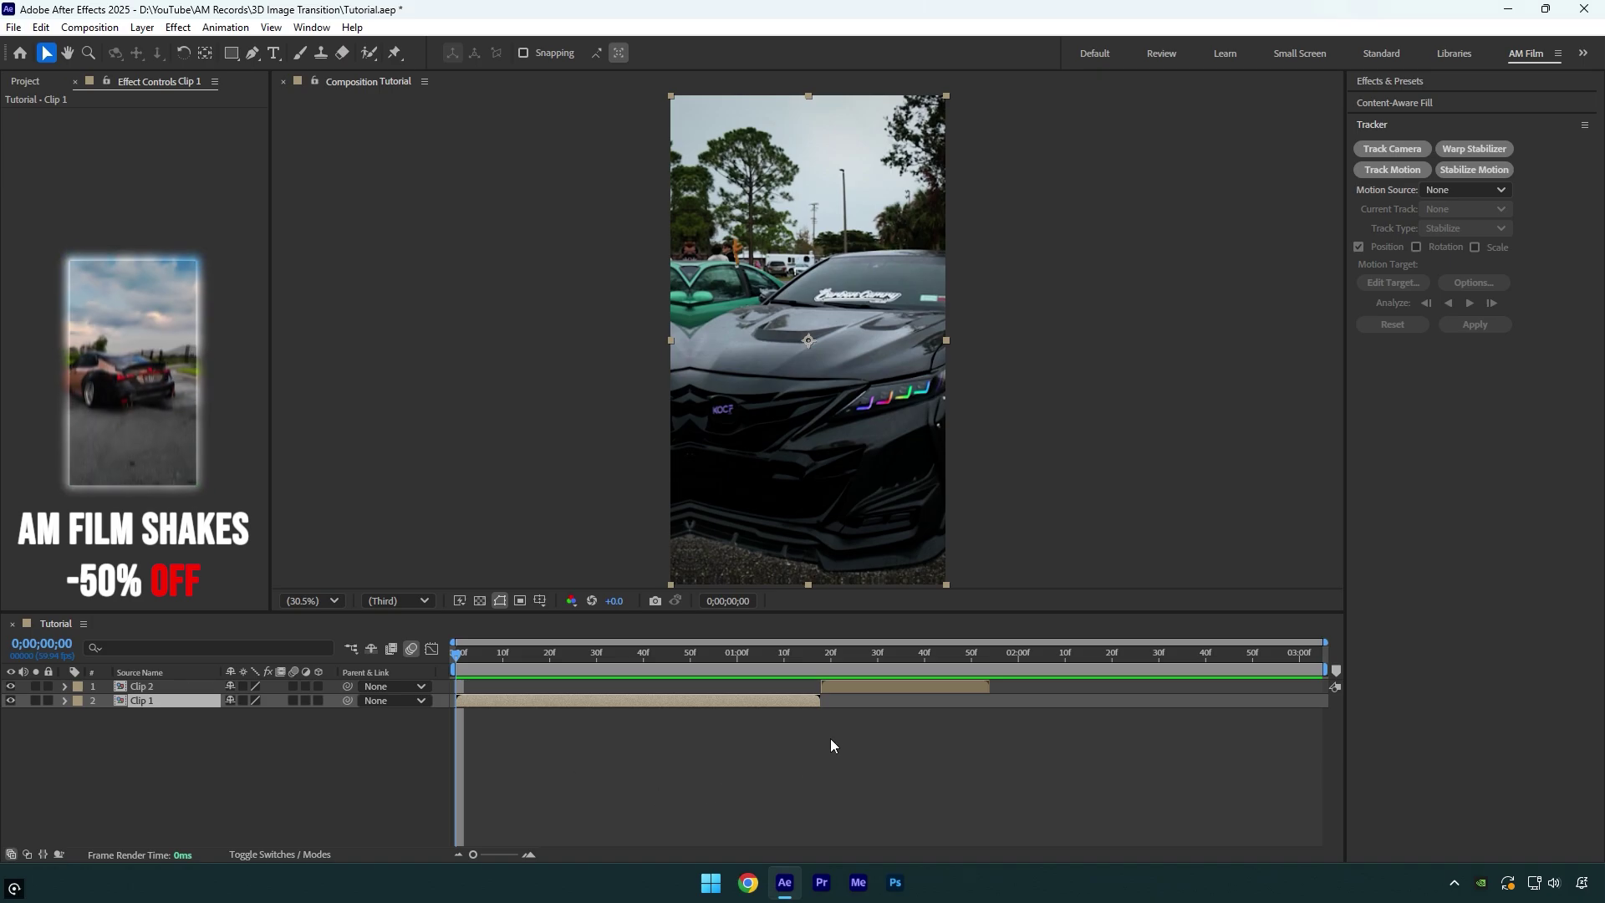
Slide the Clip 2 layer later so it starts near the end of the Tutorial composition
drag(840, 687, 1174, 684)
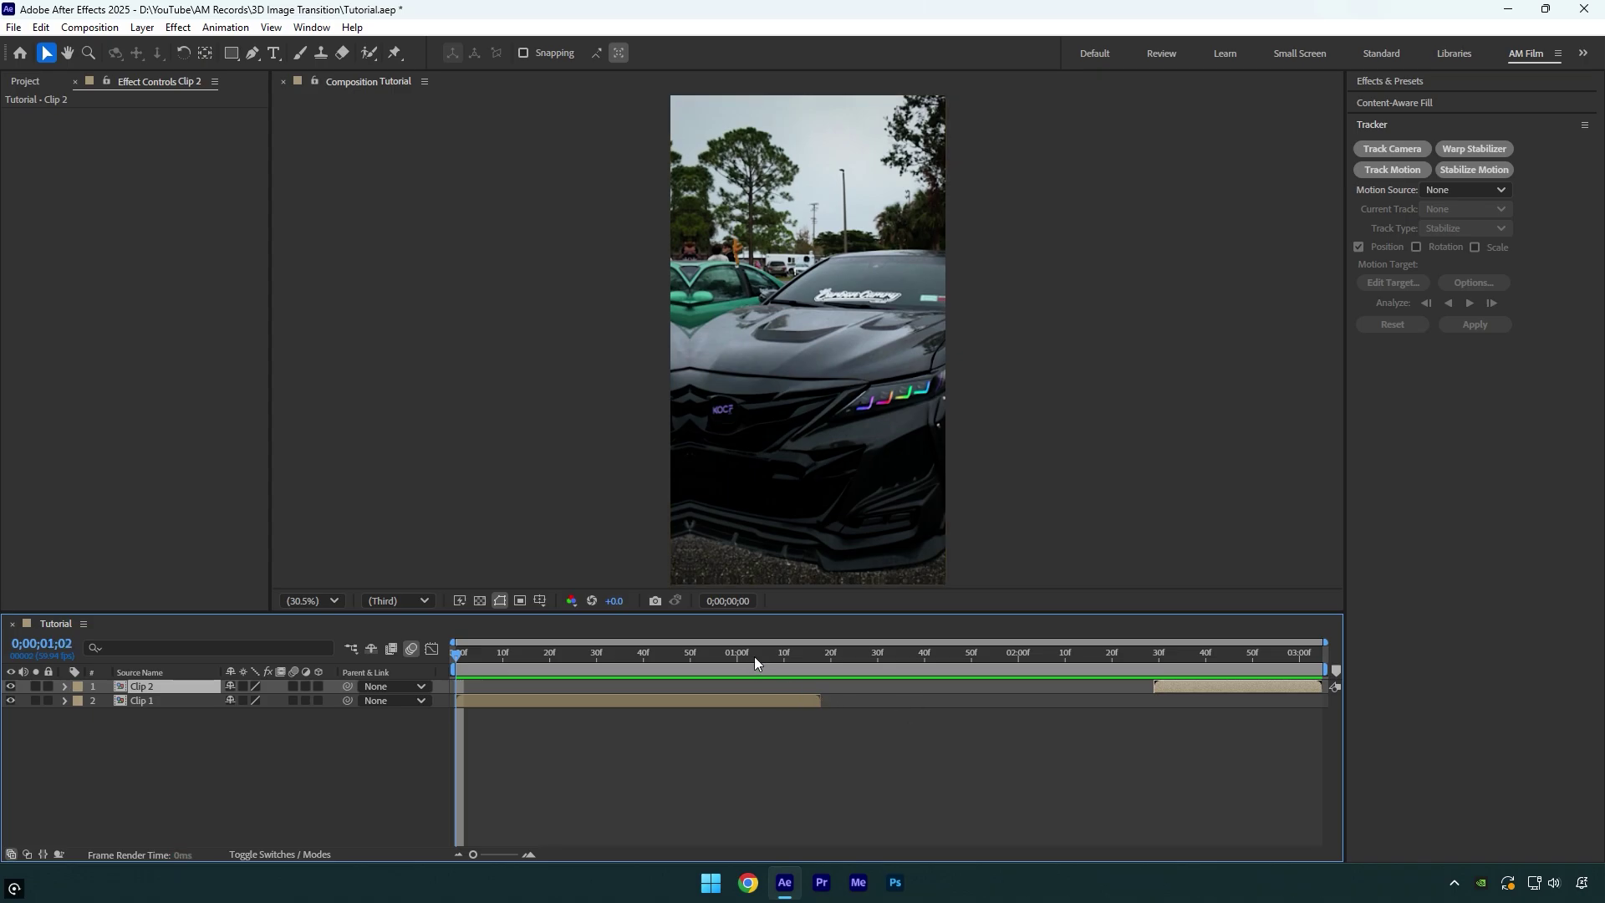
Duplicate Clip 1 and freeze the copy on Clip 1's last frame
click(818, 655)
click(784, 700)
key(ctrl+d)
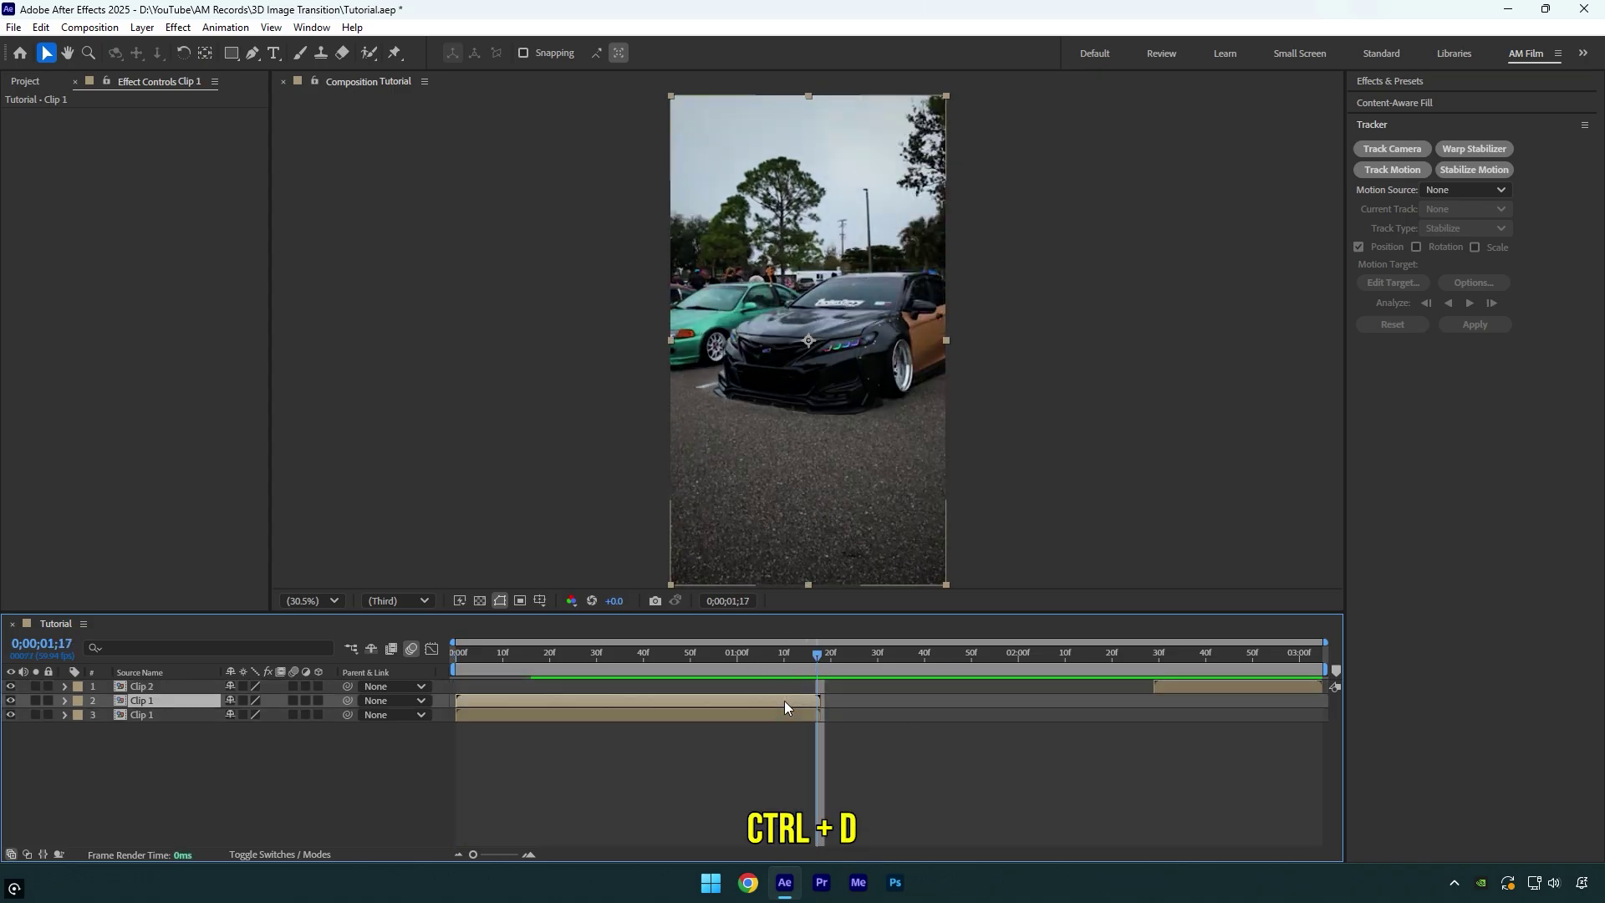
right_click(785, 700)
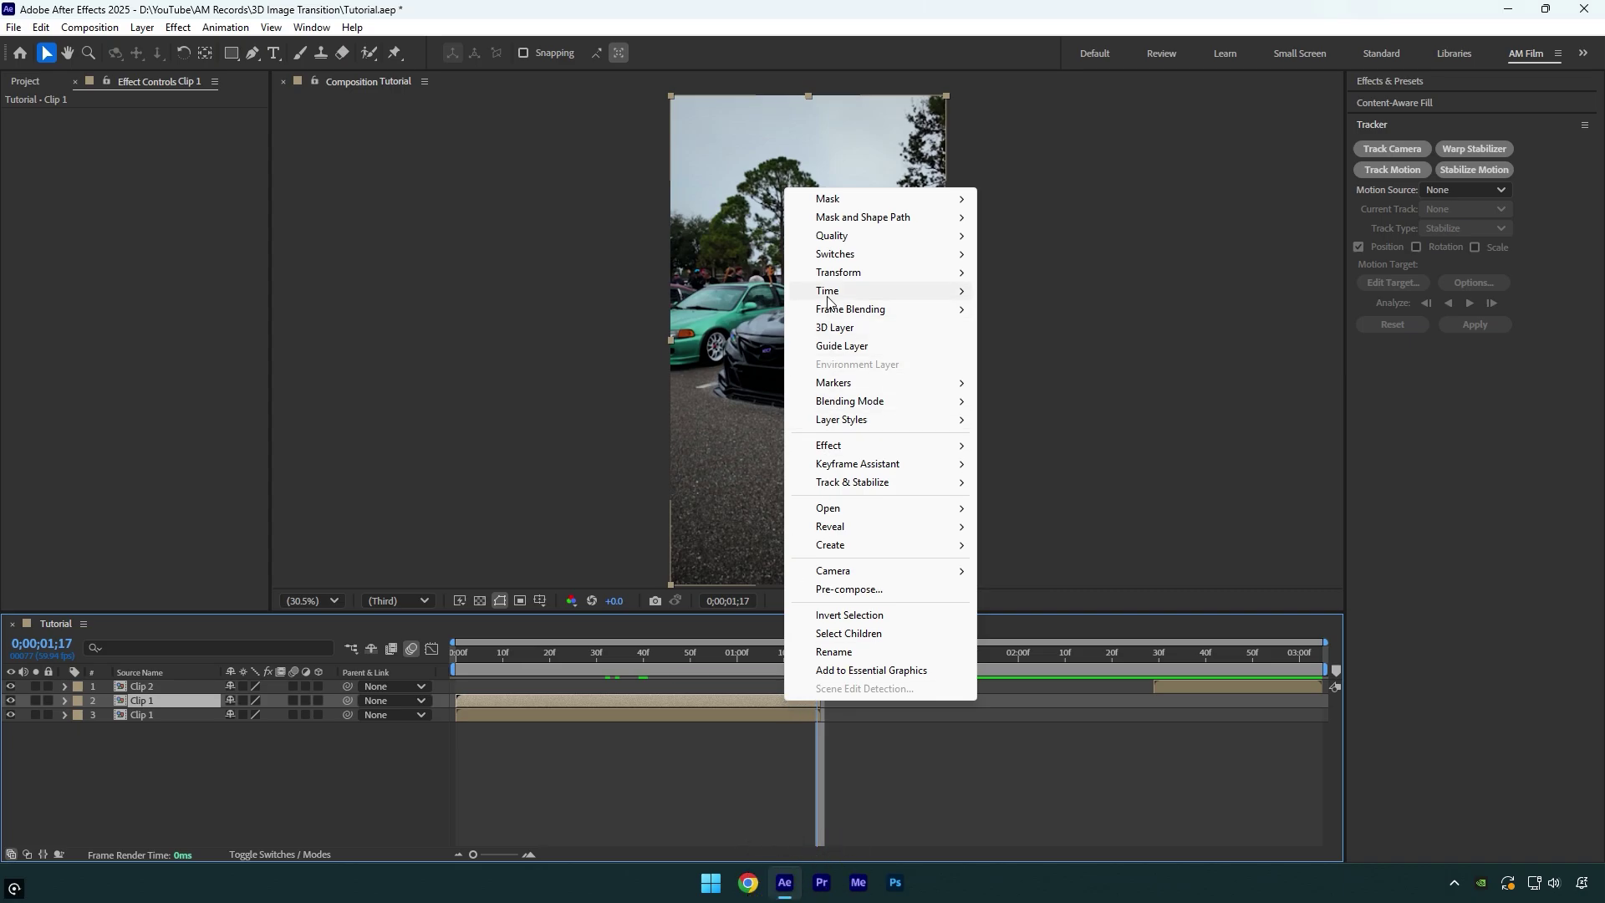
mouse_move(832, 293)
click(1023, 346)
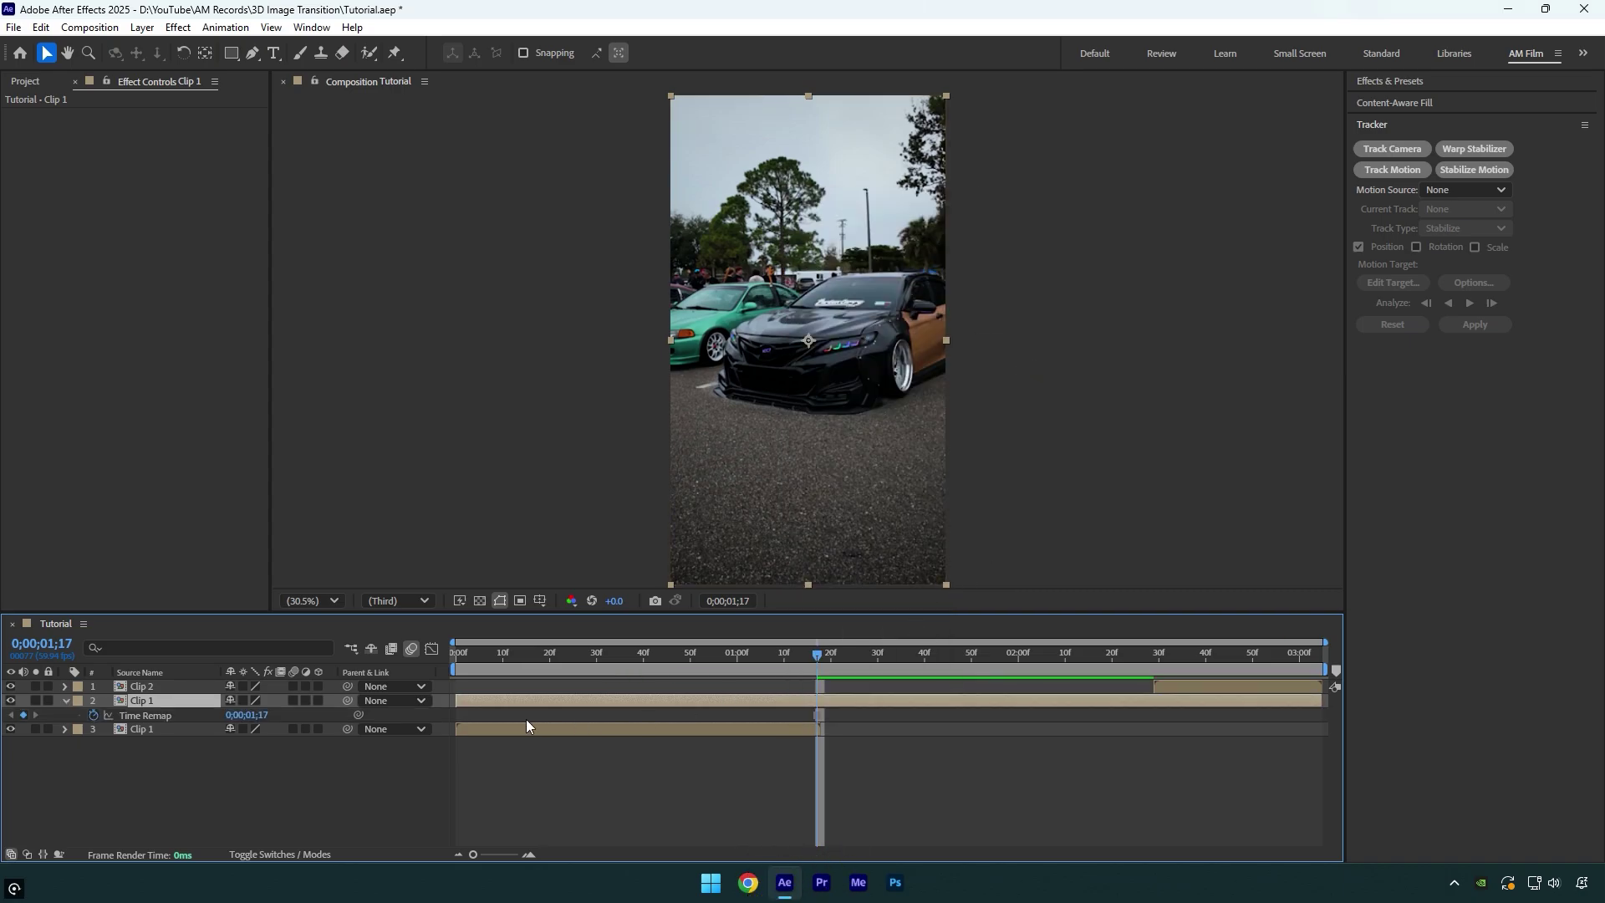
Trim the frozen layer to fill the gap between Clip 1's end and Clip 2's start
drag(452, 702, 819, 702)
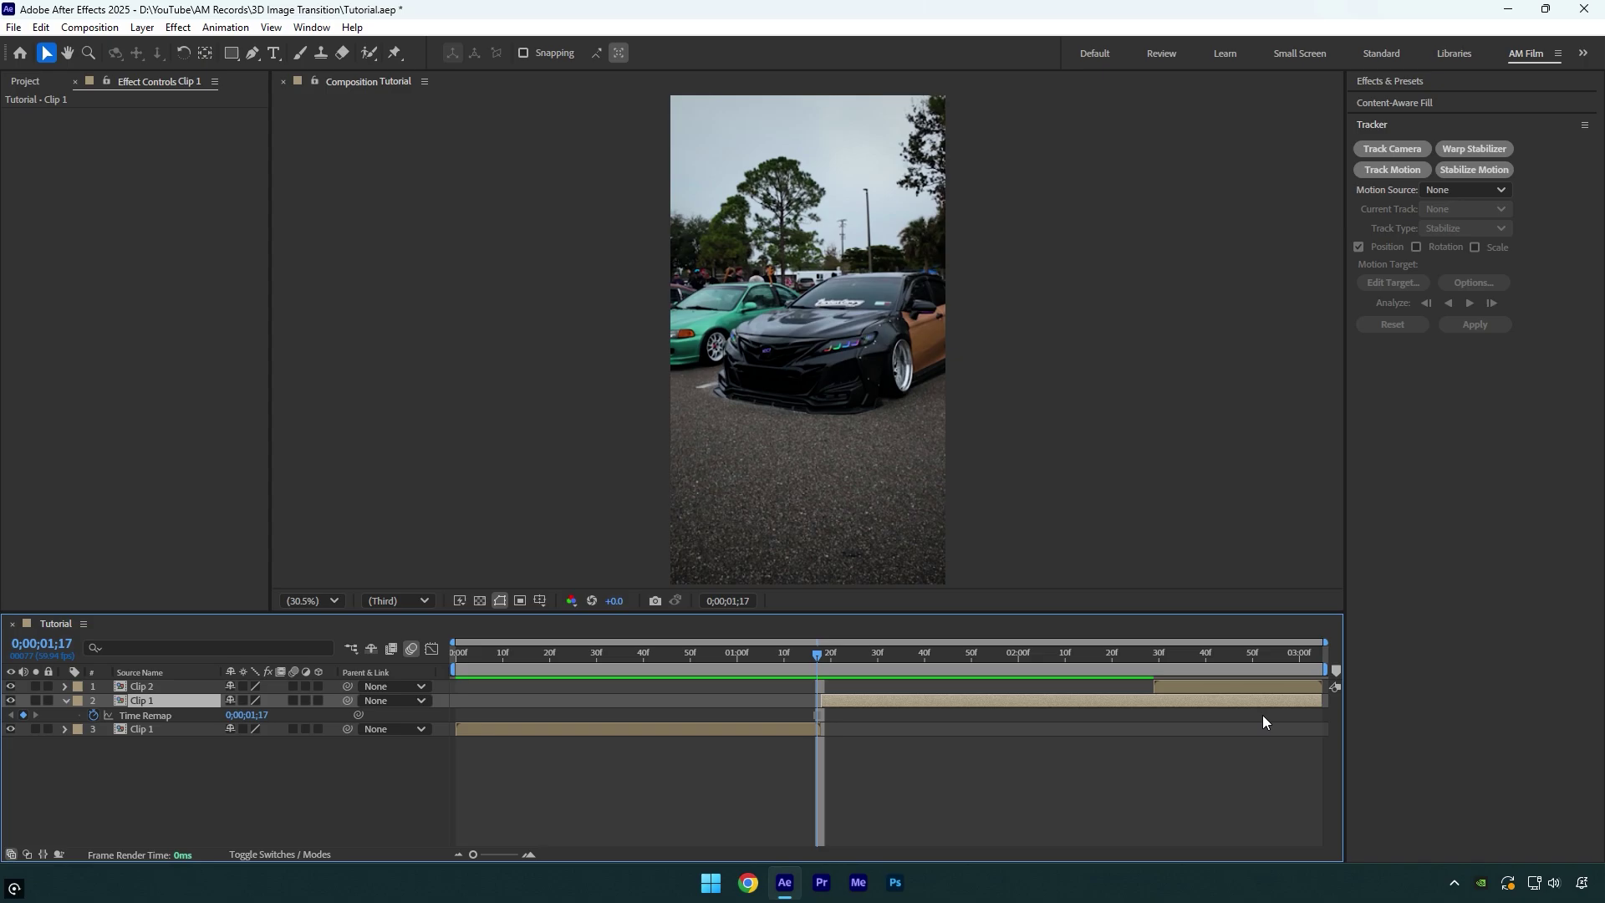
drag(1319, 700, 1154, 727)
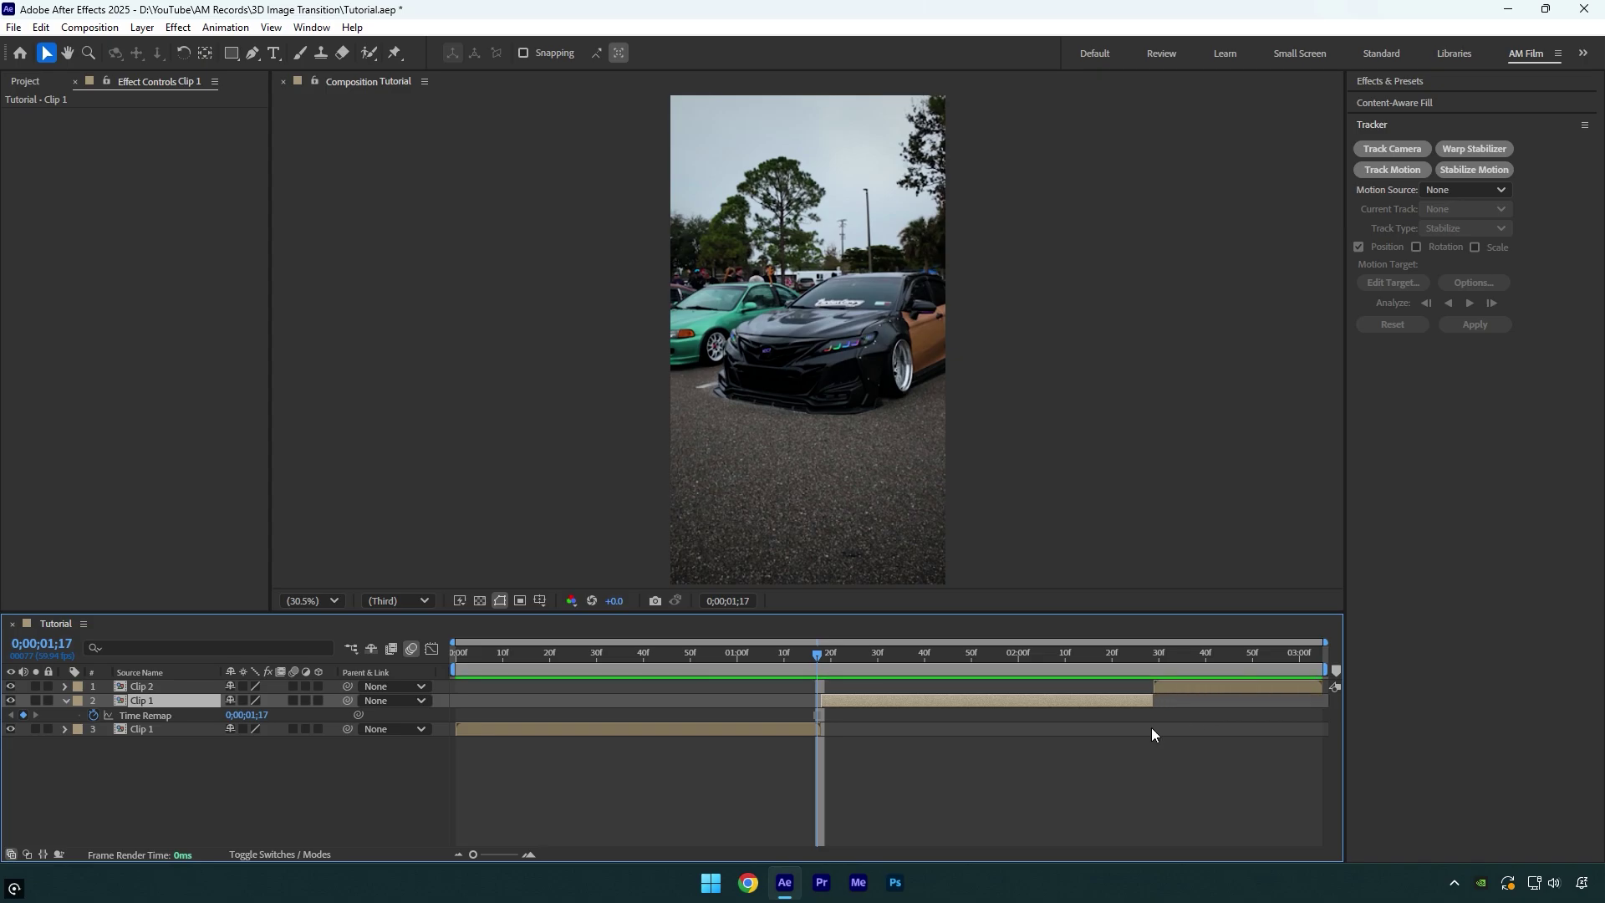
drag(818, 655, 982, 662)
Pre-compose the frozen layer as 'Background' with all attributes moved into it
right_click(975, 701)
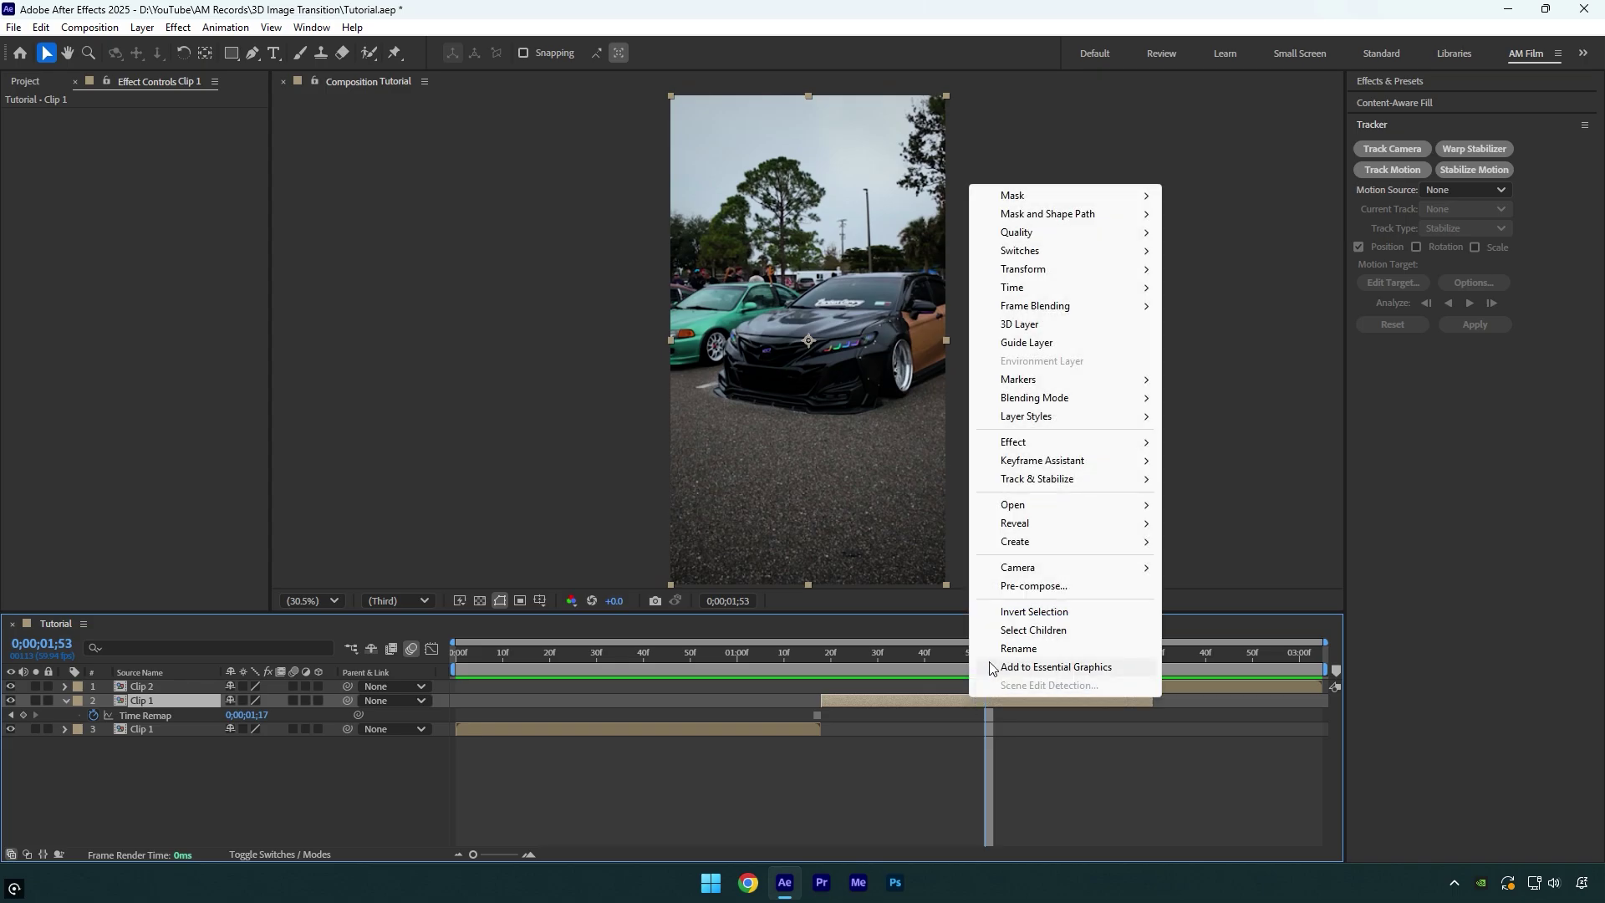
click(1015, 586)
text(Background)
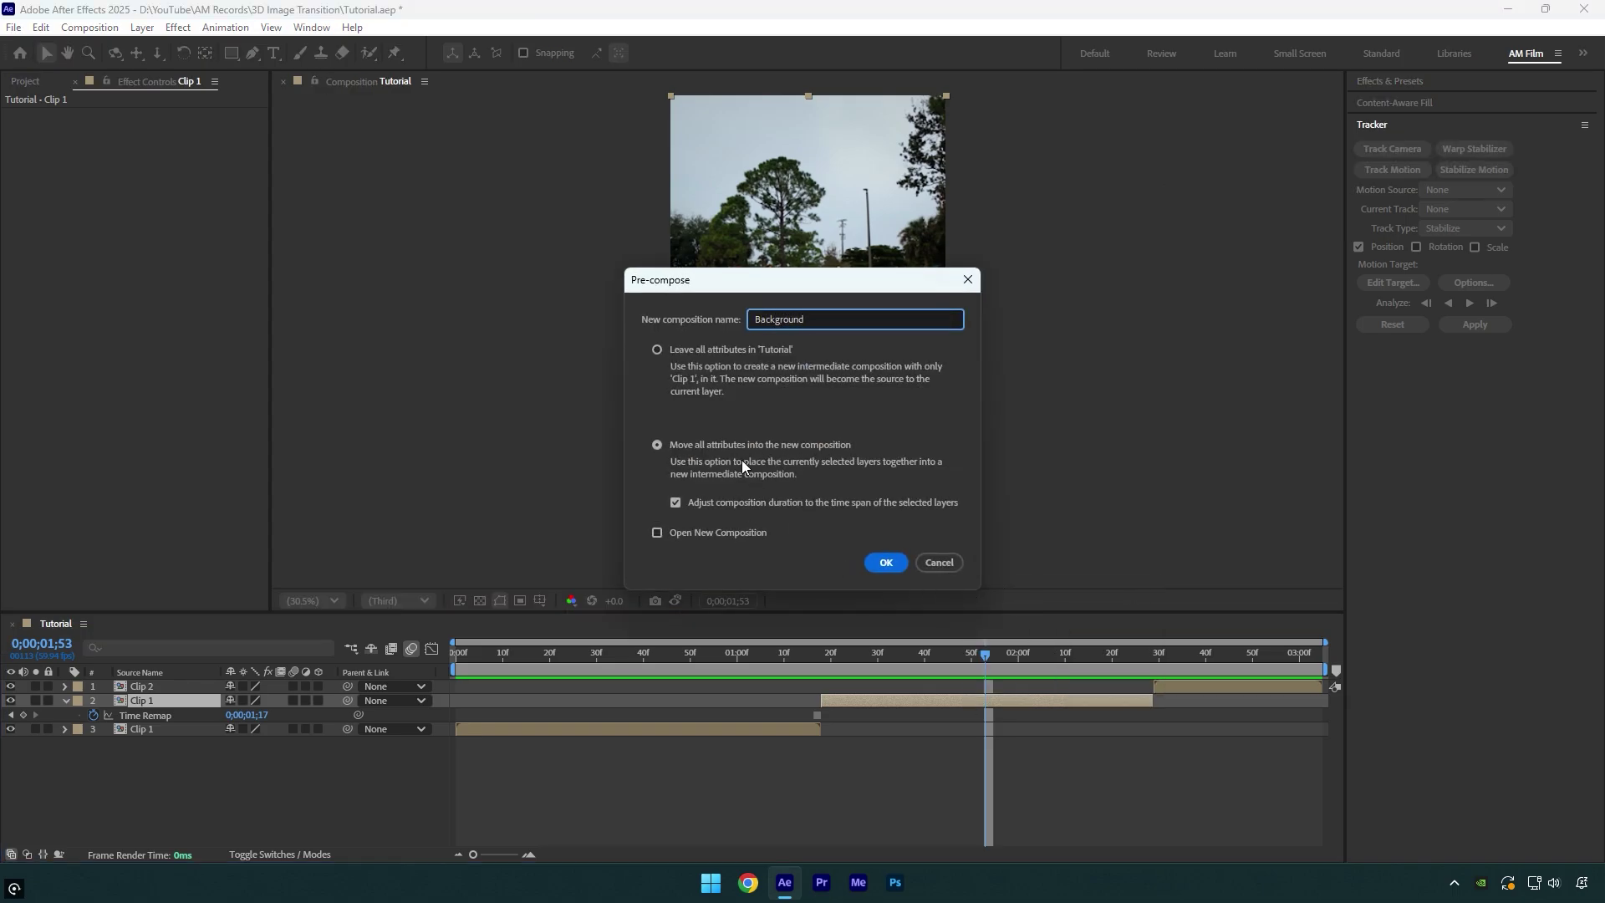
click(740, 448)
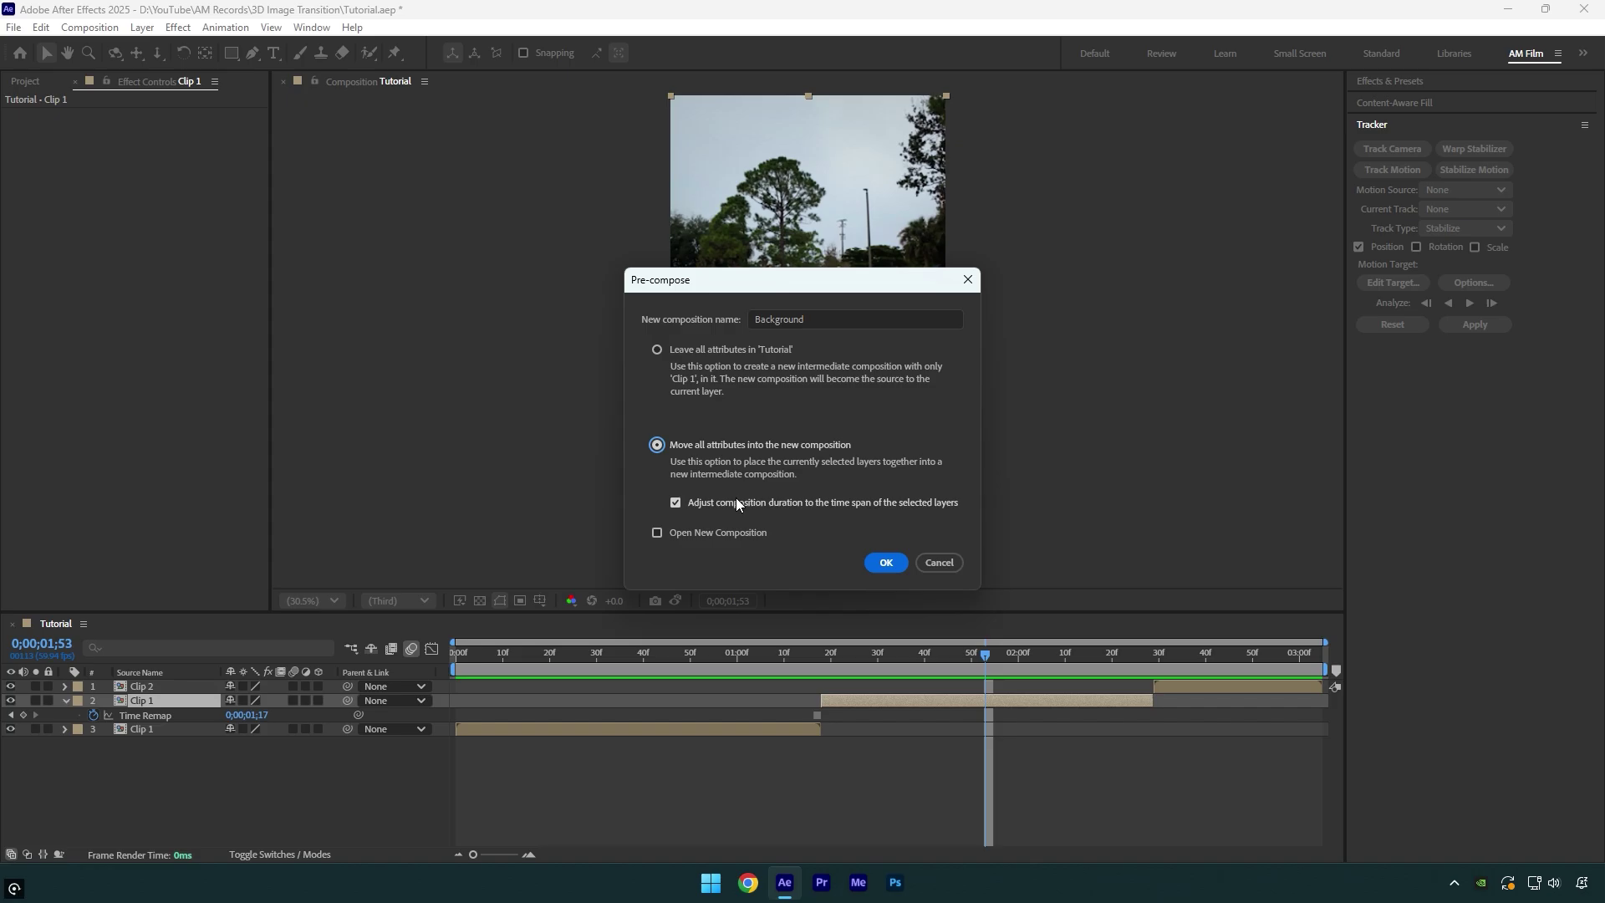
Create the Background pre-comp and freeze a duplicate of Clip 1 at 0;00;00;43
click(889, 566)
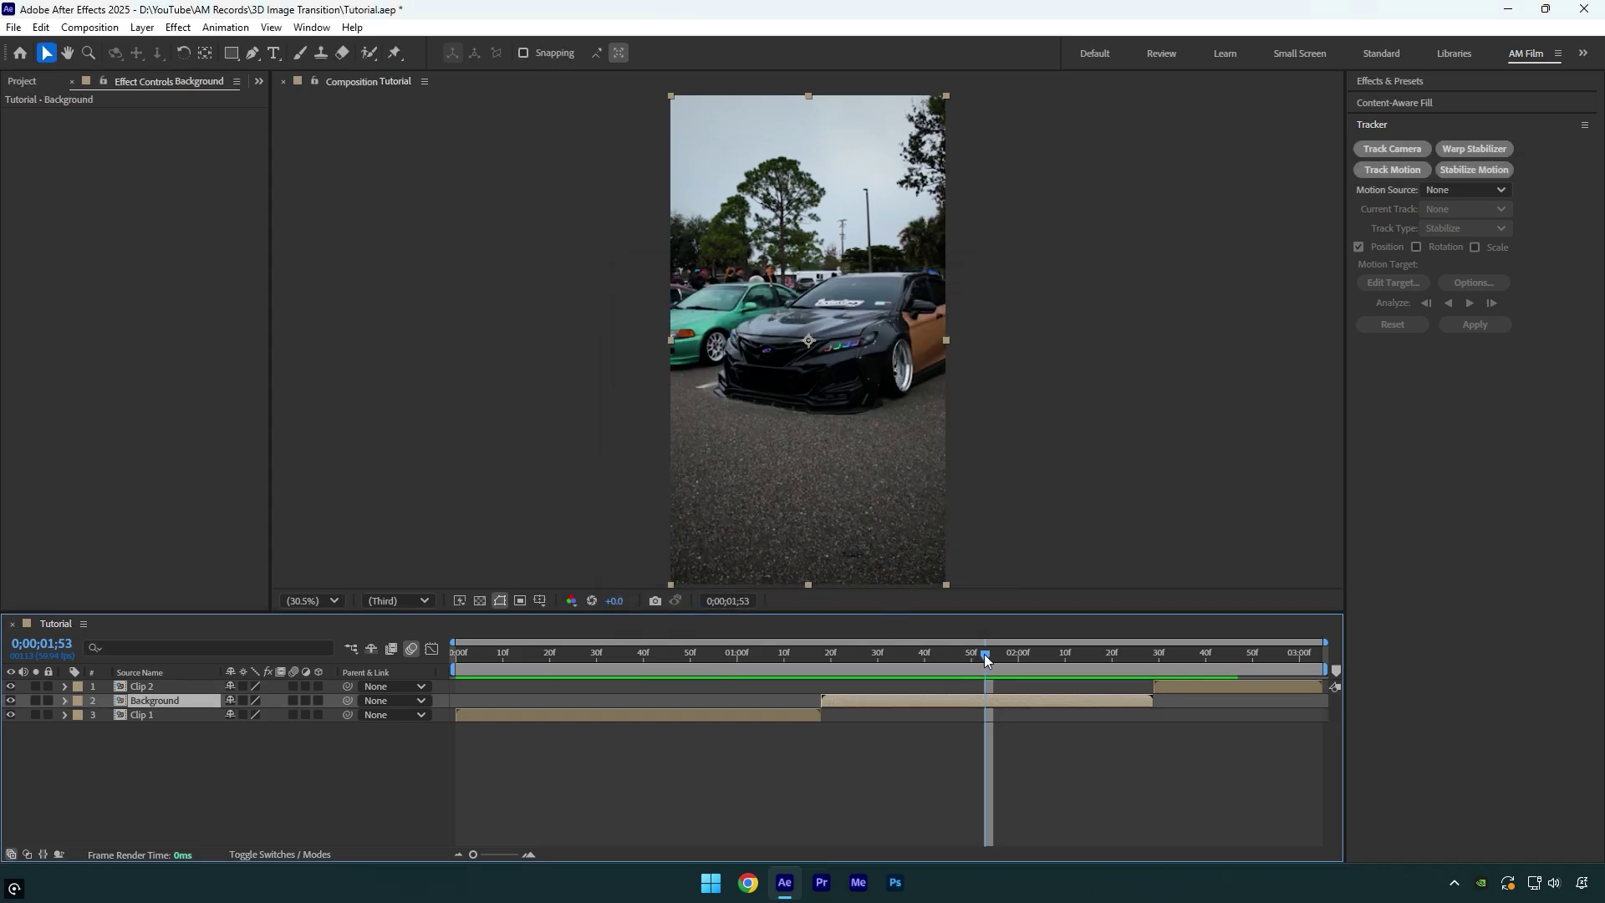
drag(985, 654, 659, 659)
click(633, 715)
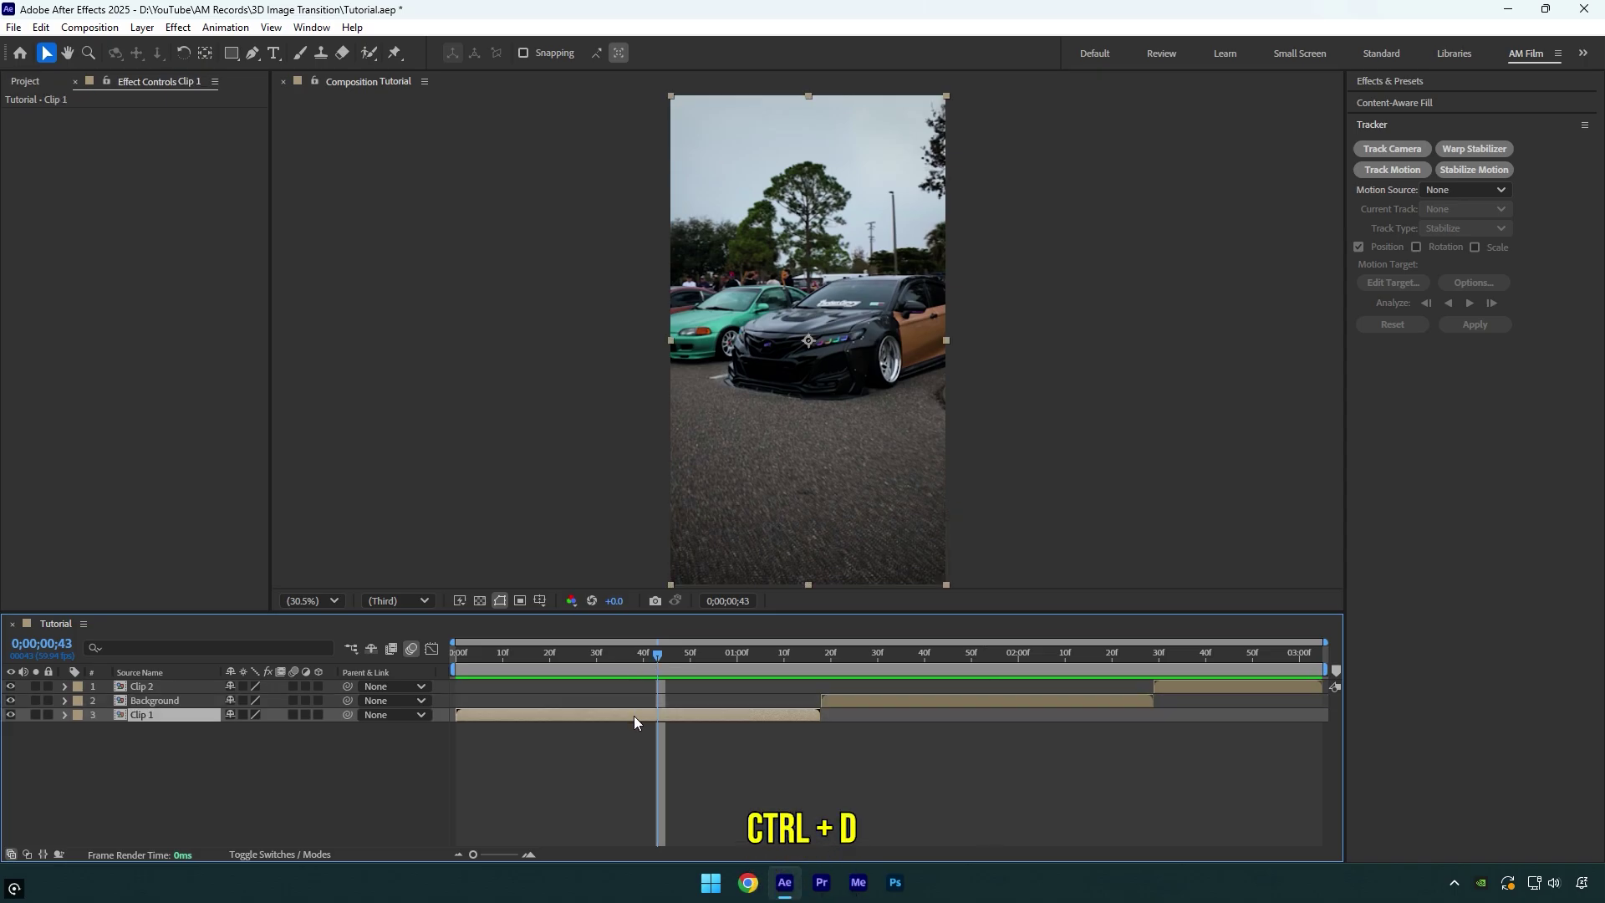
key(ctrl+d)
right_click(634, 715)
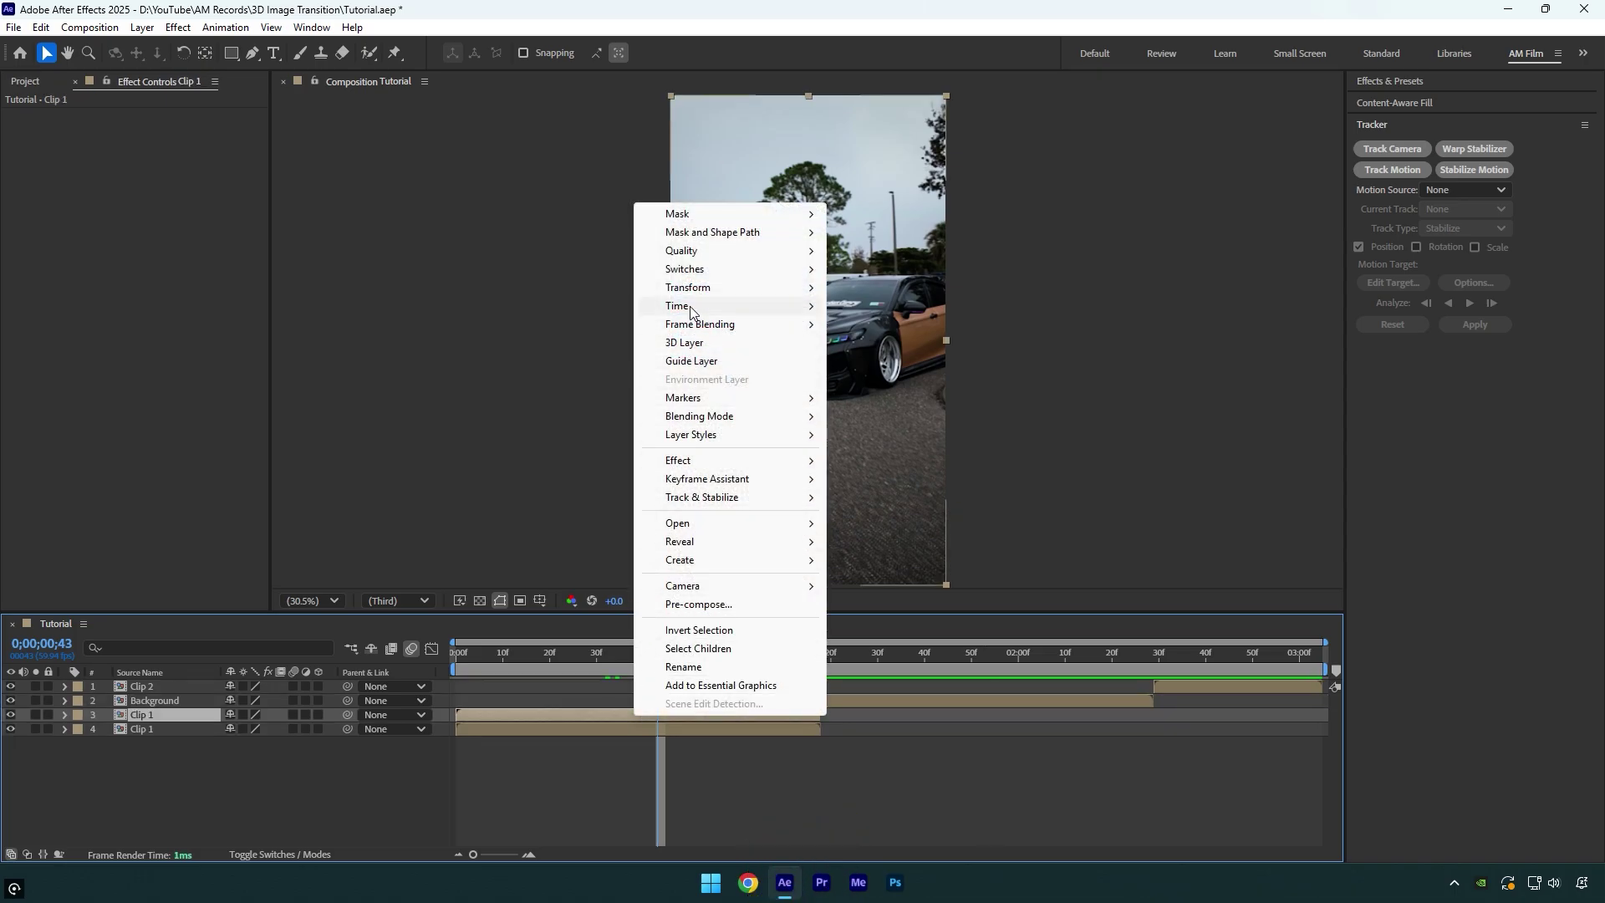
mouse_move(689, 306)
click(929, 361)
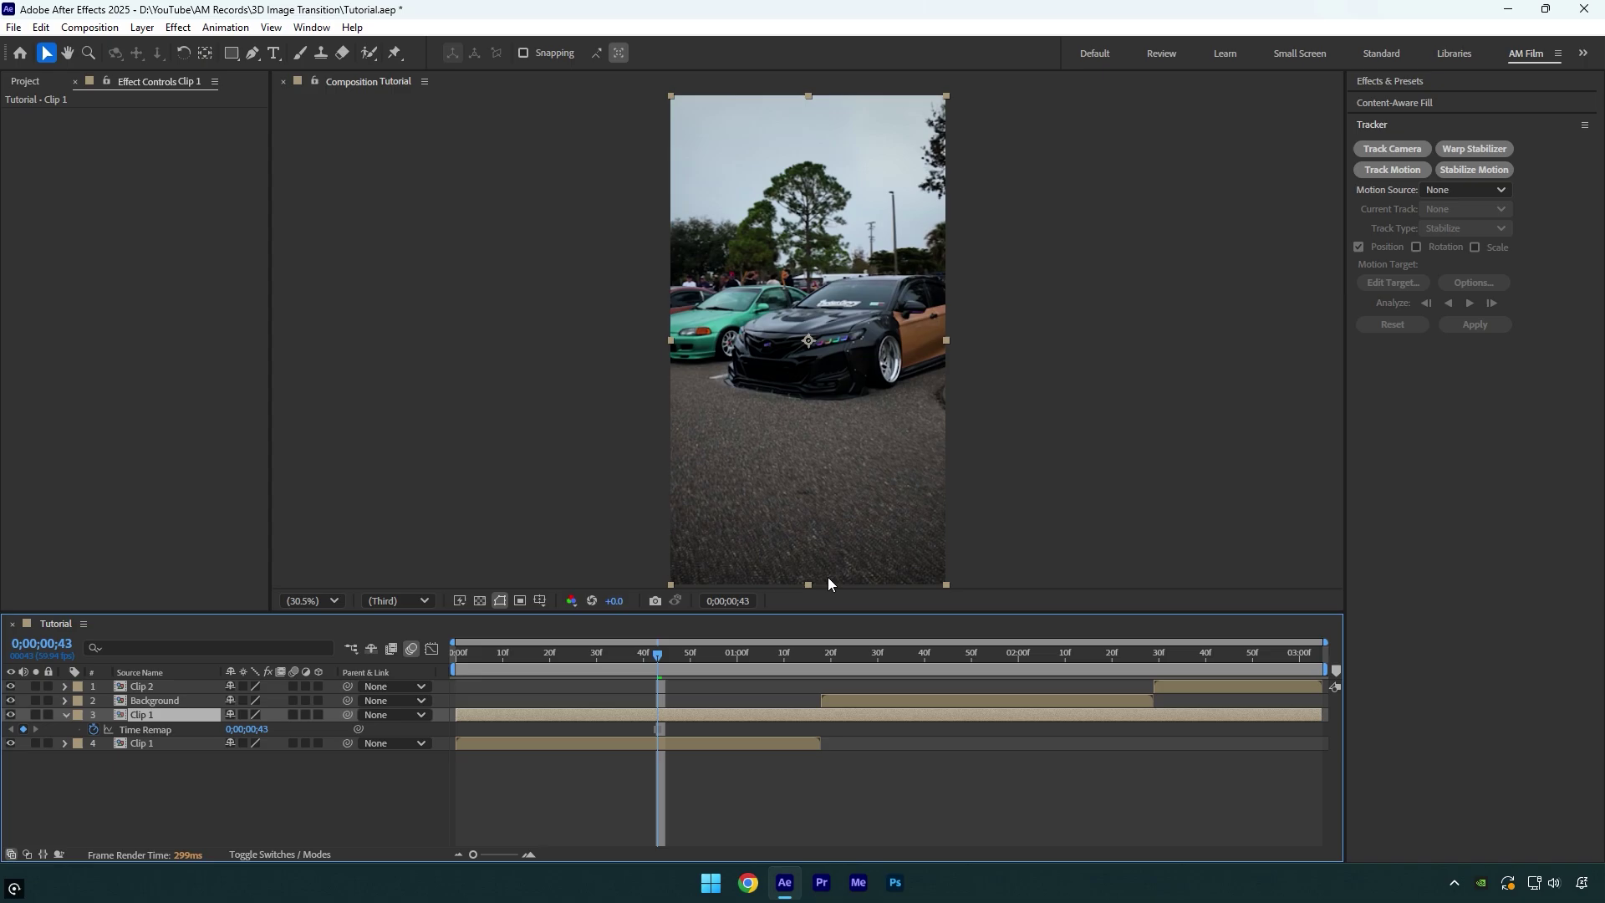
Move the frozen copy above Background and trim it to the same gap
drag(178, 715, 178, 697)
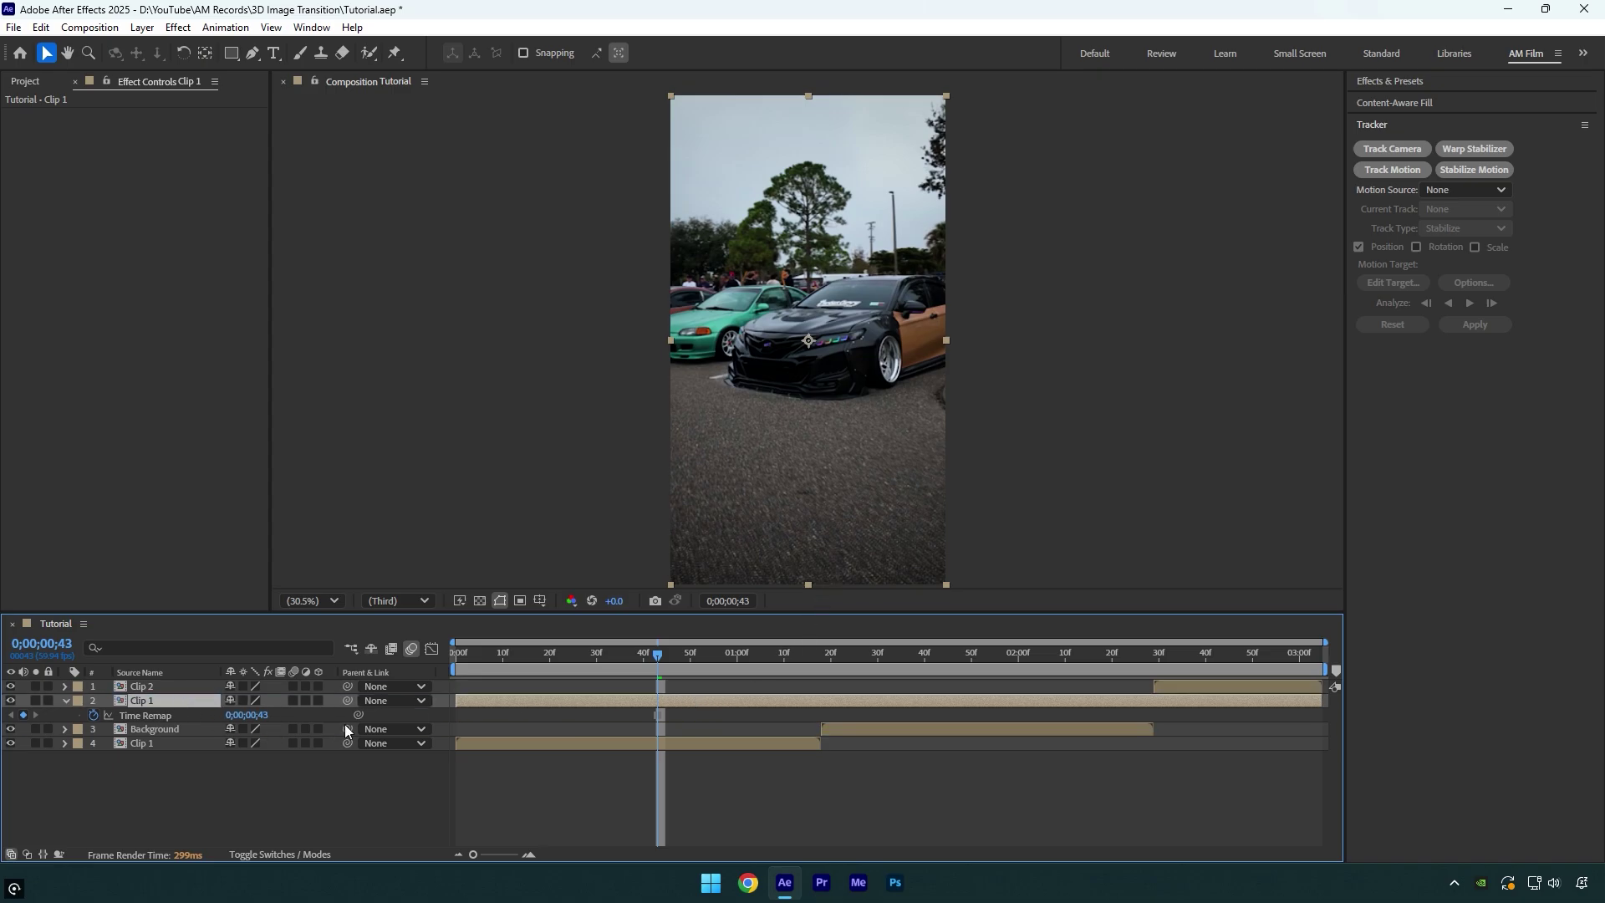
drag(457, 700, 820, 775)
drag(1322, 701, 1152, 729)
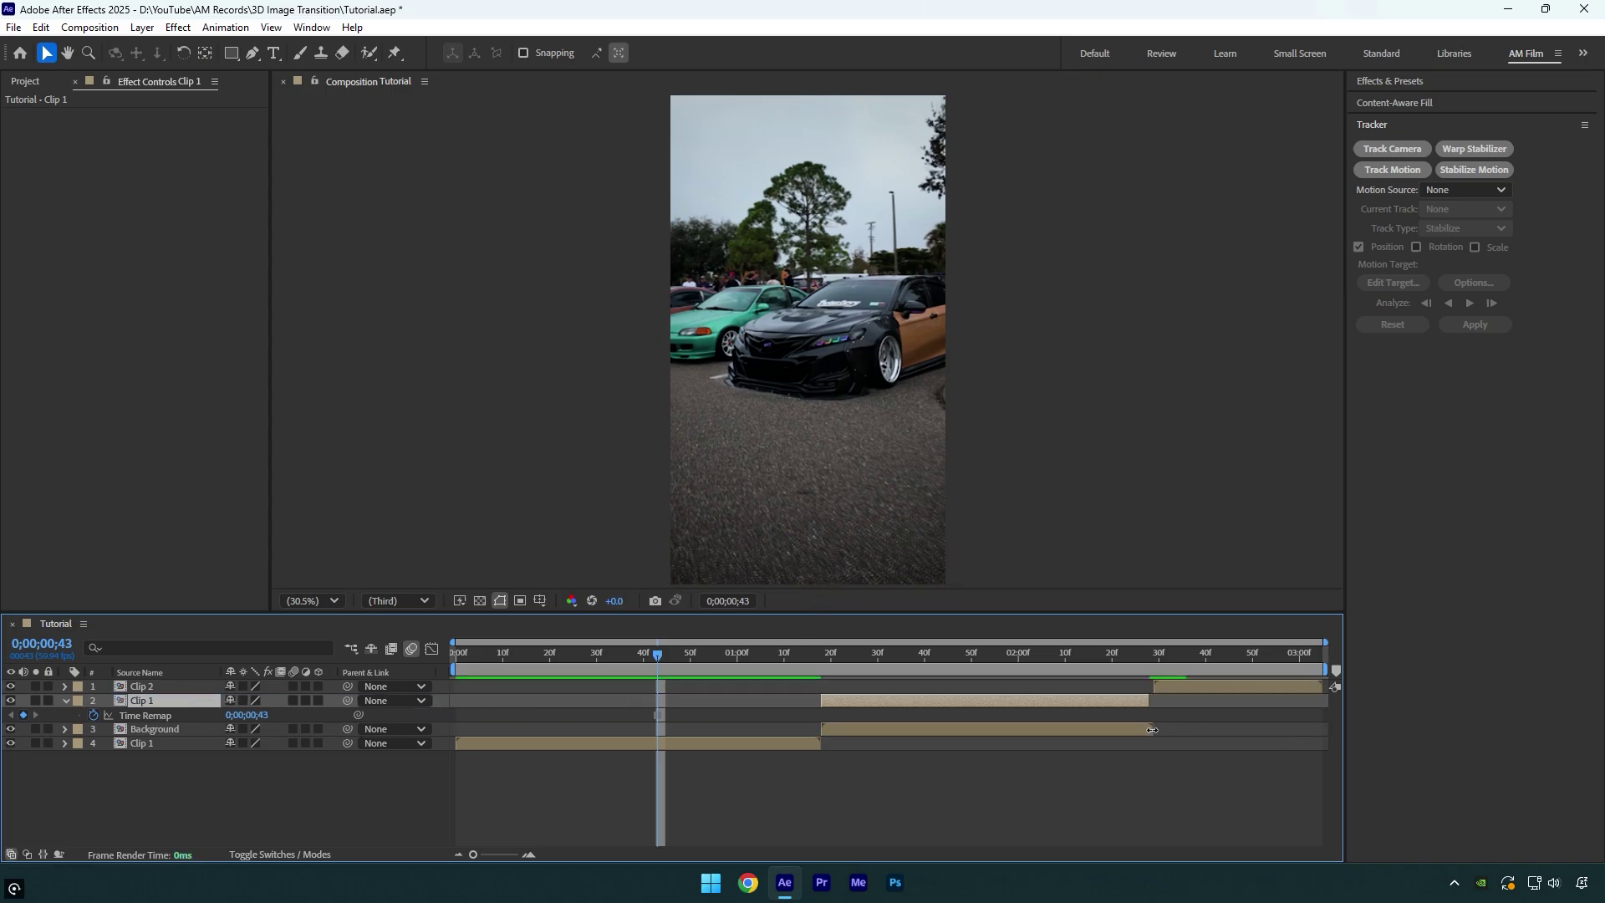
Pre-compose the frozen Clip 1 copy as 'Image 1'
right_click(940, 700)
click(982, 585)
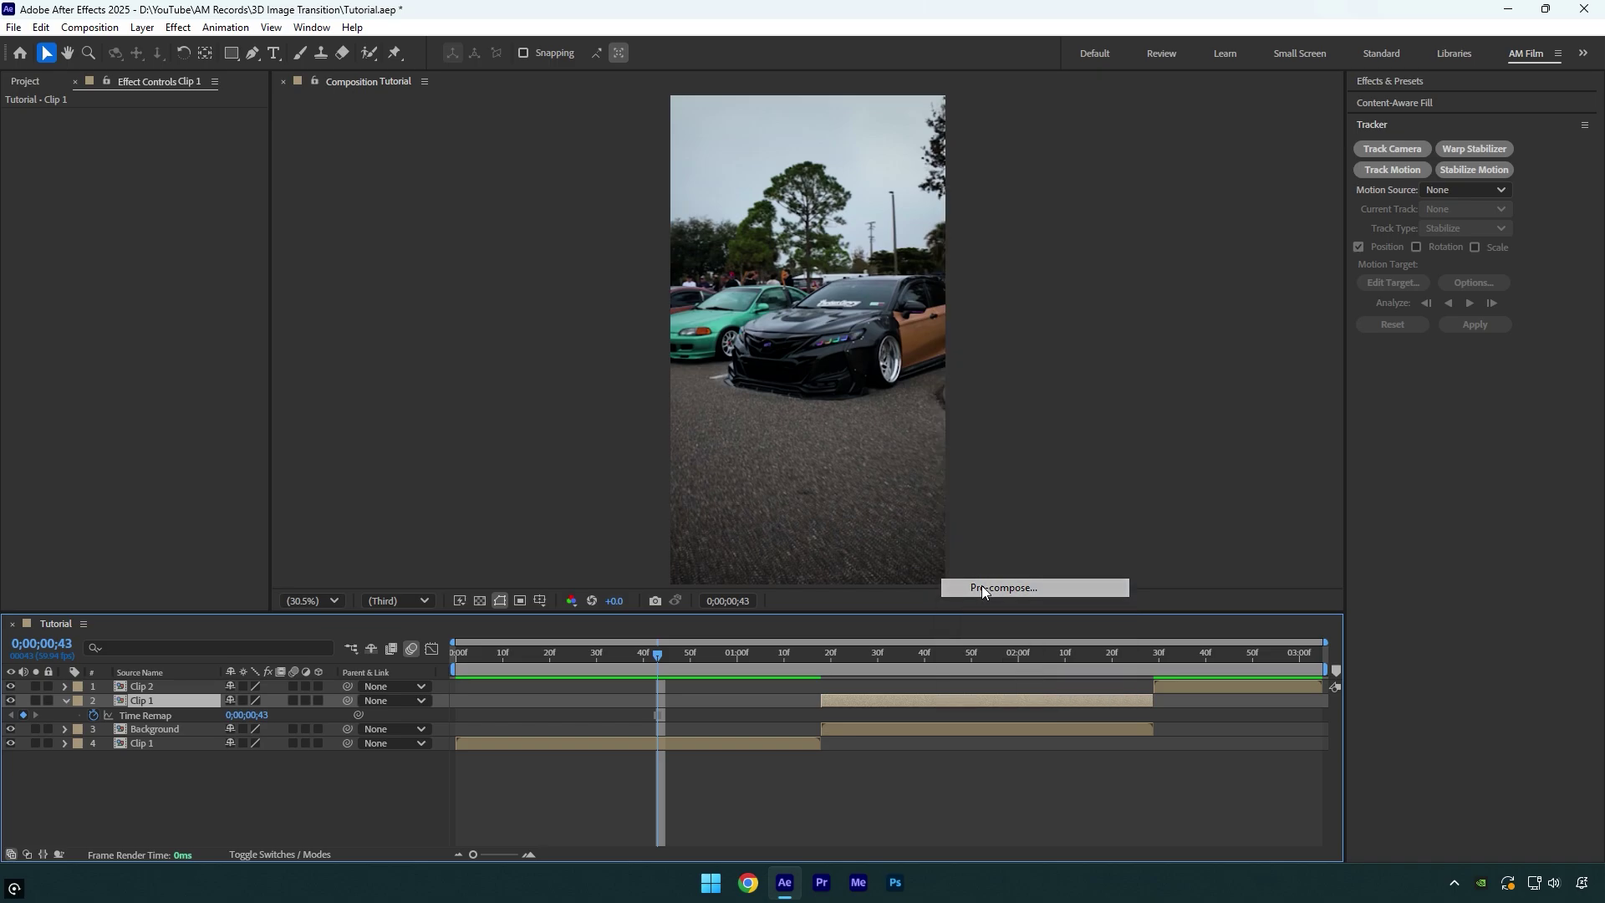
text(Image 1)
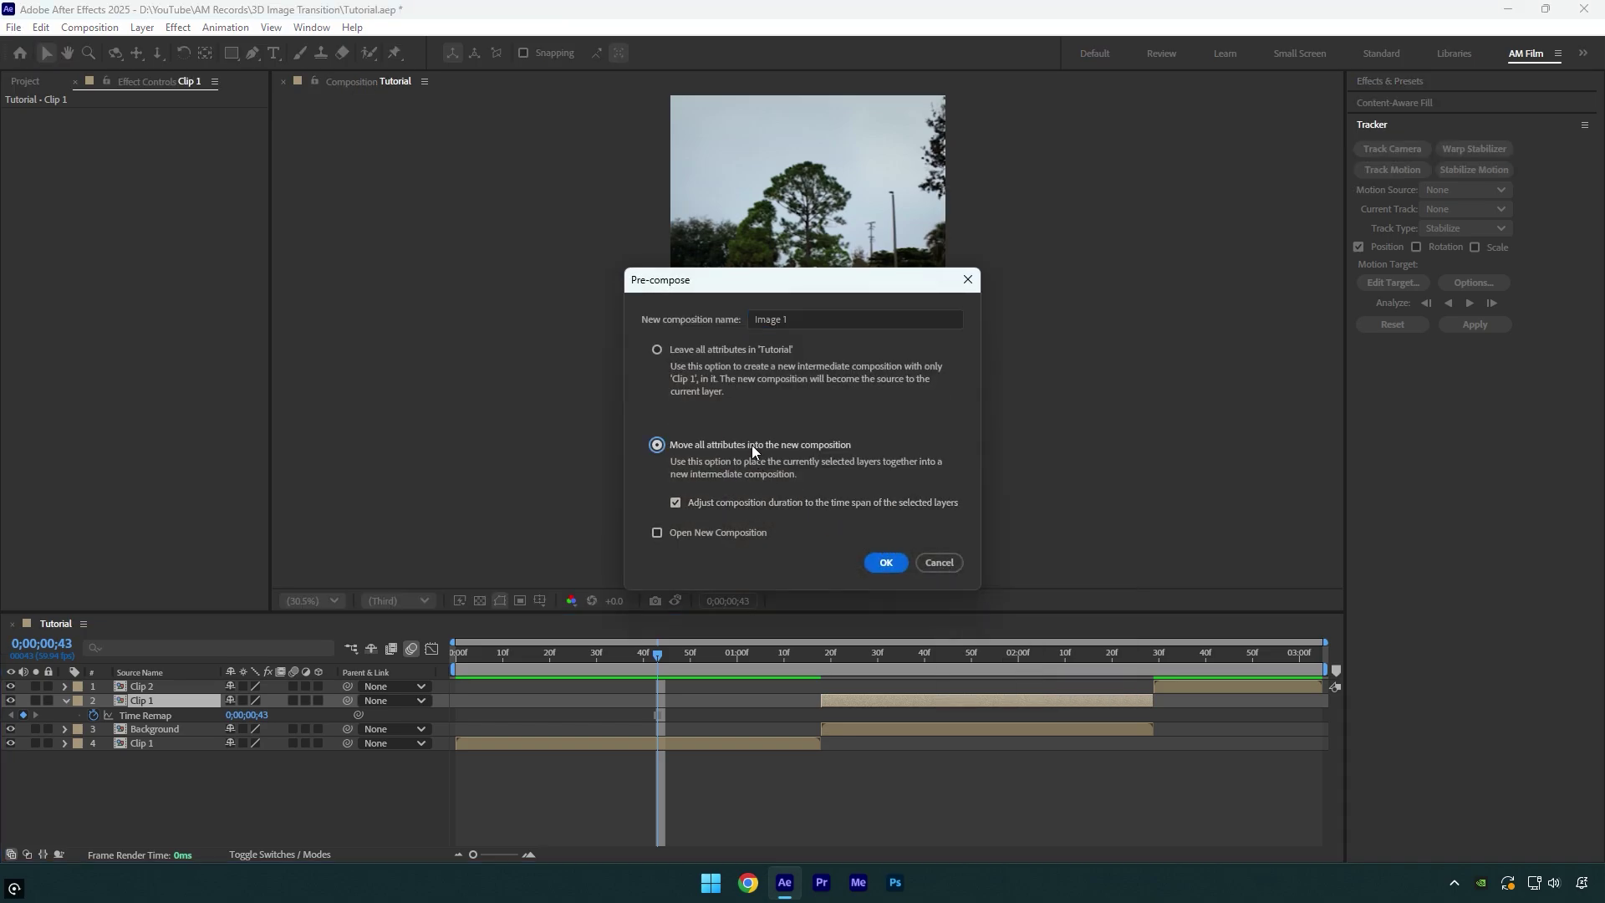
Create the Image 1 pre-comp and freeze a duplicate of Clip 2 at 0;00;02;29
click(887, 562)
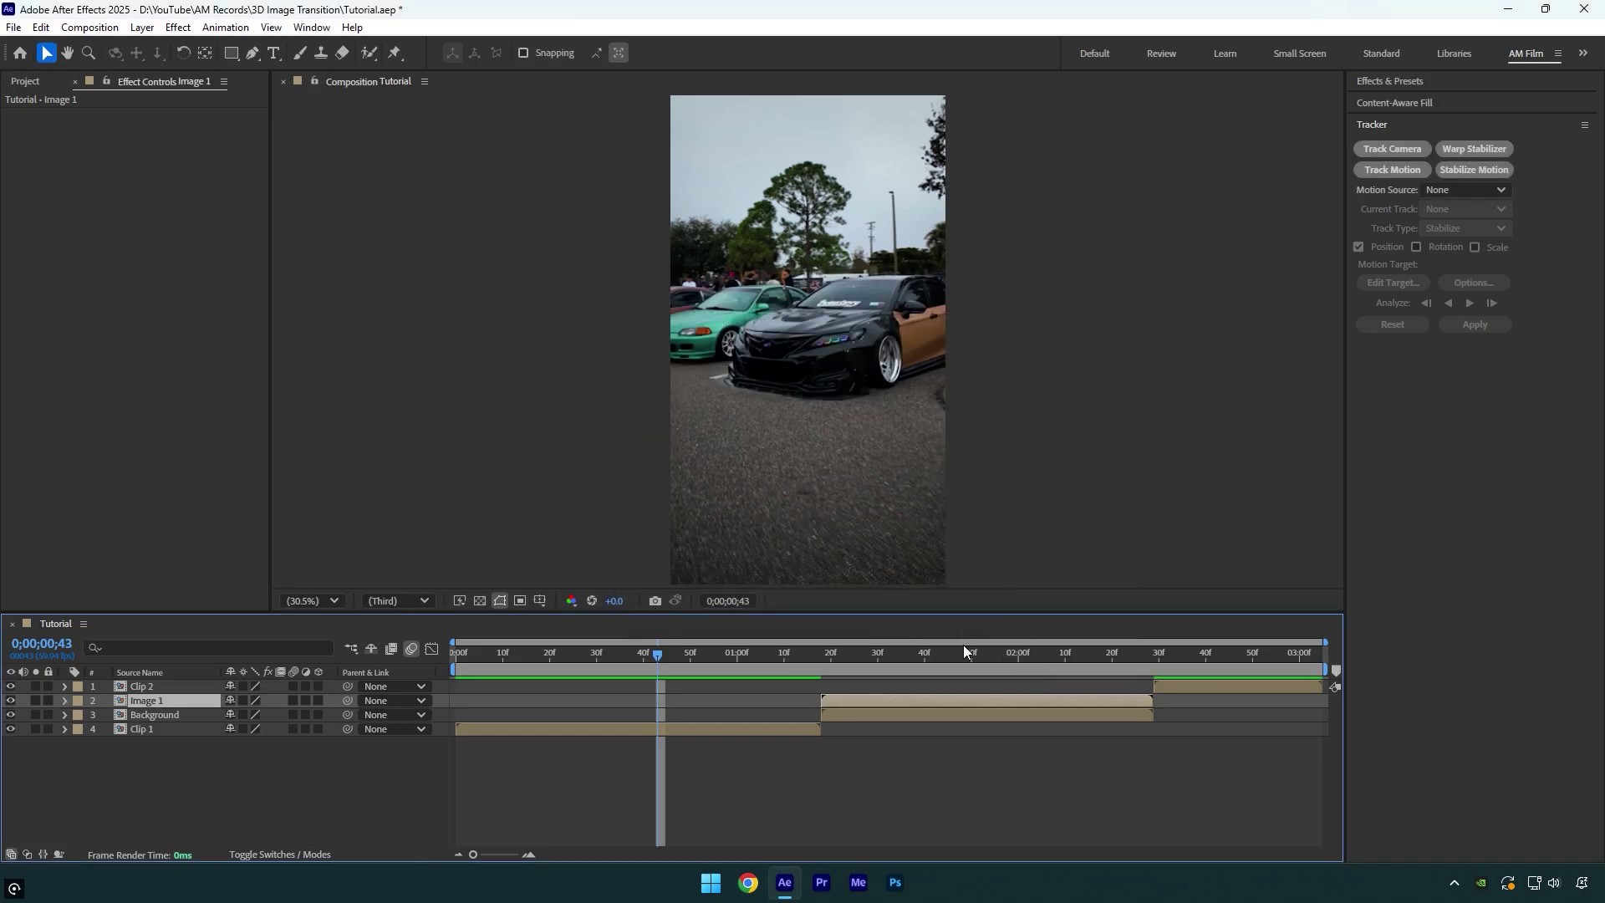
click(1154, 657)
click(1166, 685)
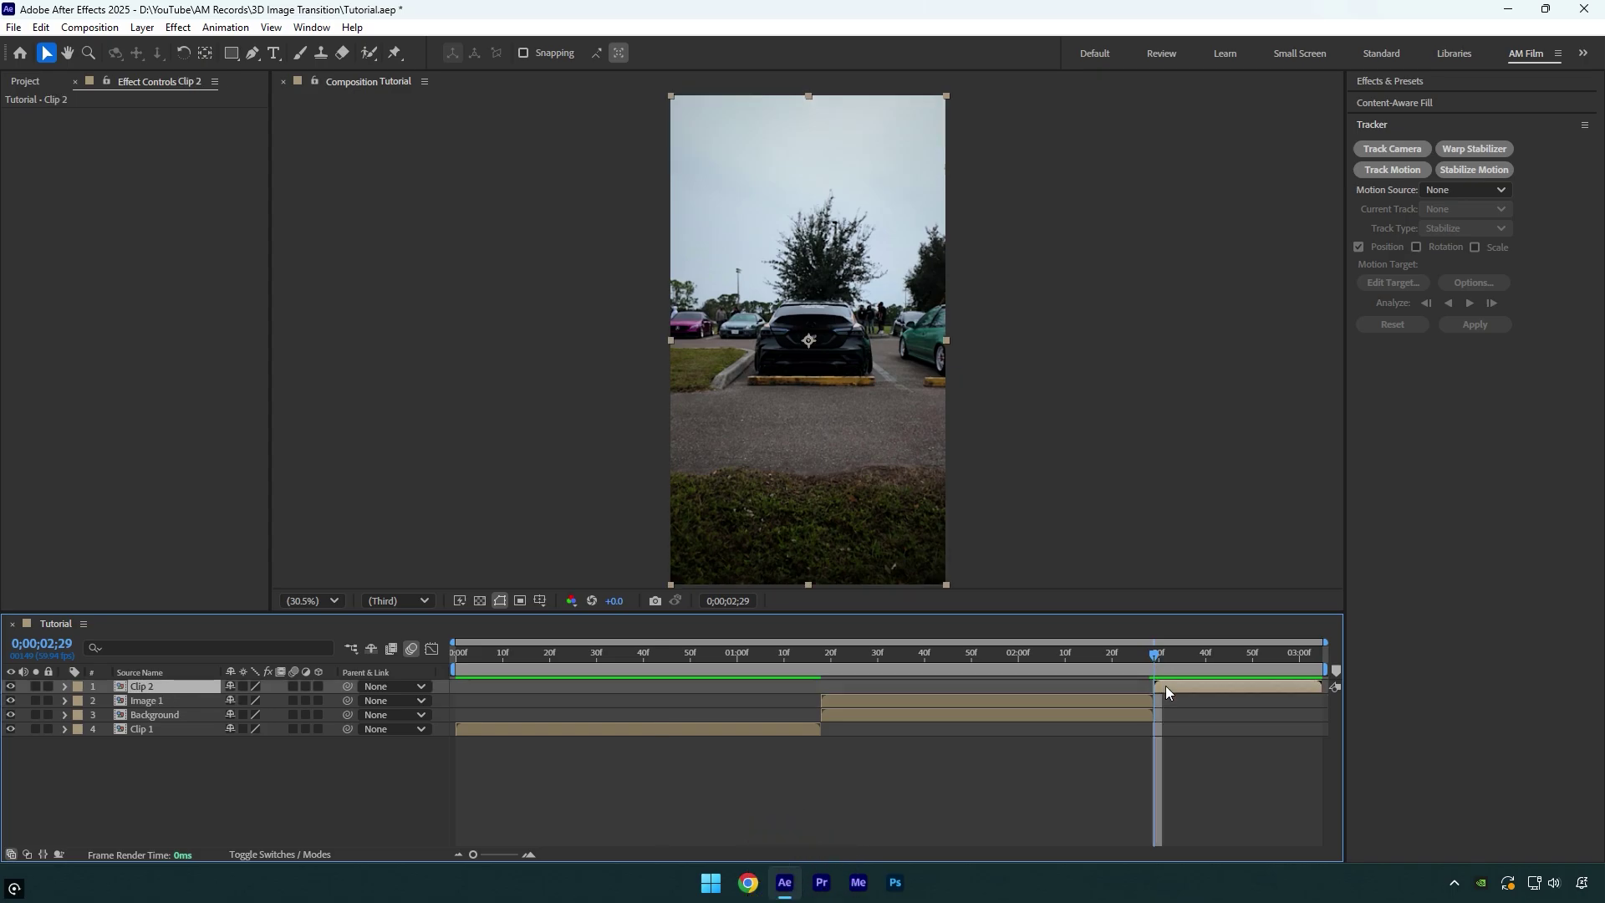
key(ctrl+d)
right_click(1166, 686)
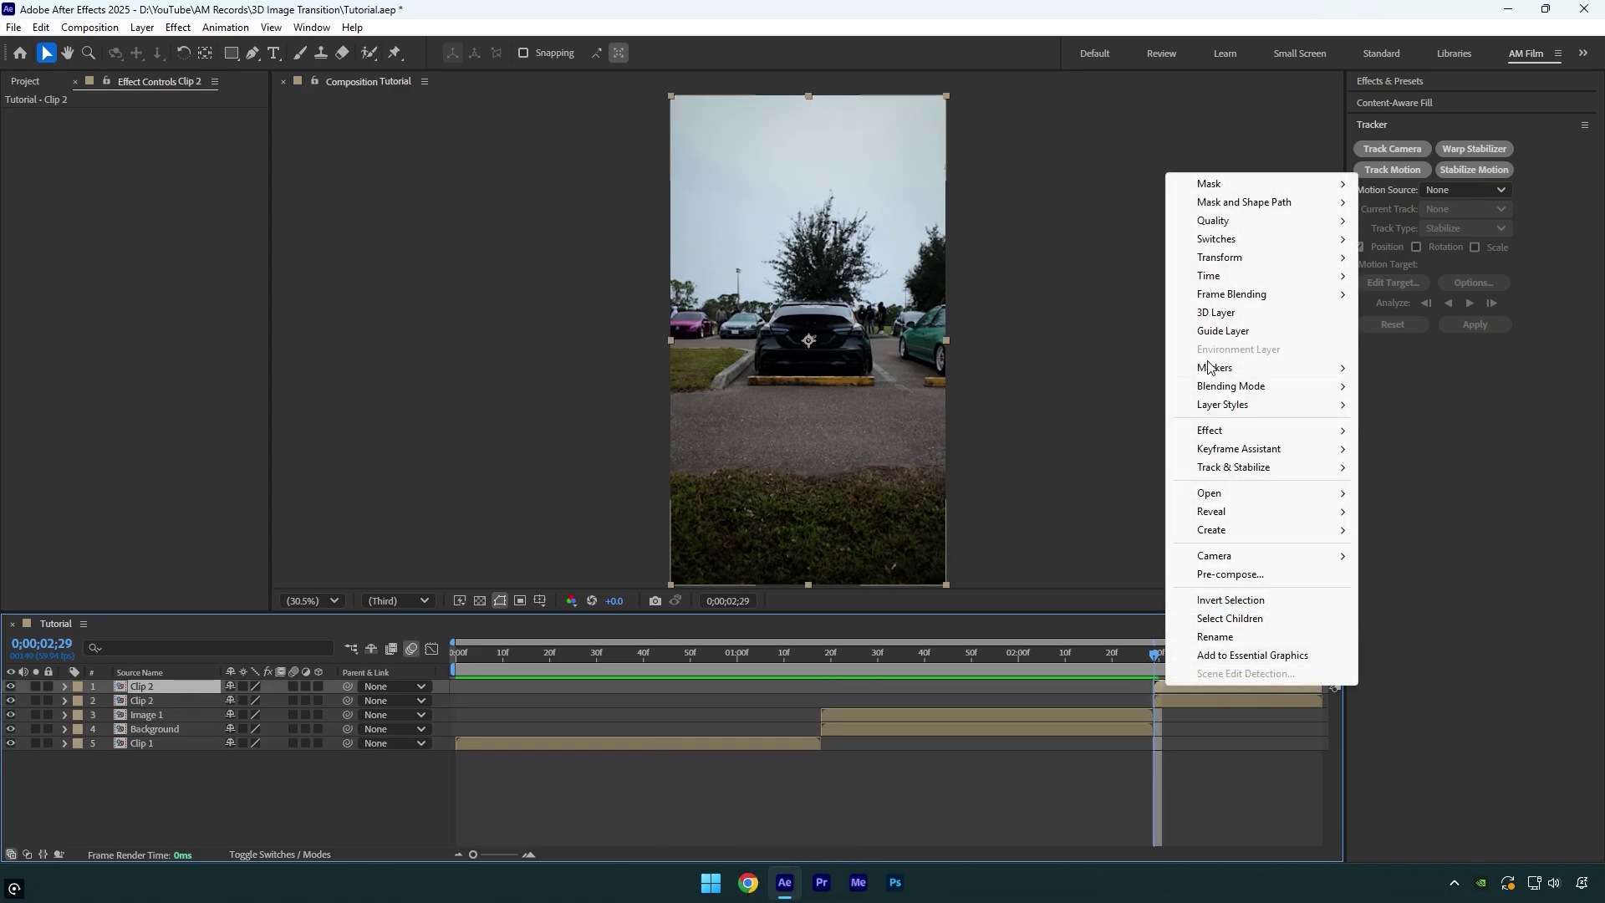
mouse_move(1210, 276)
click(1417, 335)
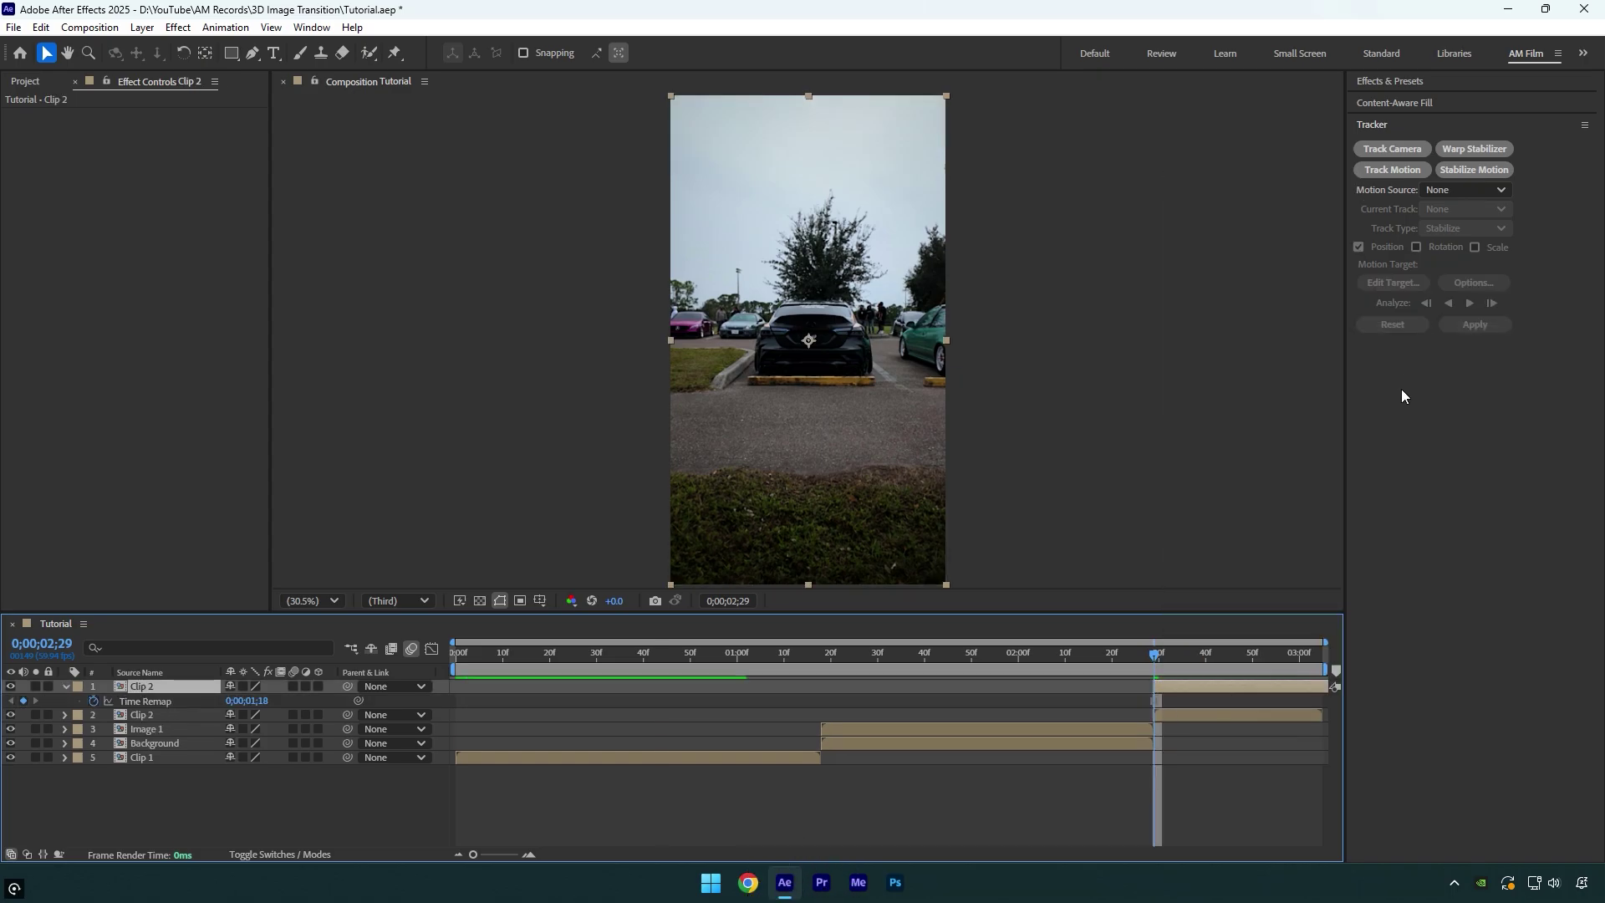
Slide the frozen Clip 2 copy to the gap start and end it where Clip 2 begins
drag(916, 696, 849, 695)
key(ctrl+shift+d)
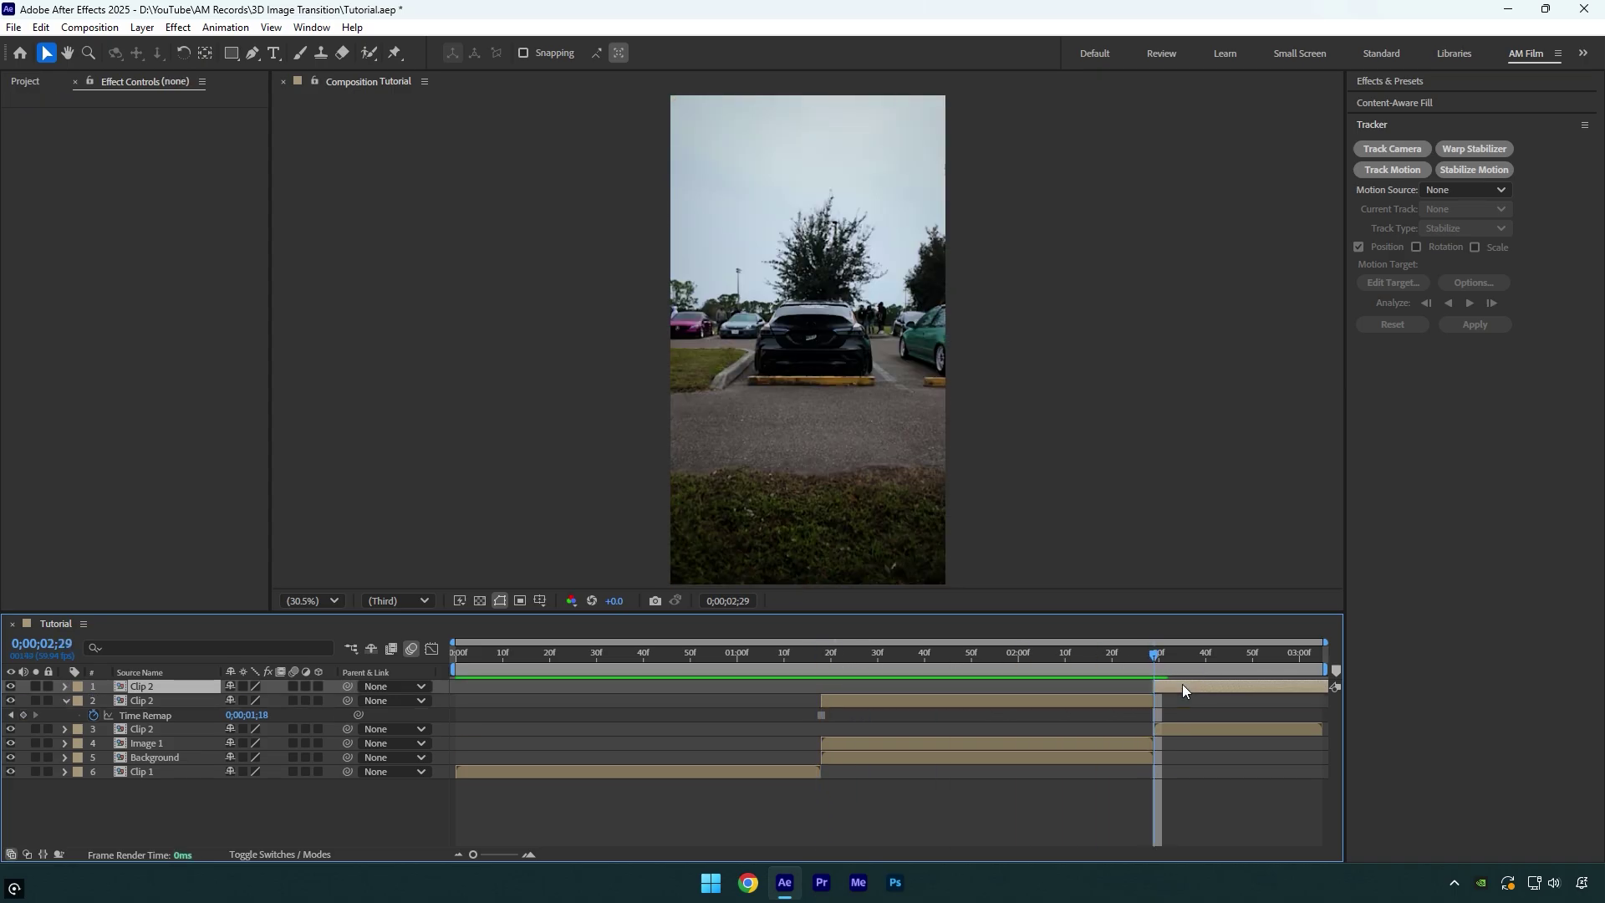
key(Delete)
drag(1157, 654, 1002, 661)
Pre-compose the frozen Clip 2 copy as 'Image 2'
right_click(966, 688)
click(1028, 573)
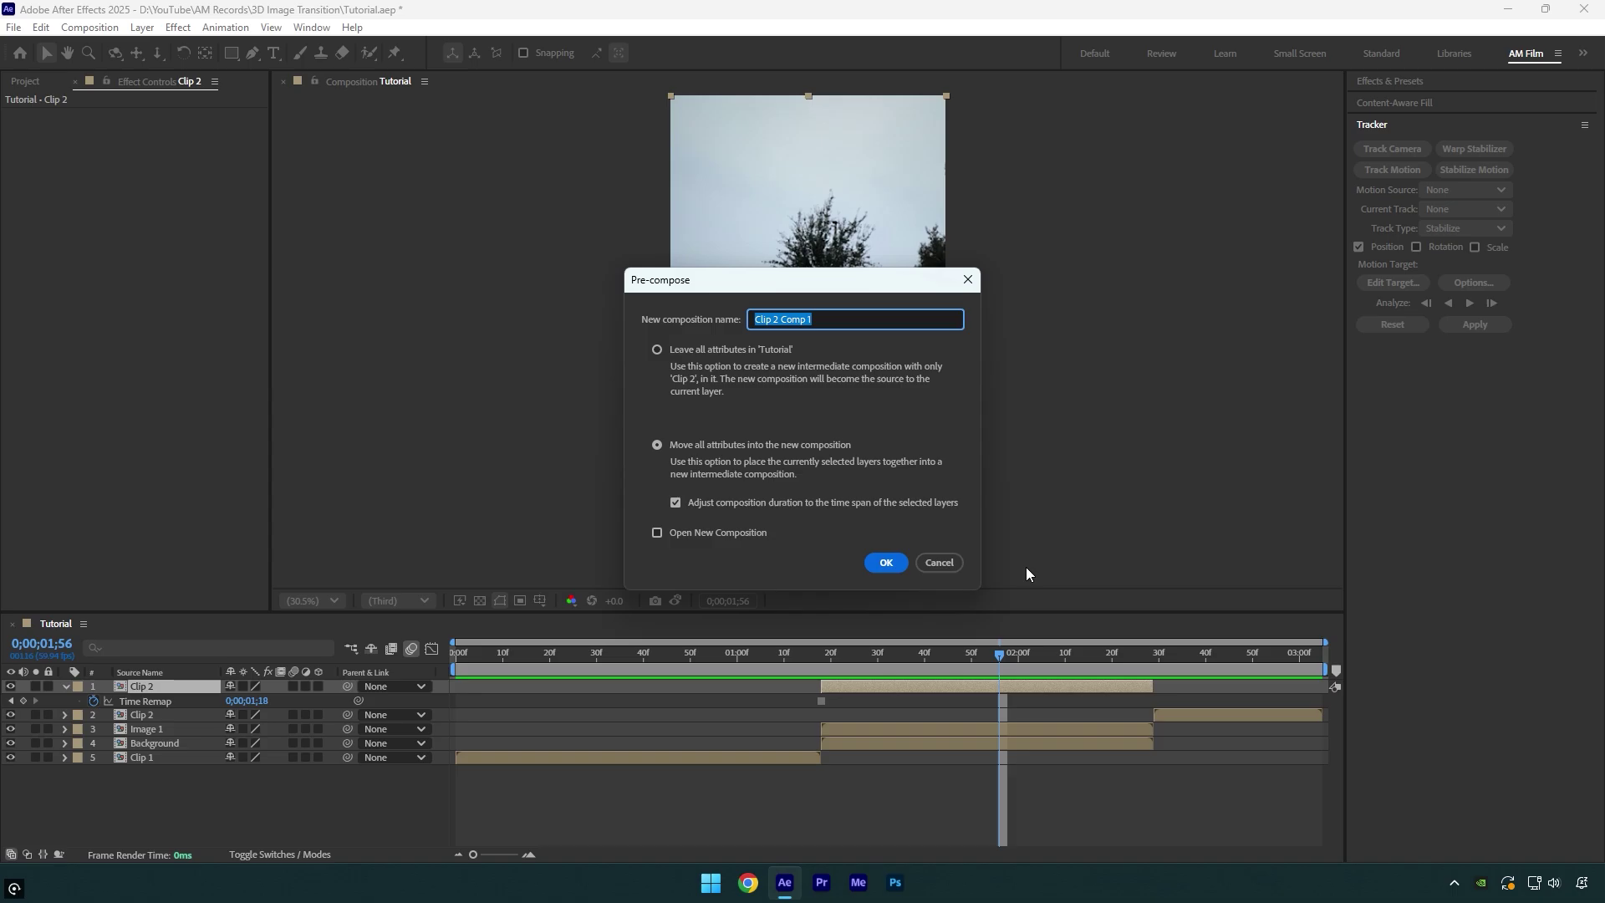
text(Image 2)
click(873, 561)
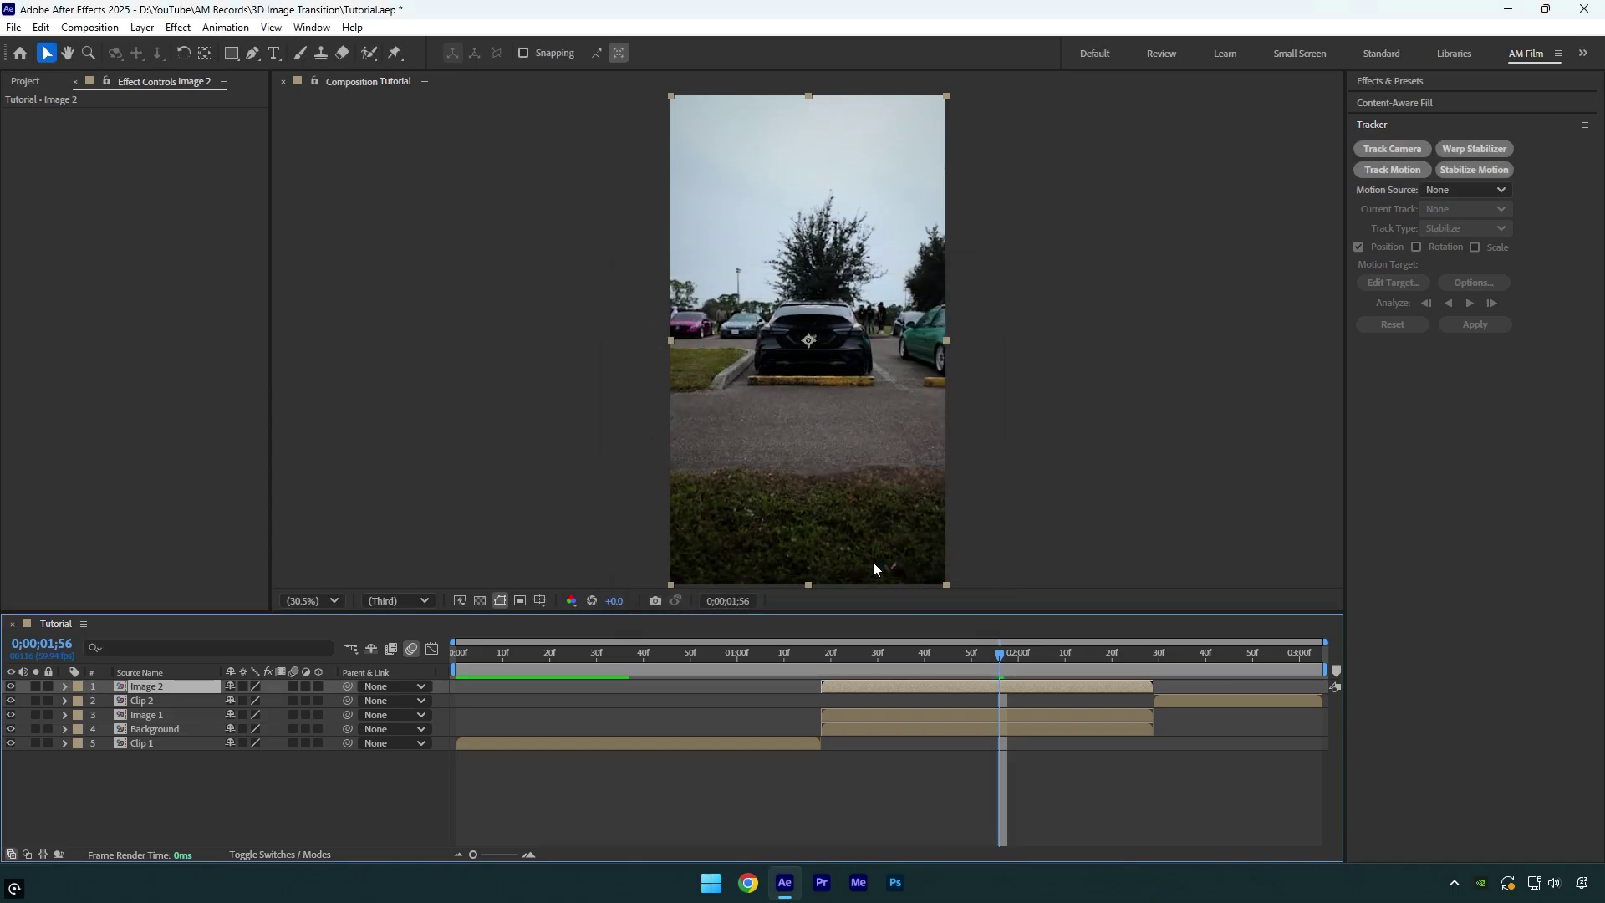
Move Image 2 below Clip 2 in the stack and scale Image 2 and Image 1 to 50%
drag(171, 686, 167, 721)
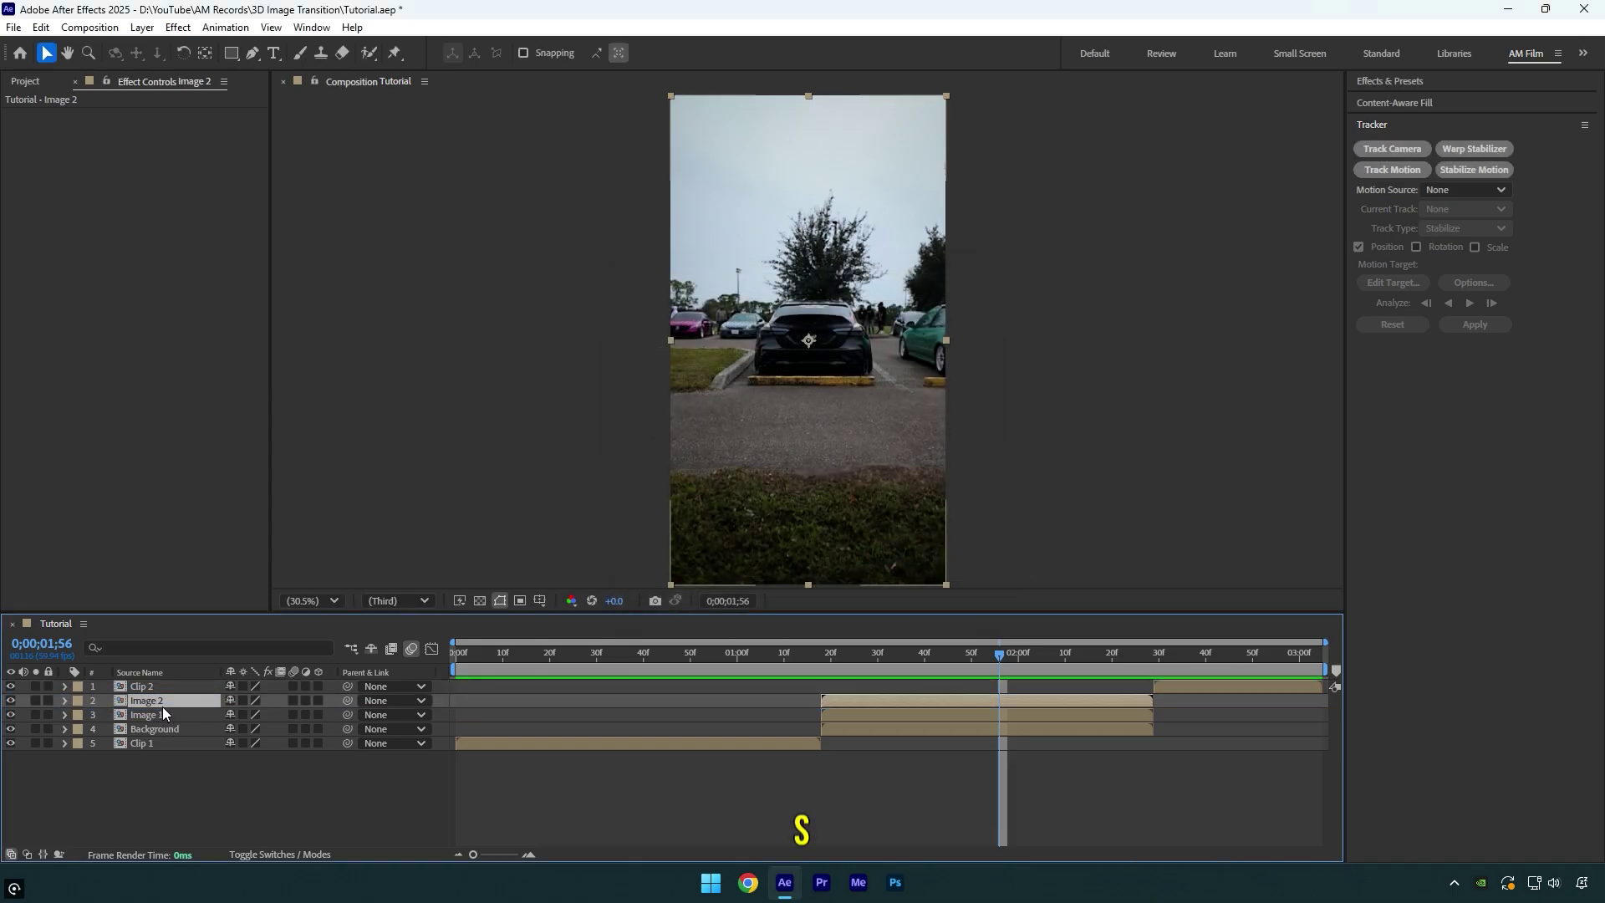
key(s)
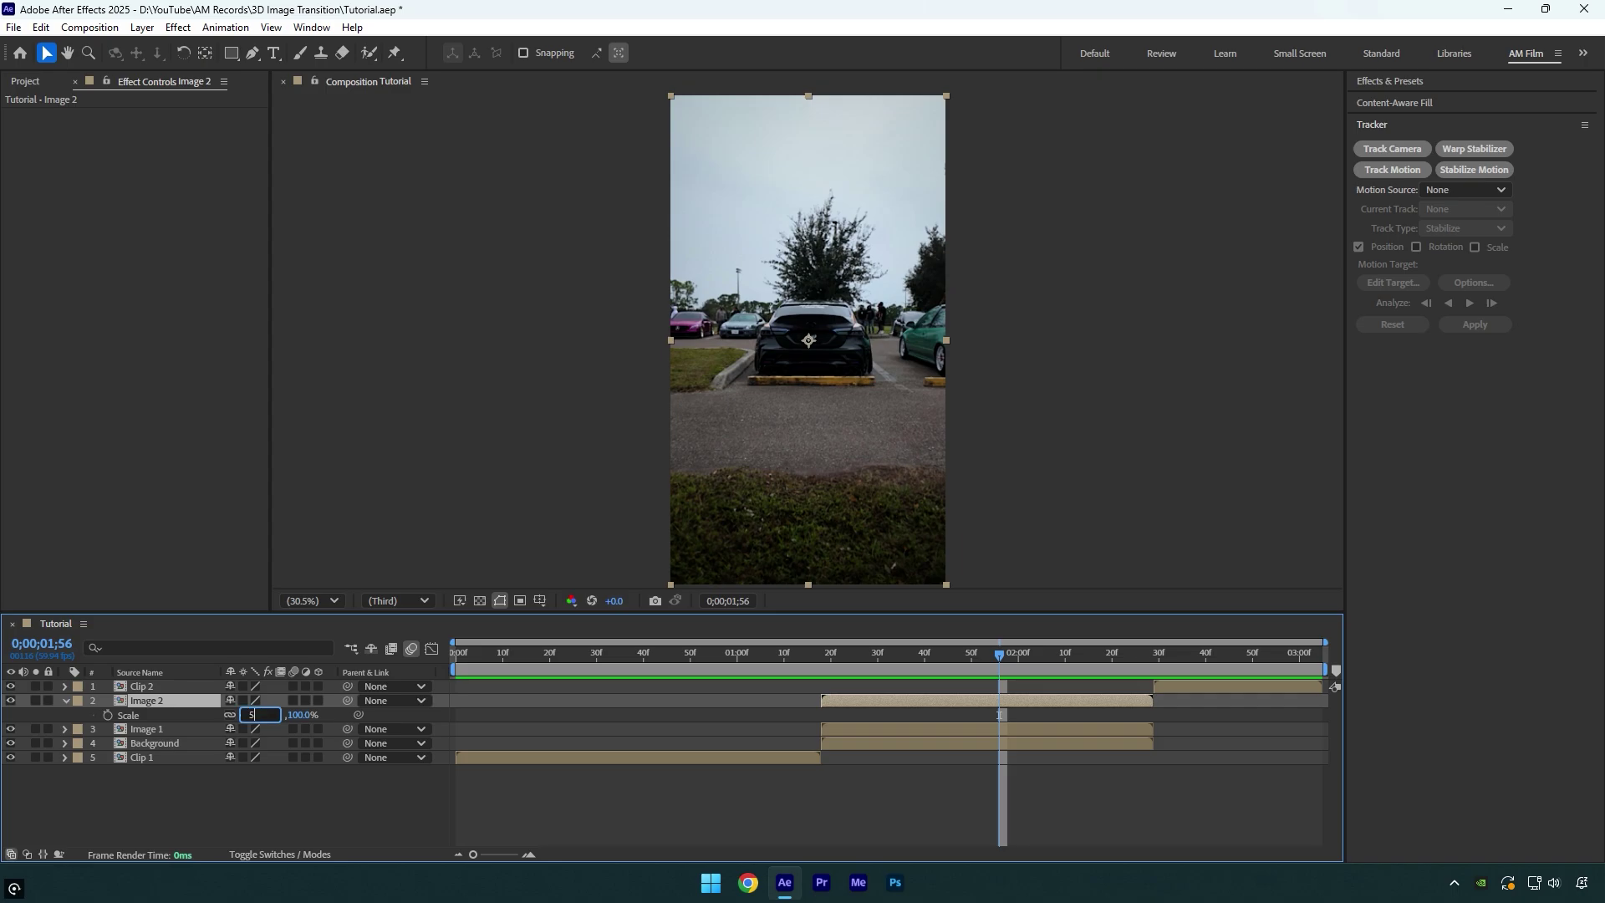
text(50)
key(Return)
click(143, 729)
key(s)
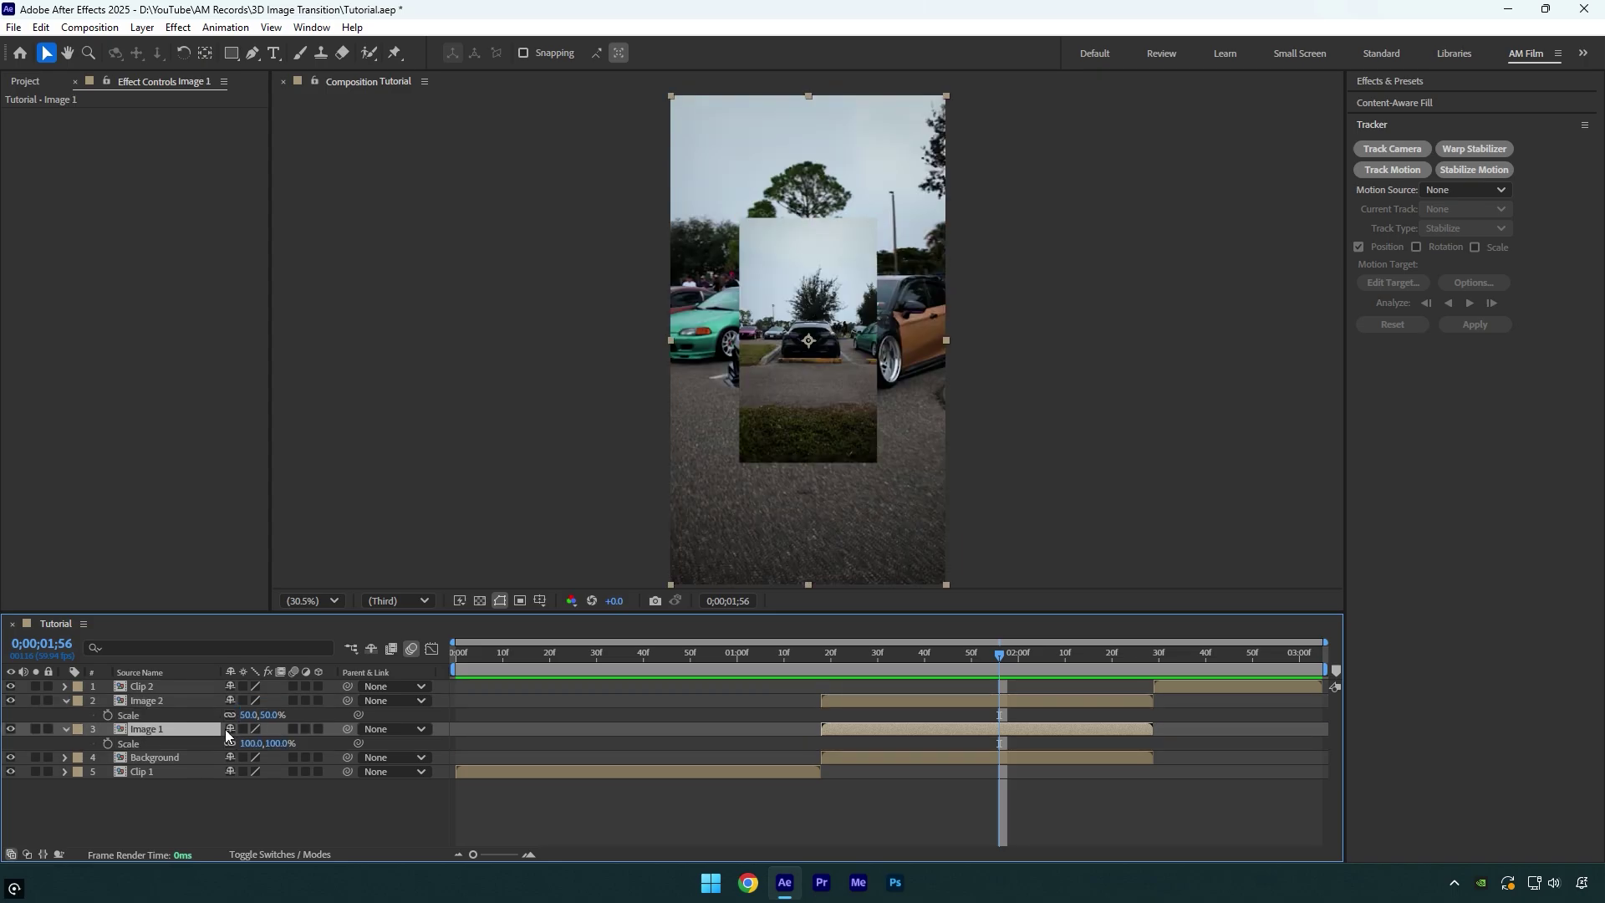
click(255, 744)
text(50)
key(Return)
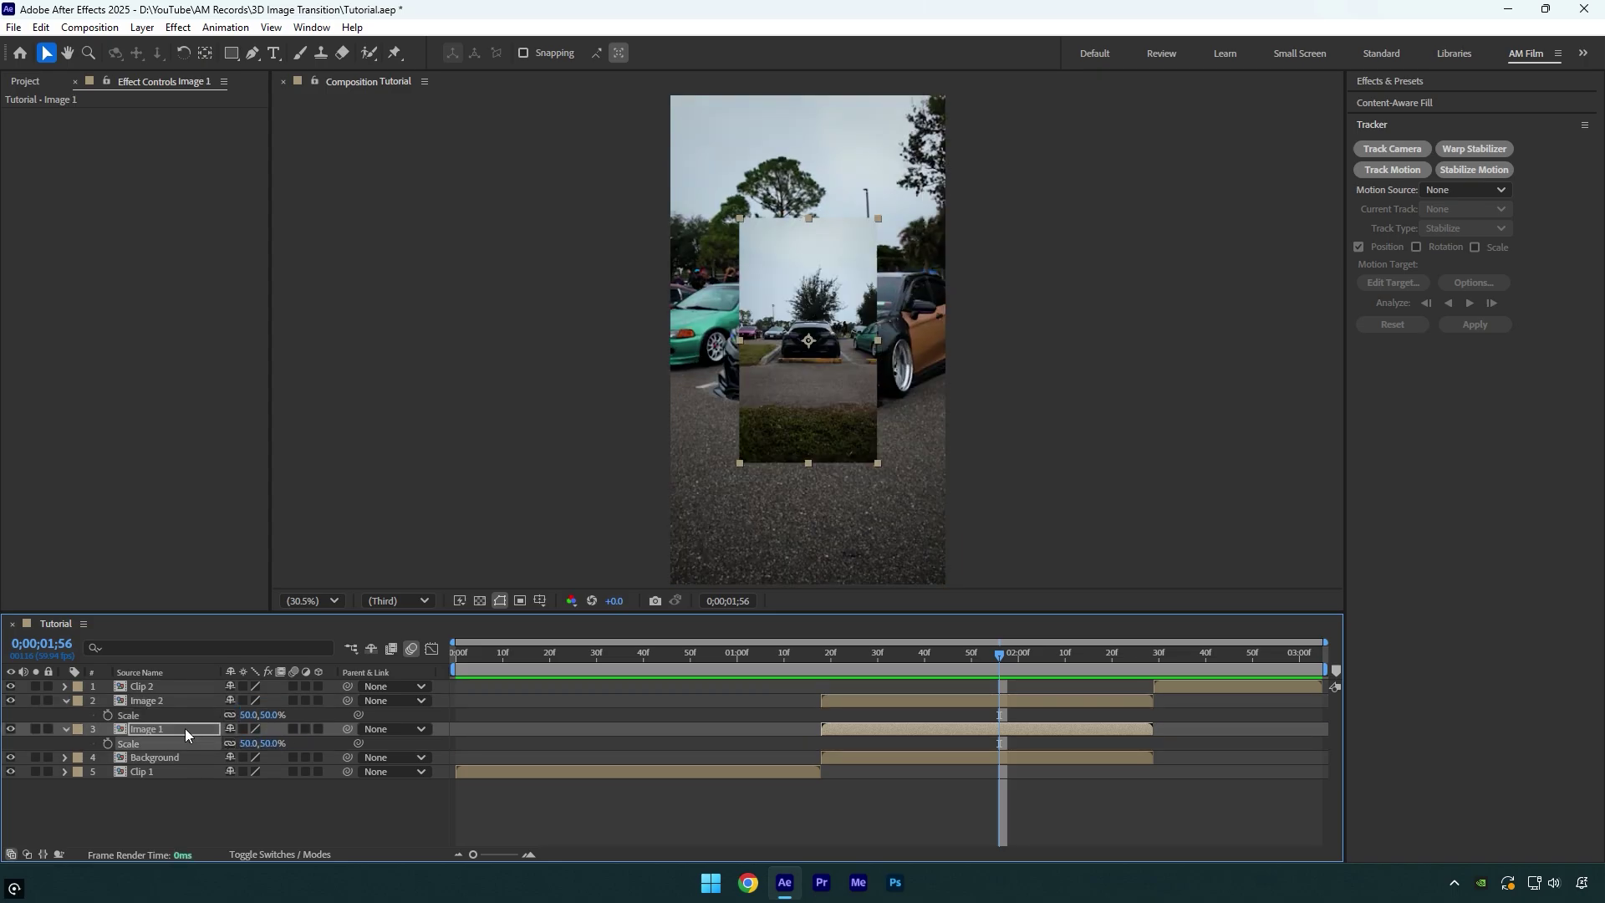
key(s)
Place Image 1 at the frame's top-left and Image 2 off-frame to the right
click(155, 700)
key(s)
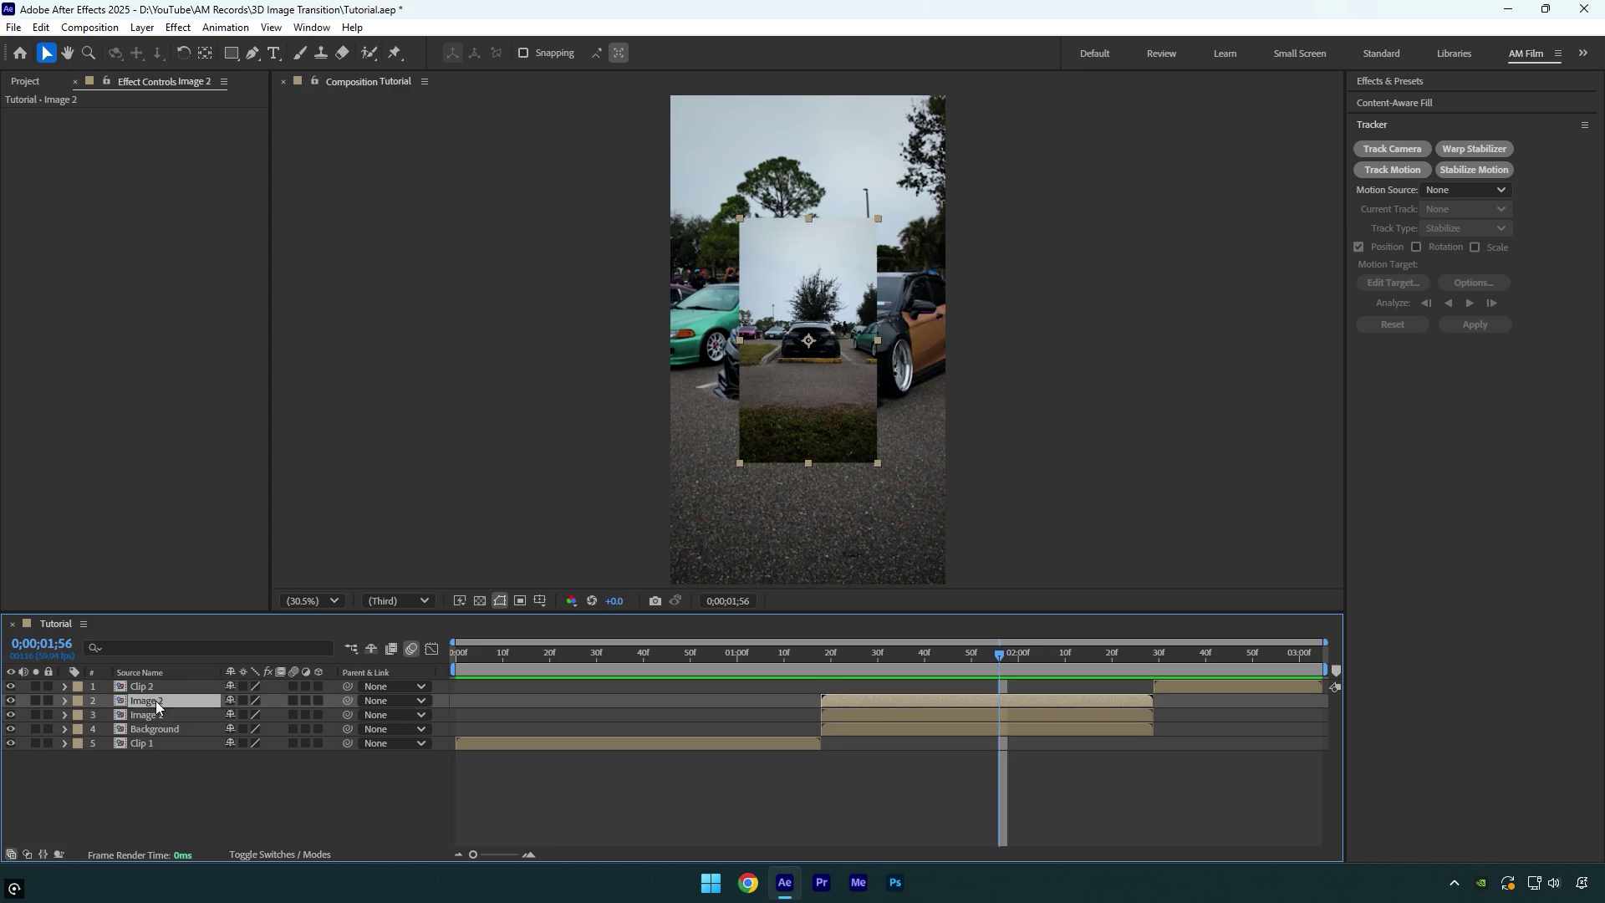
click(157, 715)
drag(791, 388, 774, 237)
click(159, 701)
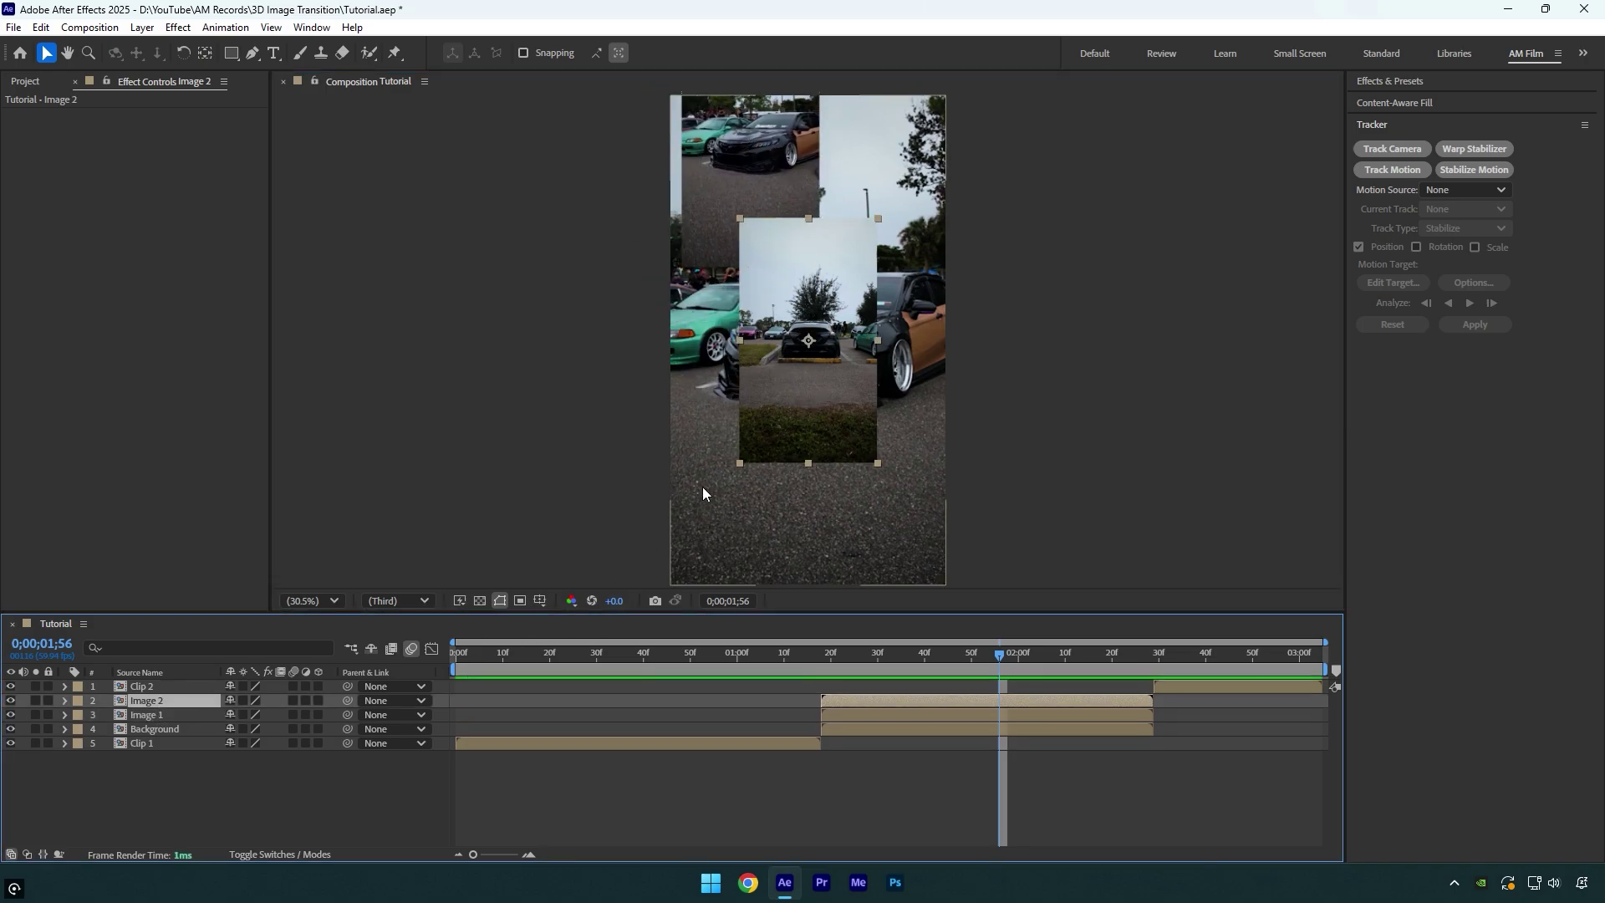
drag(828, 440, 1014, 121)
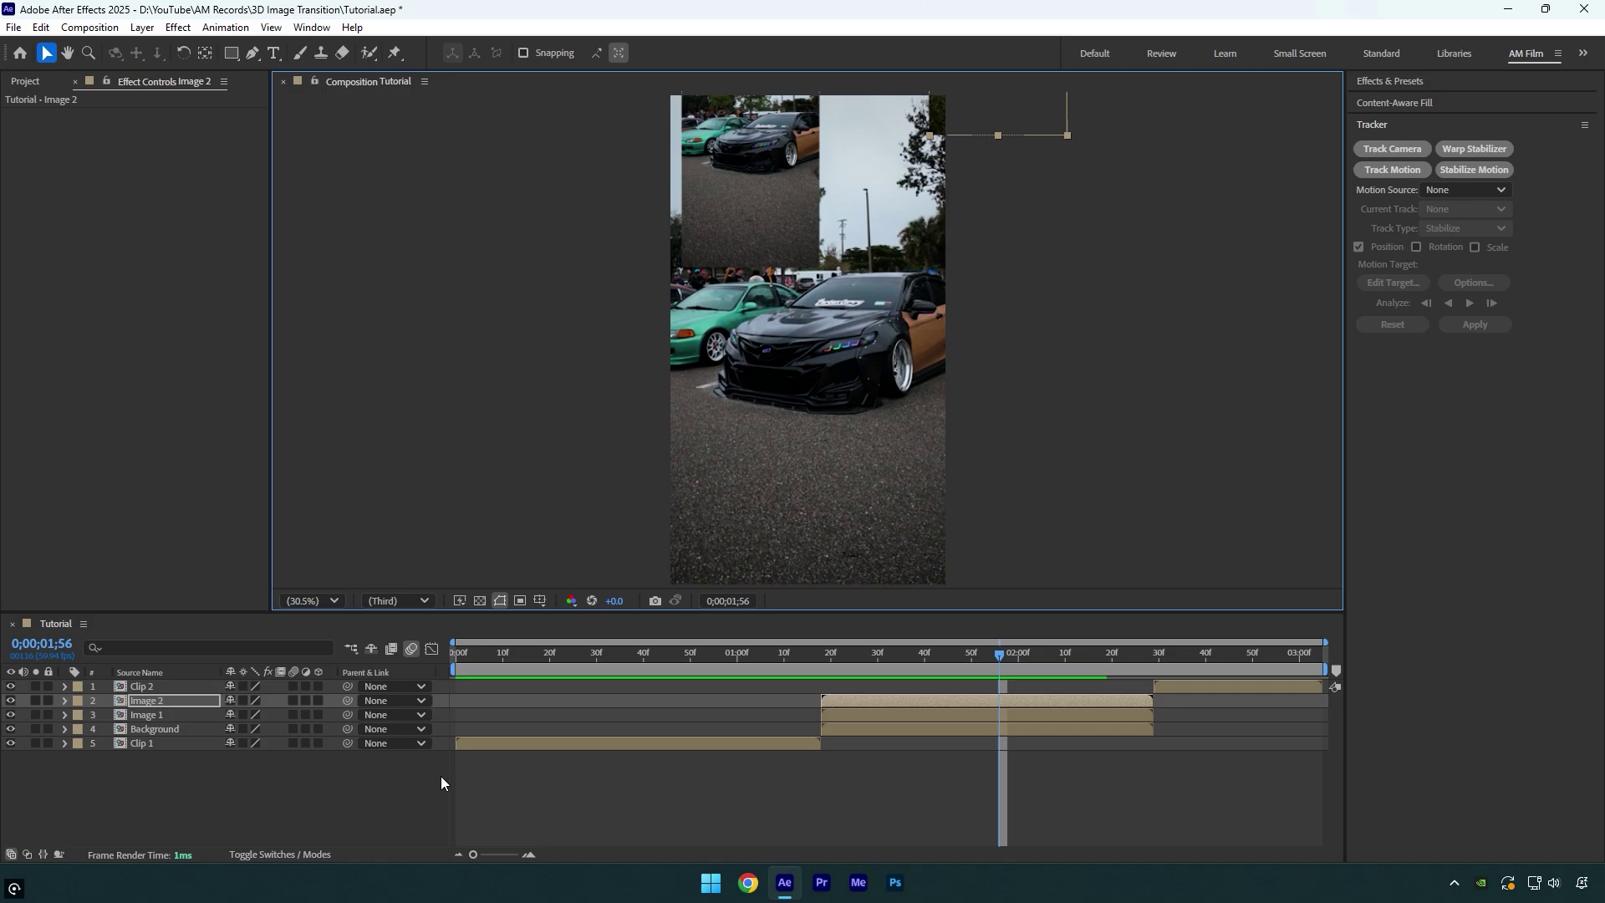
Add a two-node 35mm Camera 1 and trim it to Image 2's time span
right_click(186, 804)
mouse_move(243, 602)
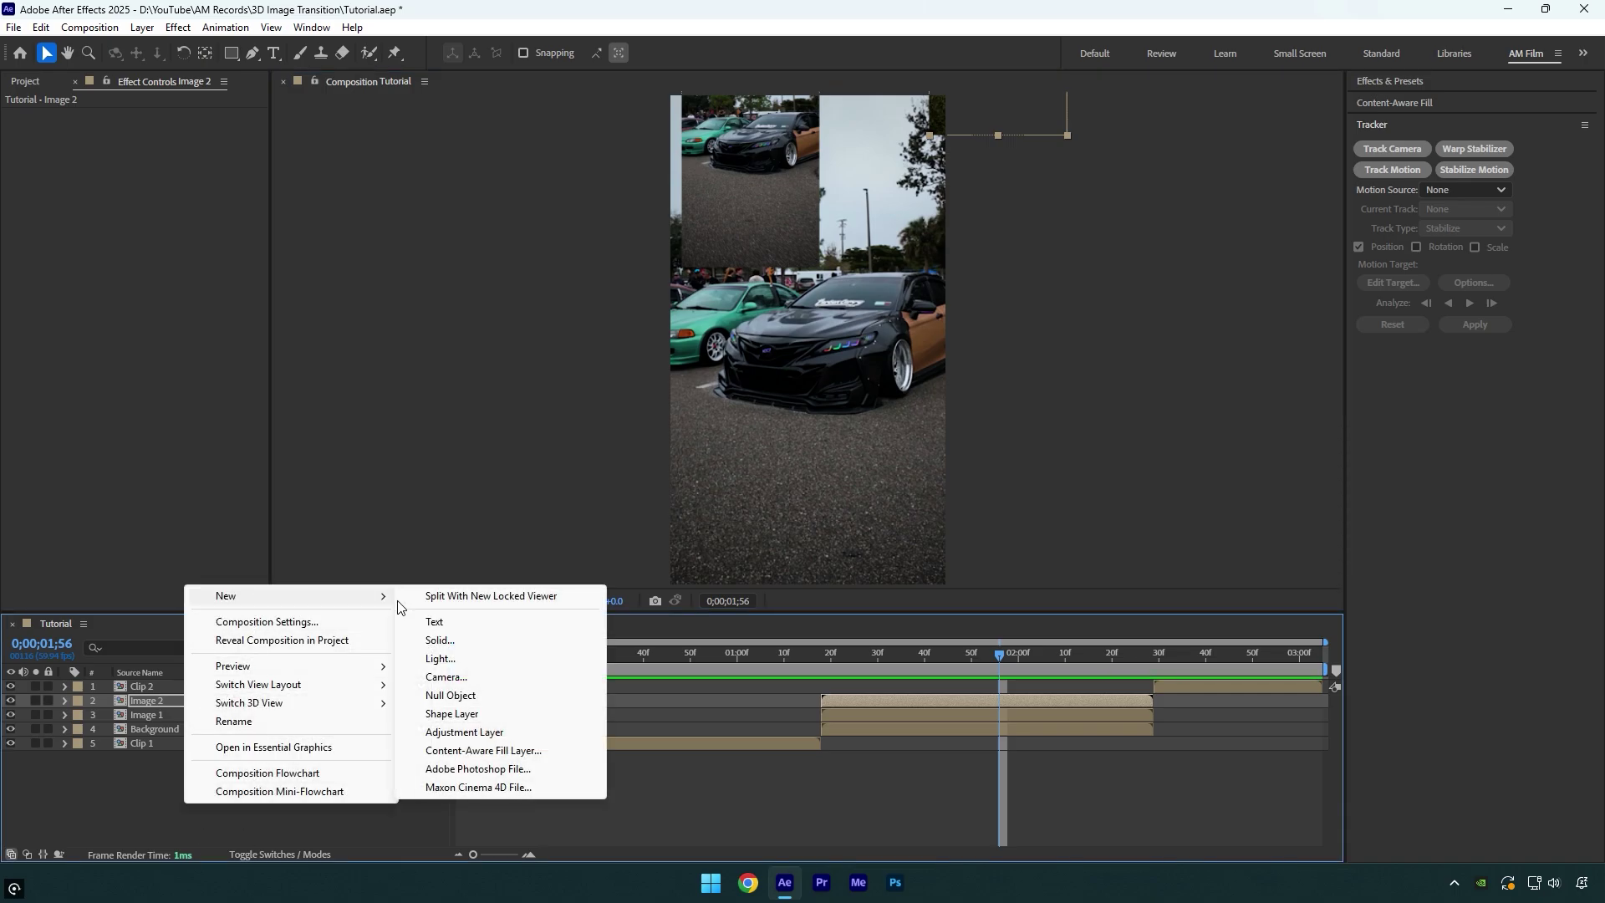
click(439, 678)
click(694, 289)
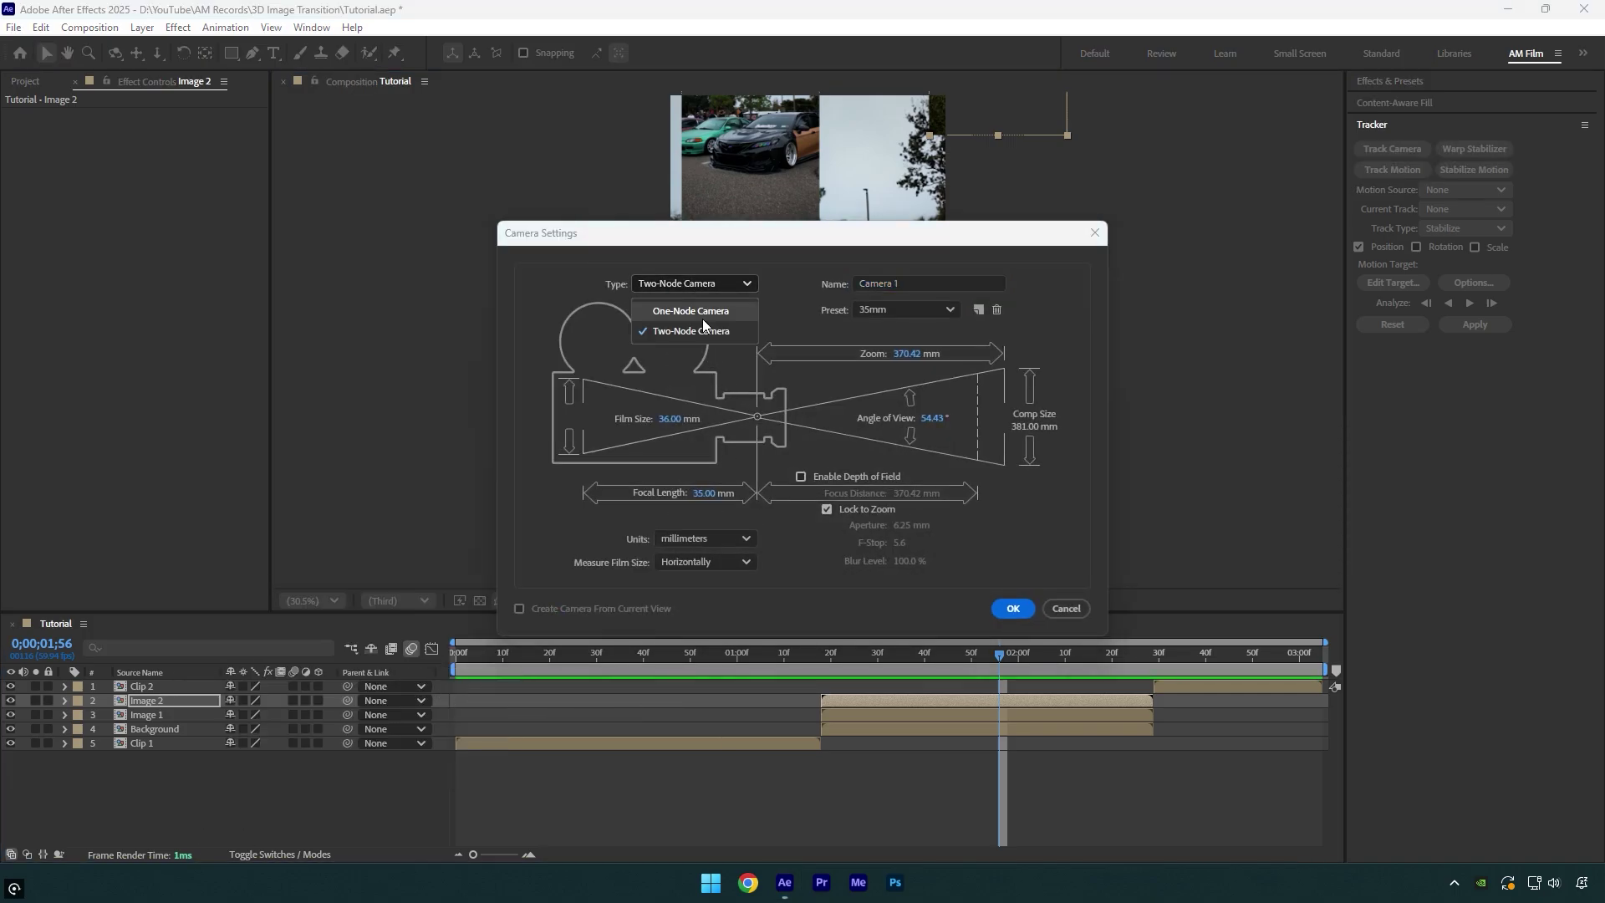
click(701, 332)
click(907, 310)
click(892, 445)
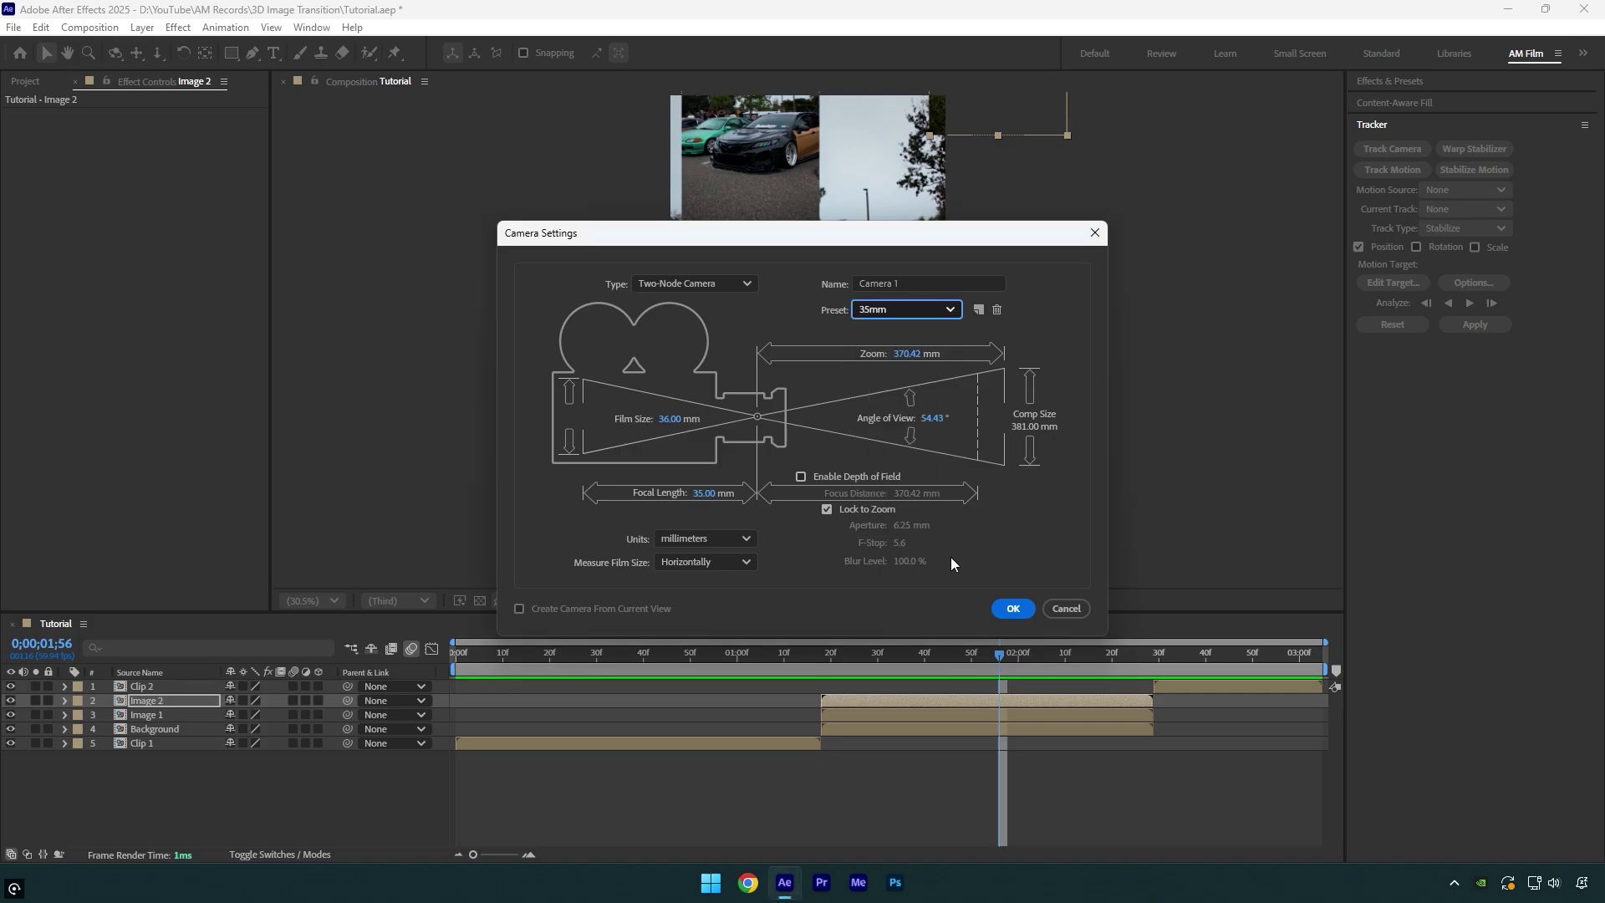
click(1012, 608)
drag(470, 705, 836, 704)
drag(1327, 700, 1154, 732)
Make Image 2, Image 1 and Background 3D layers
click(185, 715)
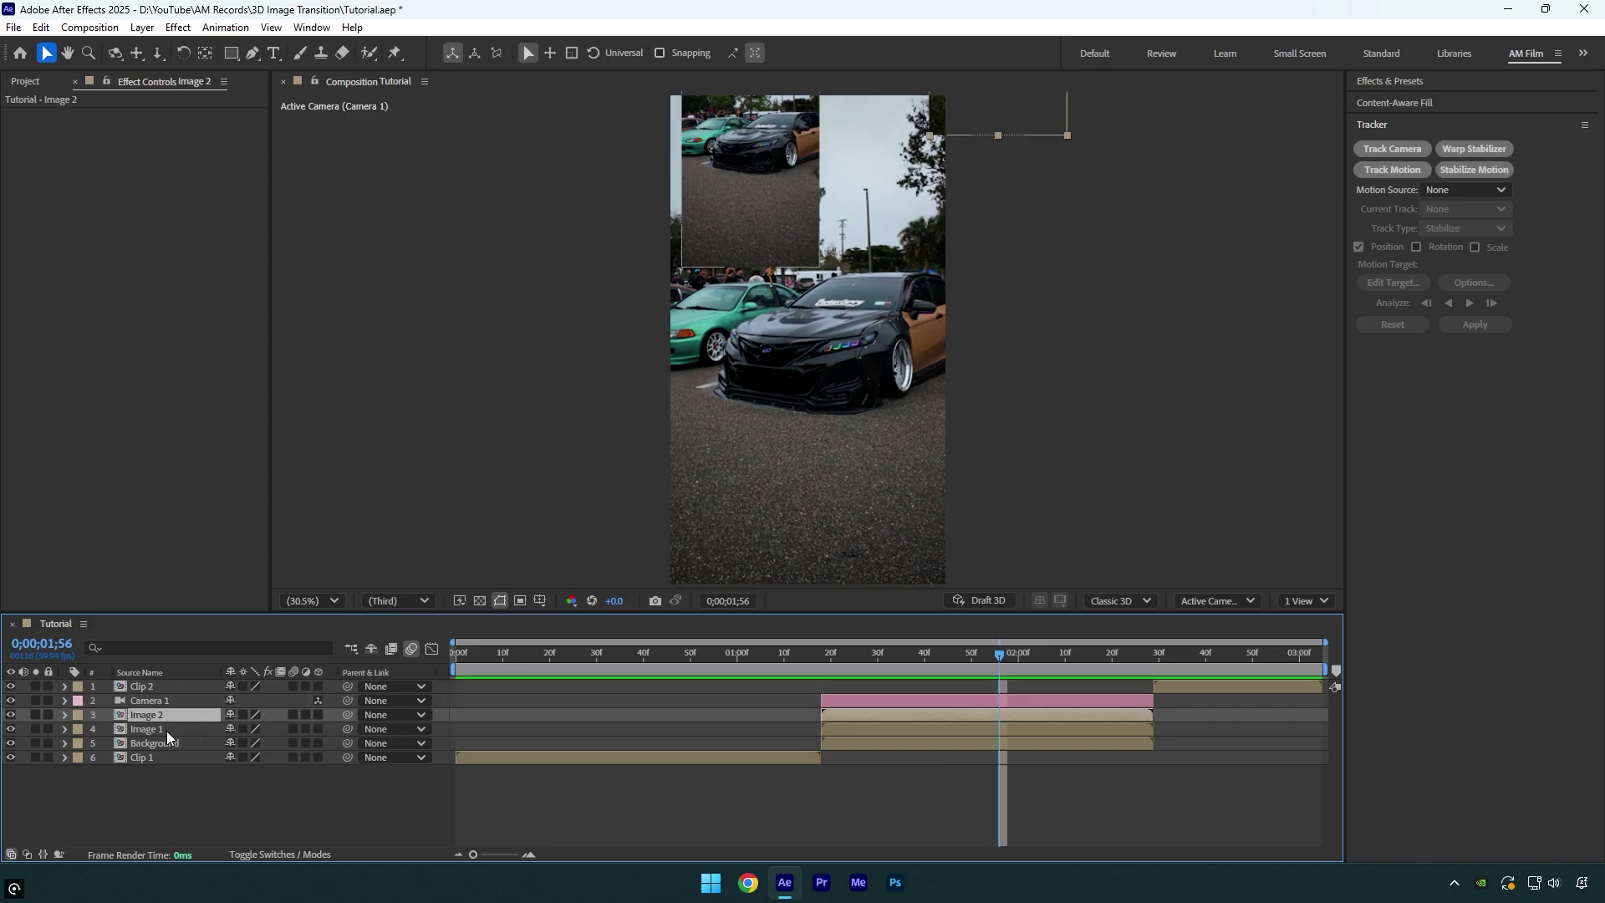
ctrl+click(167, 731)
ctrl+click(161, 744)
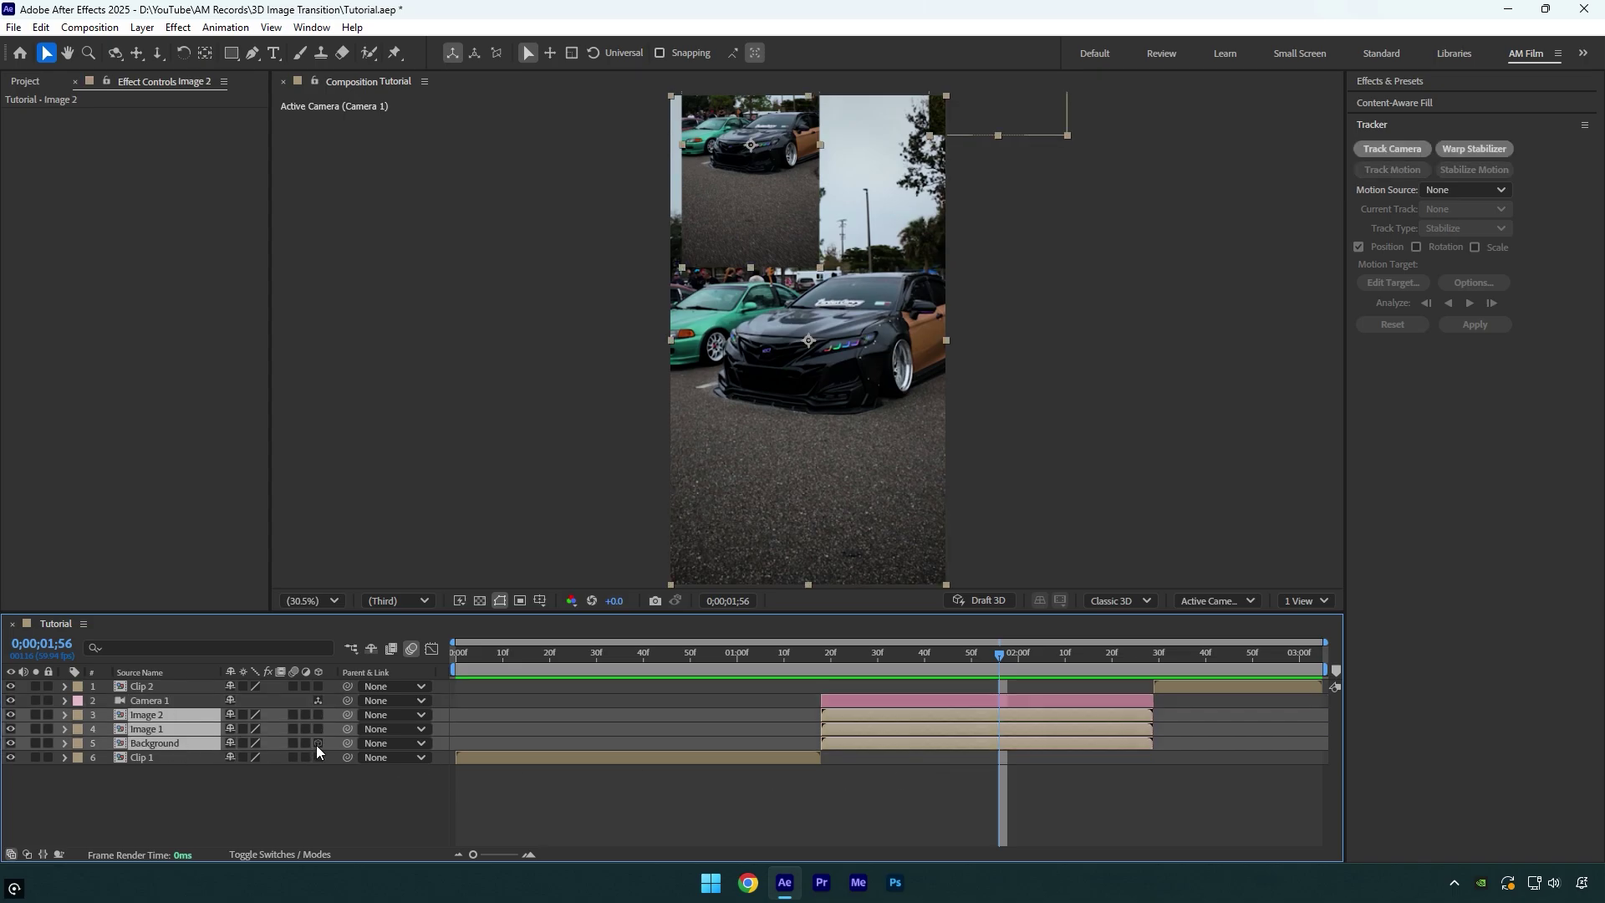
click(317, 744)
Set starting keyframes on Camera 1's Point of Interest and Position
click(149, 702)
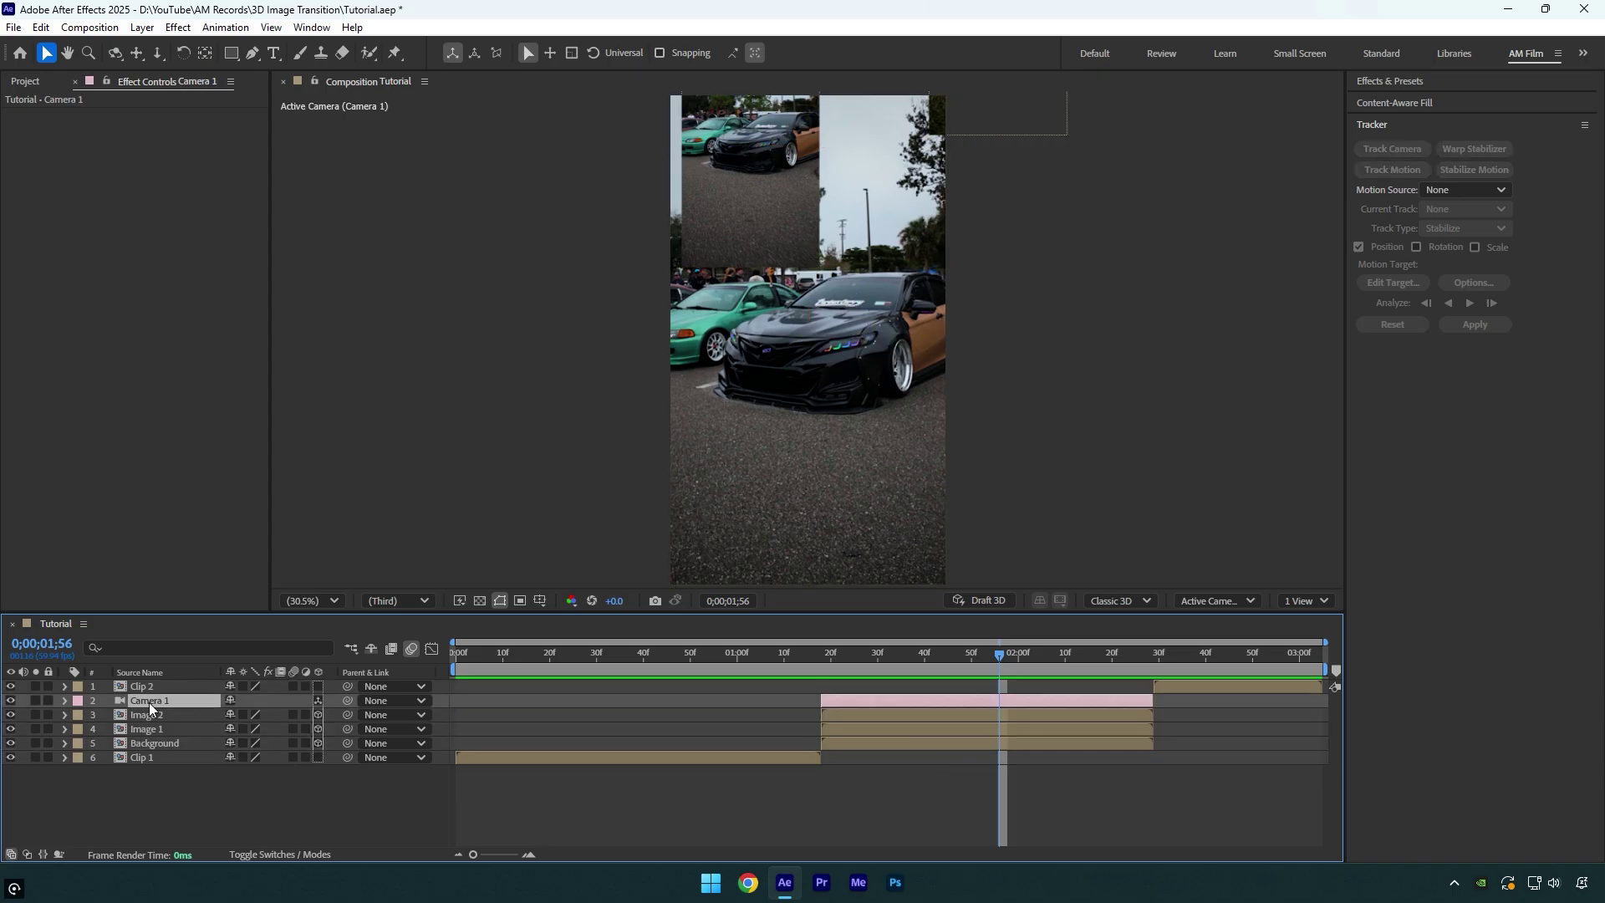
click(63, 700)
click(81, 715)
click(108, 729)
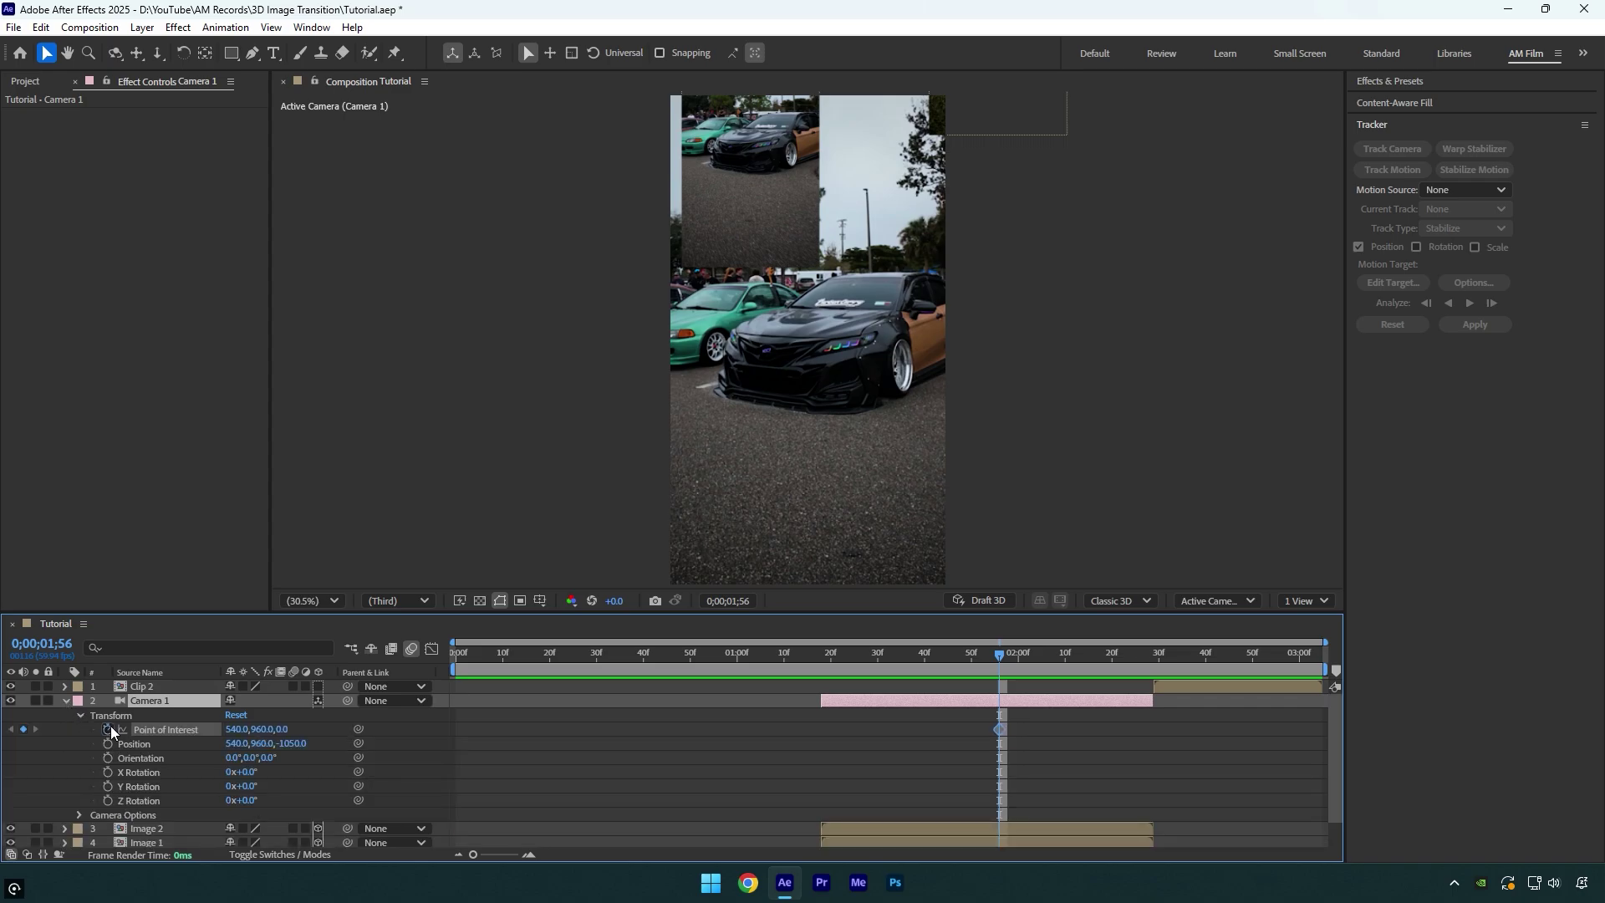
click(108, 744)
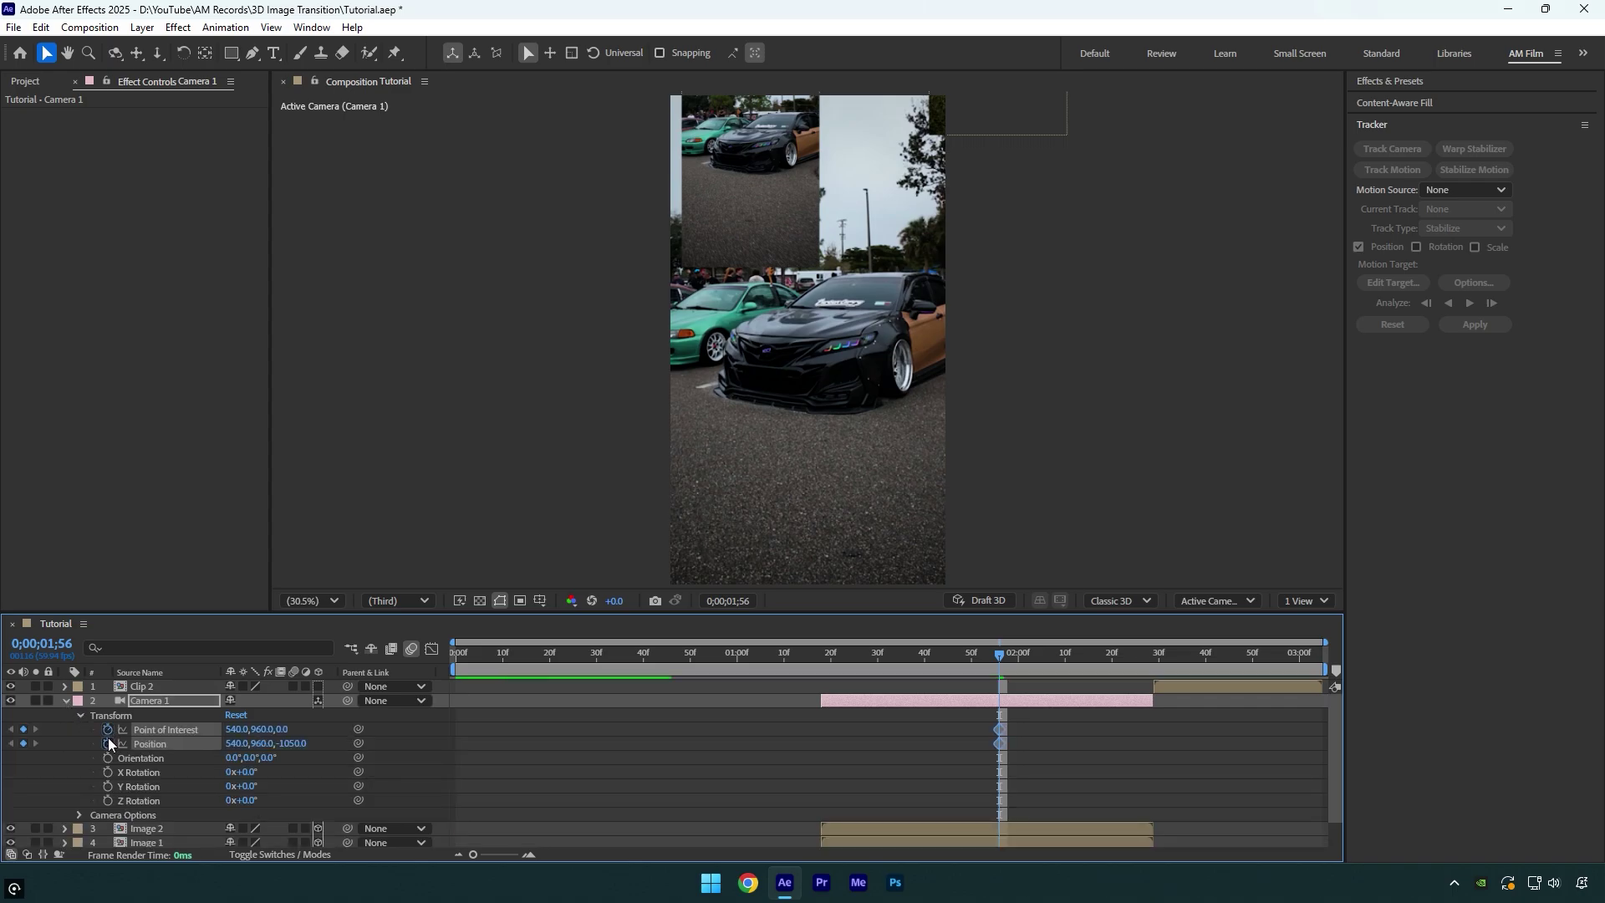
key(u)
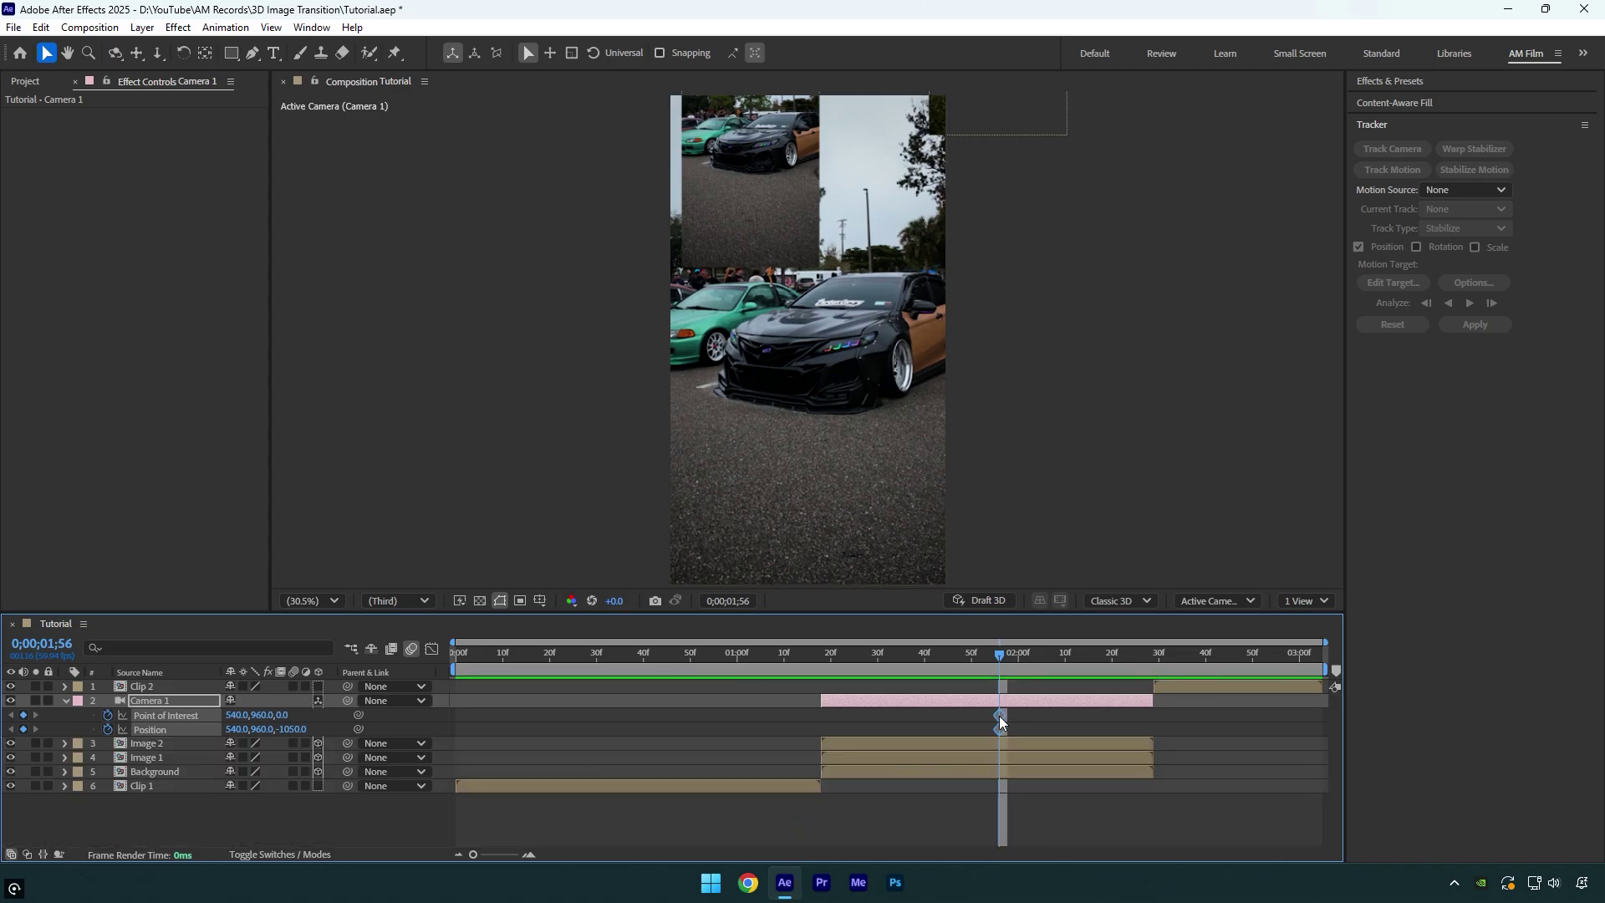
Move Camera 1's first keyframes to the layer start and go to 0;00;01;34
drag(1000, 715, 822, 745)
click(901, 657)
drag(898, 658, 898, 660)
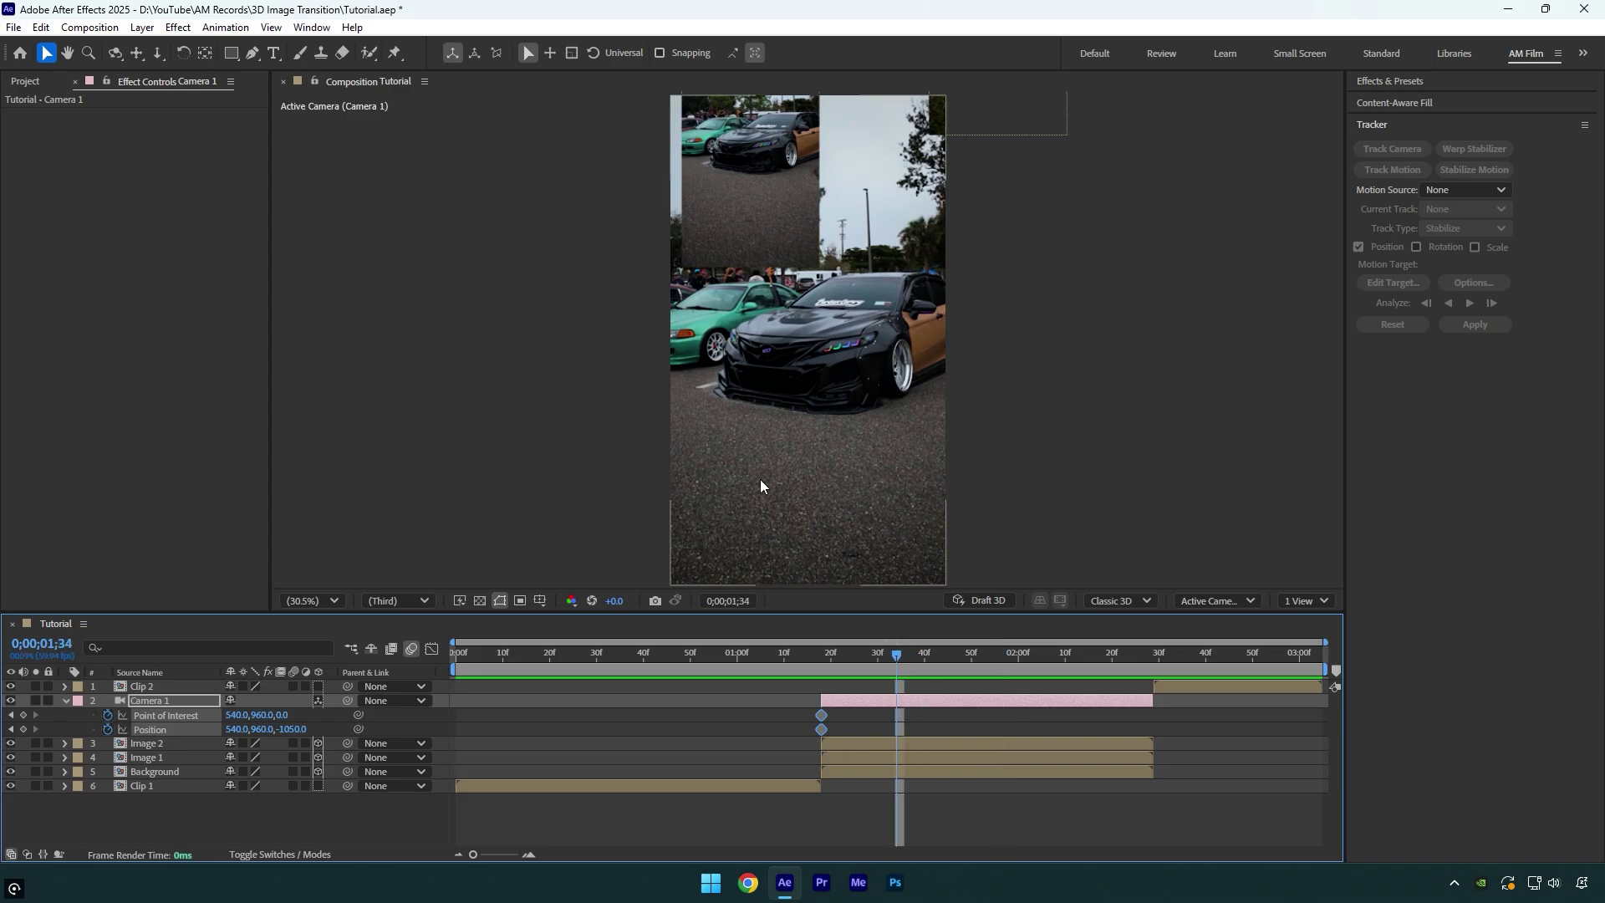
Dolly and pan the camera to frame Image 1 up close (Position 309.7,194.0,-620.3)
key(c)
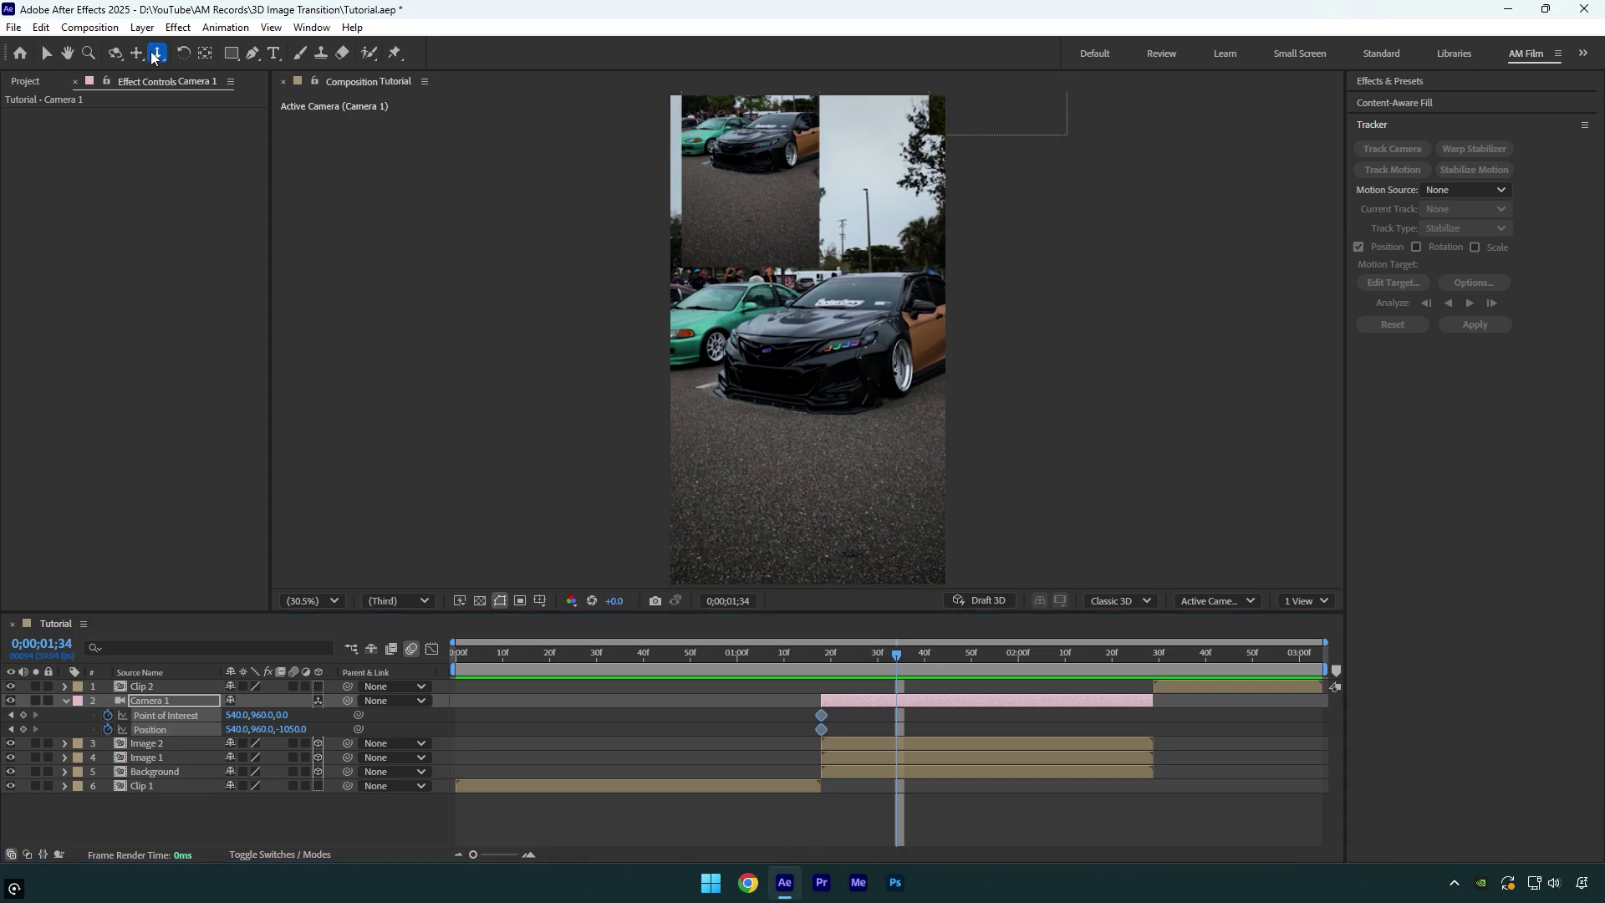
drag(750, 130, 775, 167)
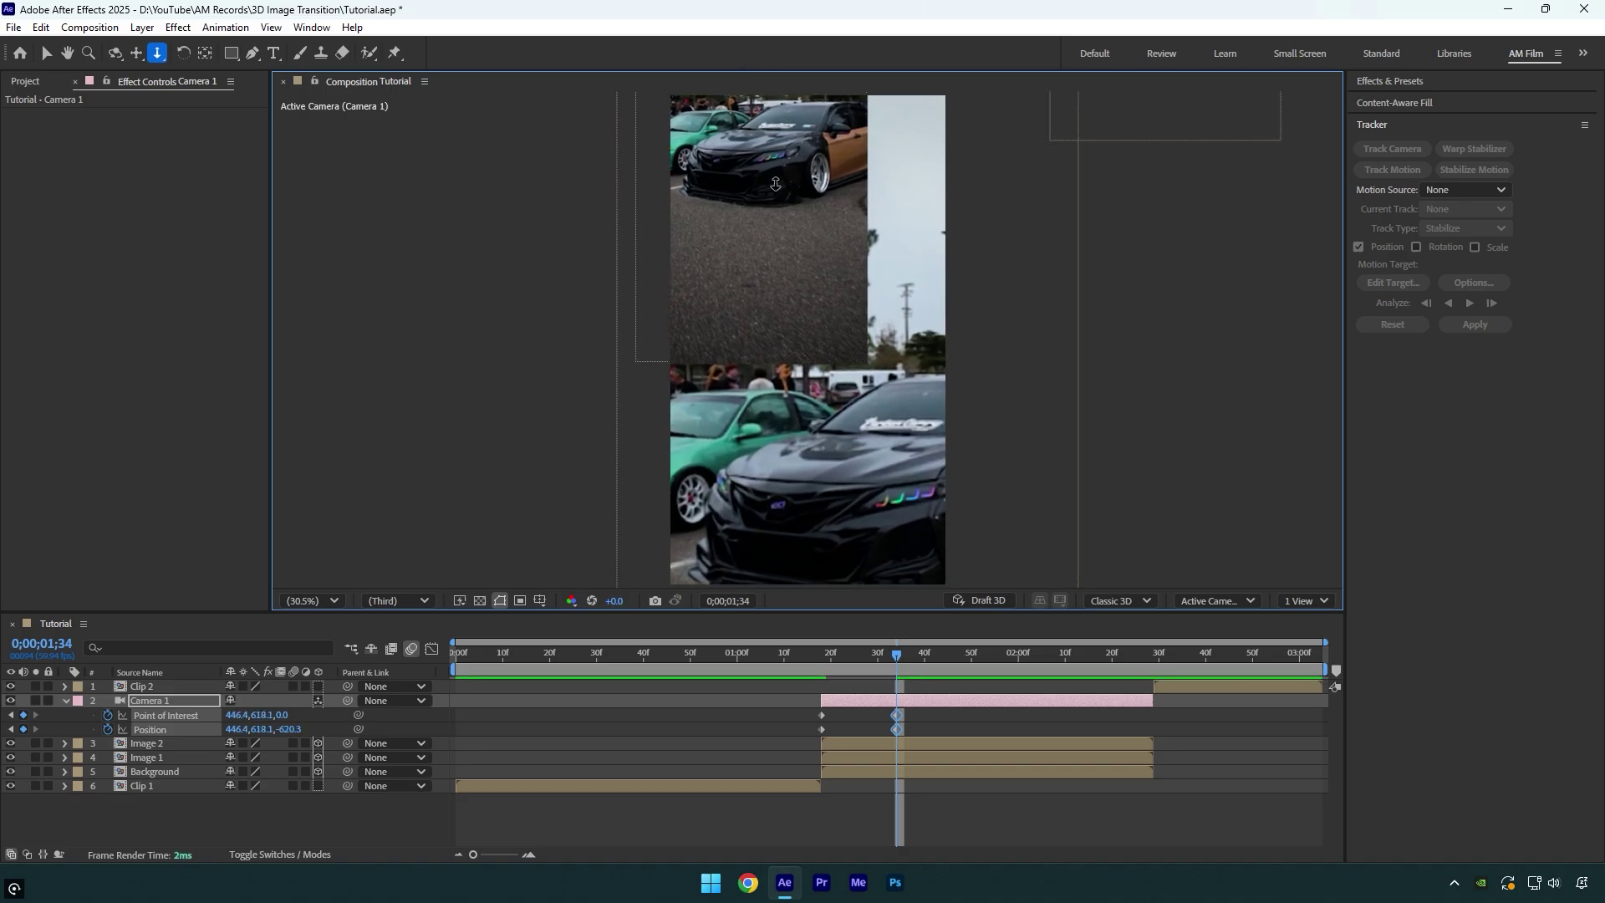
key(c)
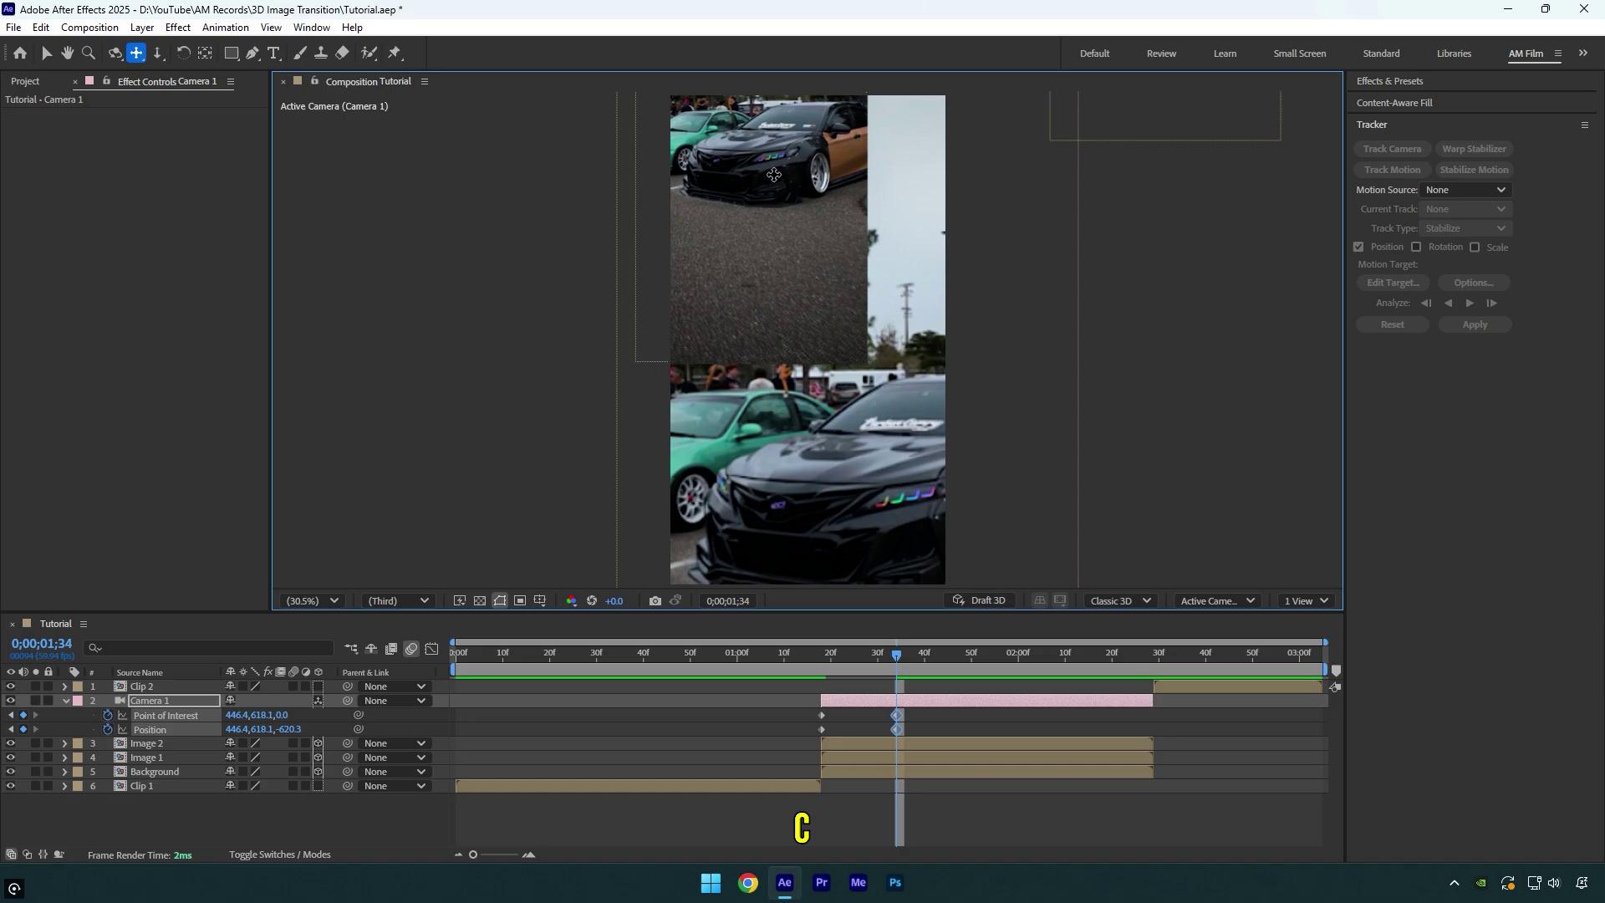
drag(774, 173, 822, 321)
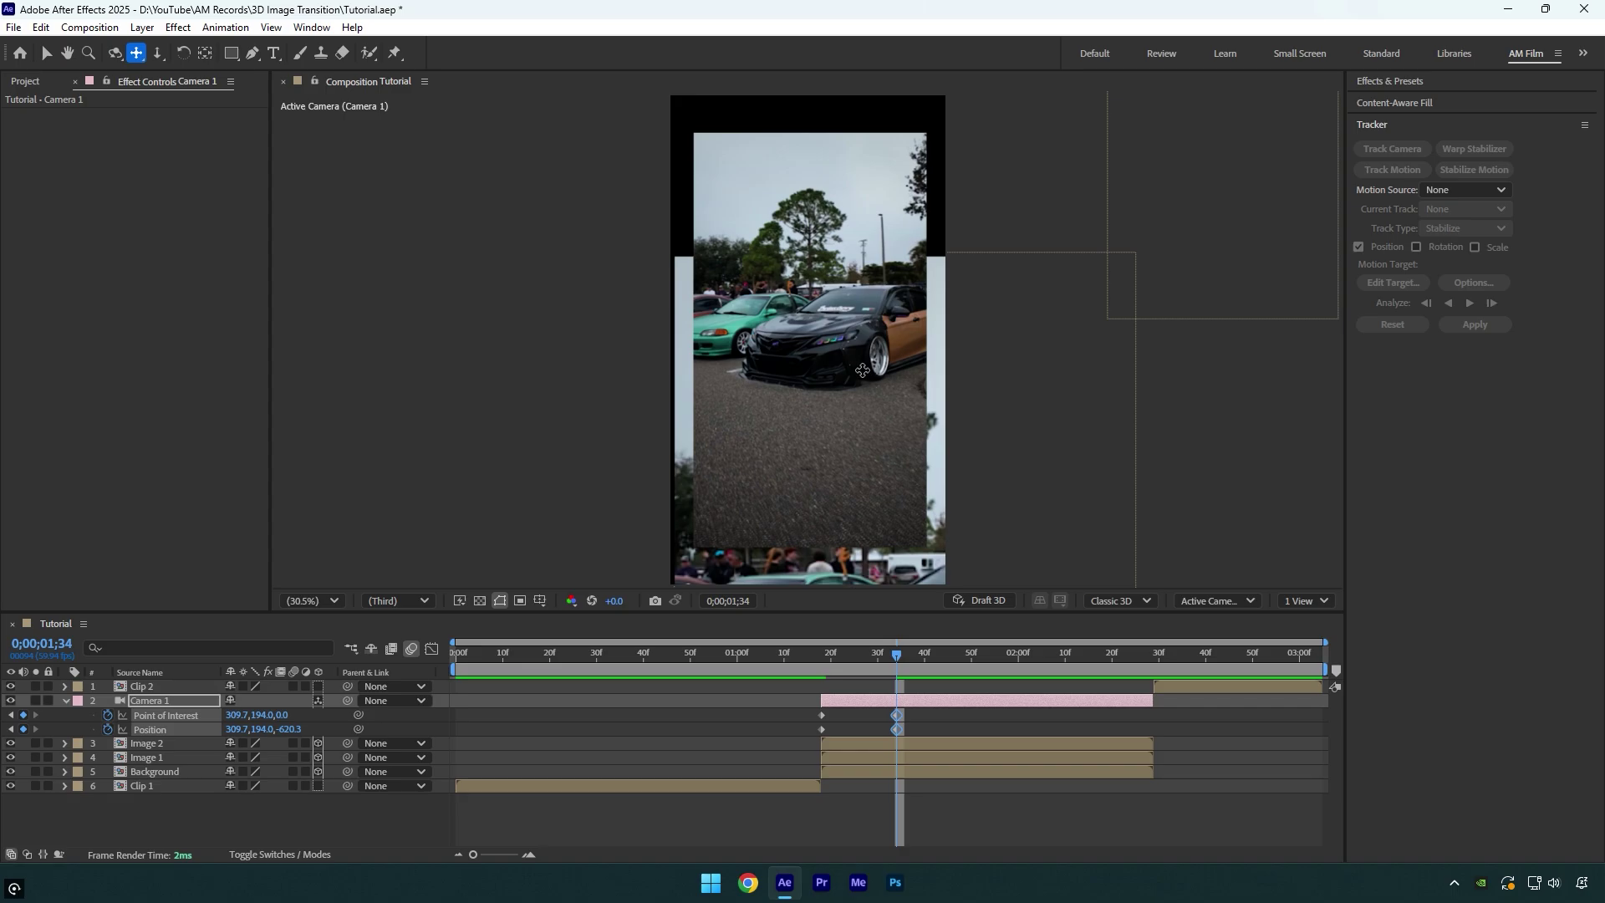
Scale Image 1 to 26% and pan Camera 1 onto Image 2 at 0;00;02;10
click(167, 758)
key(s)
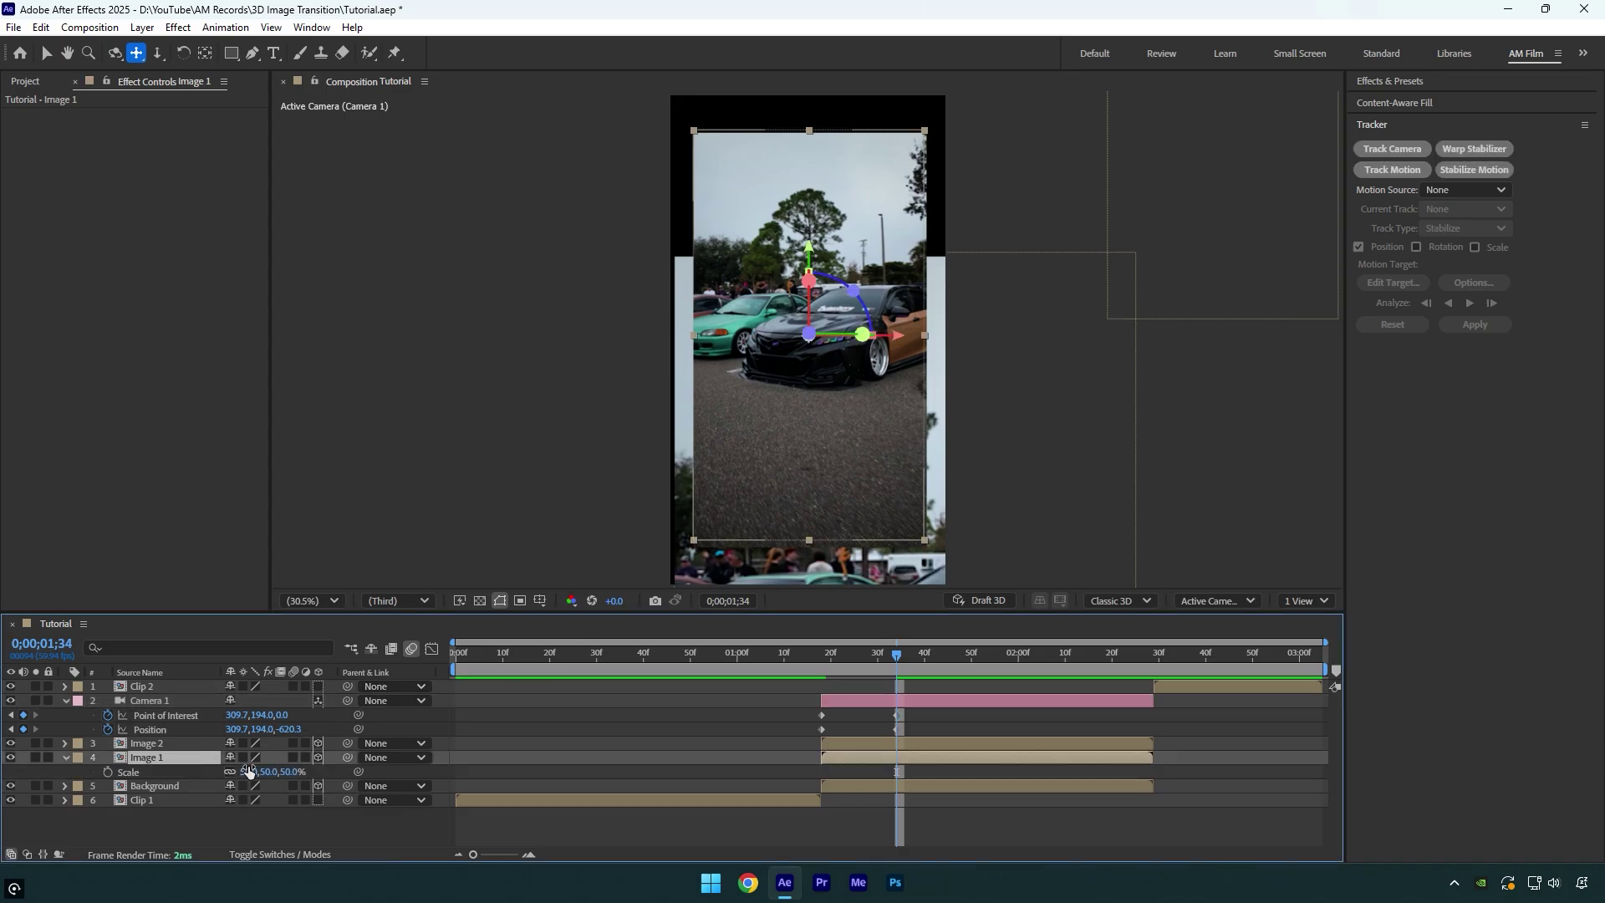
drag(248, 772, 201, 771)
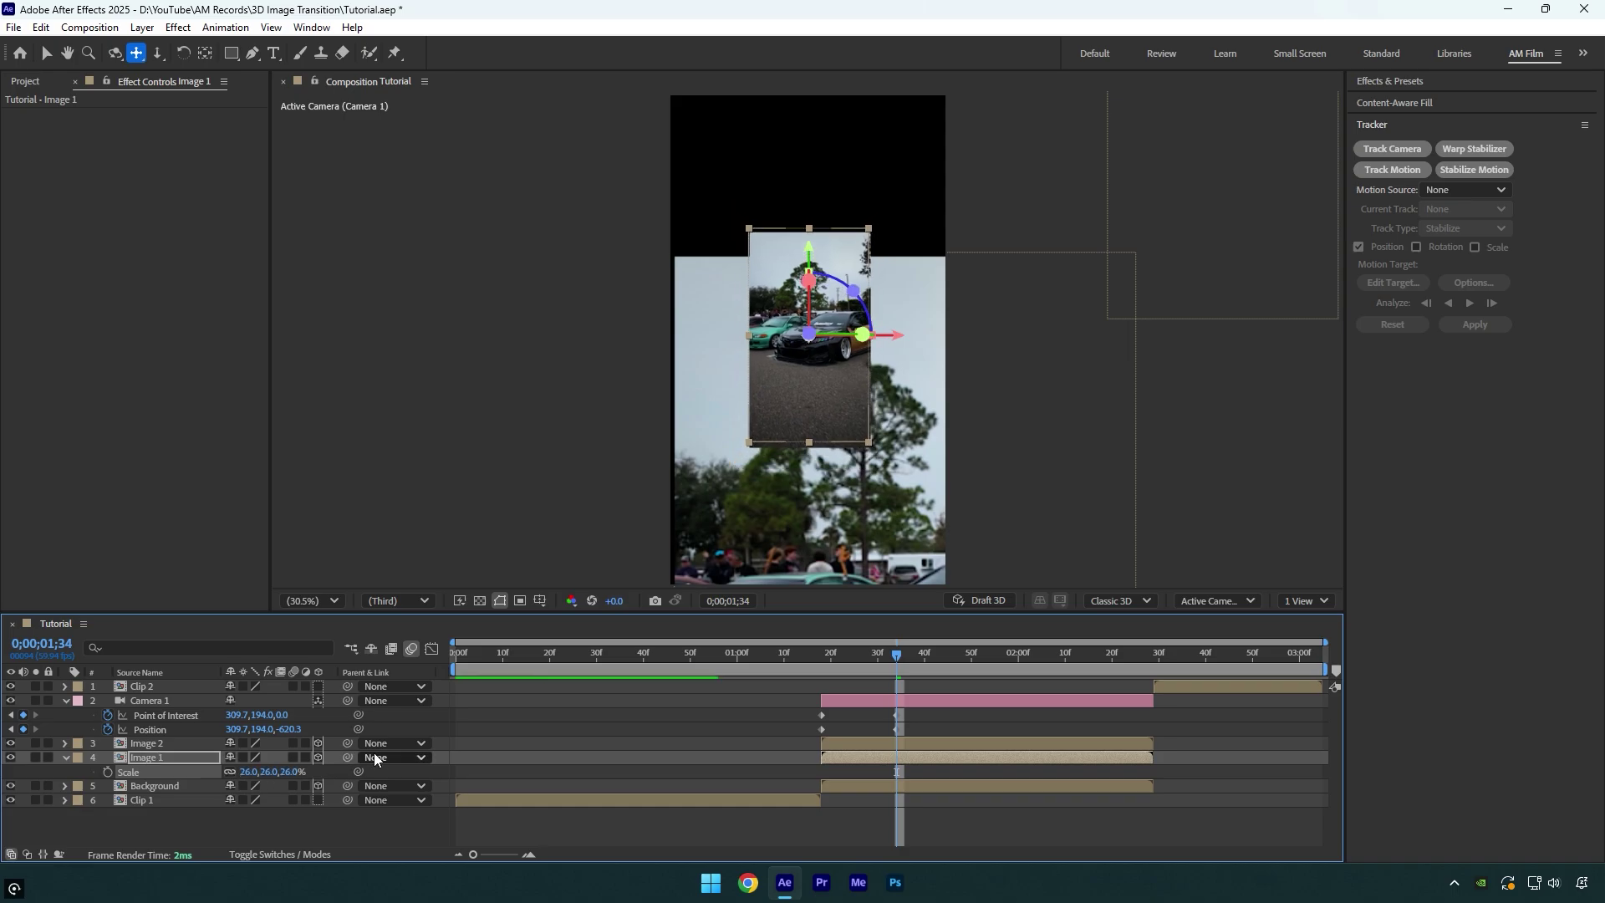
key(space)
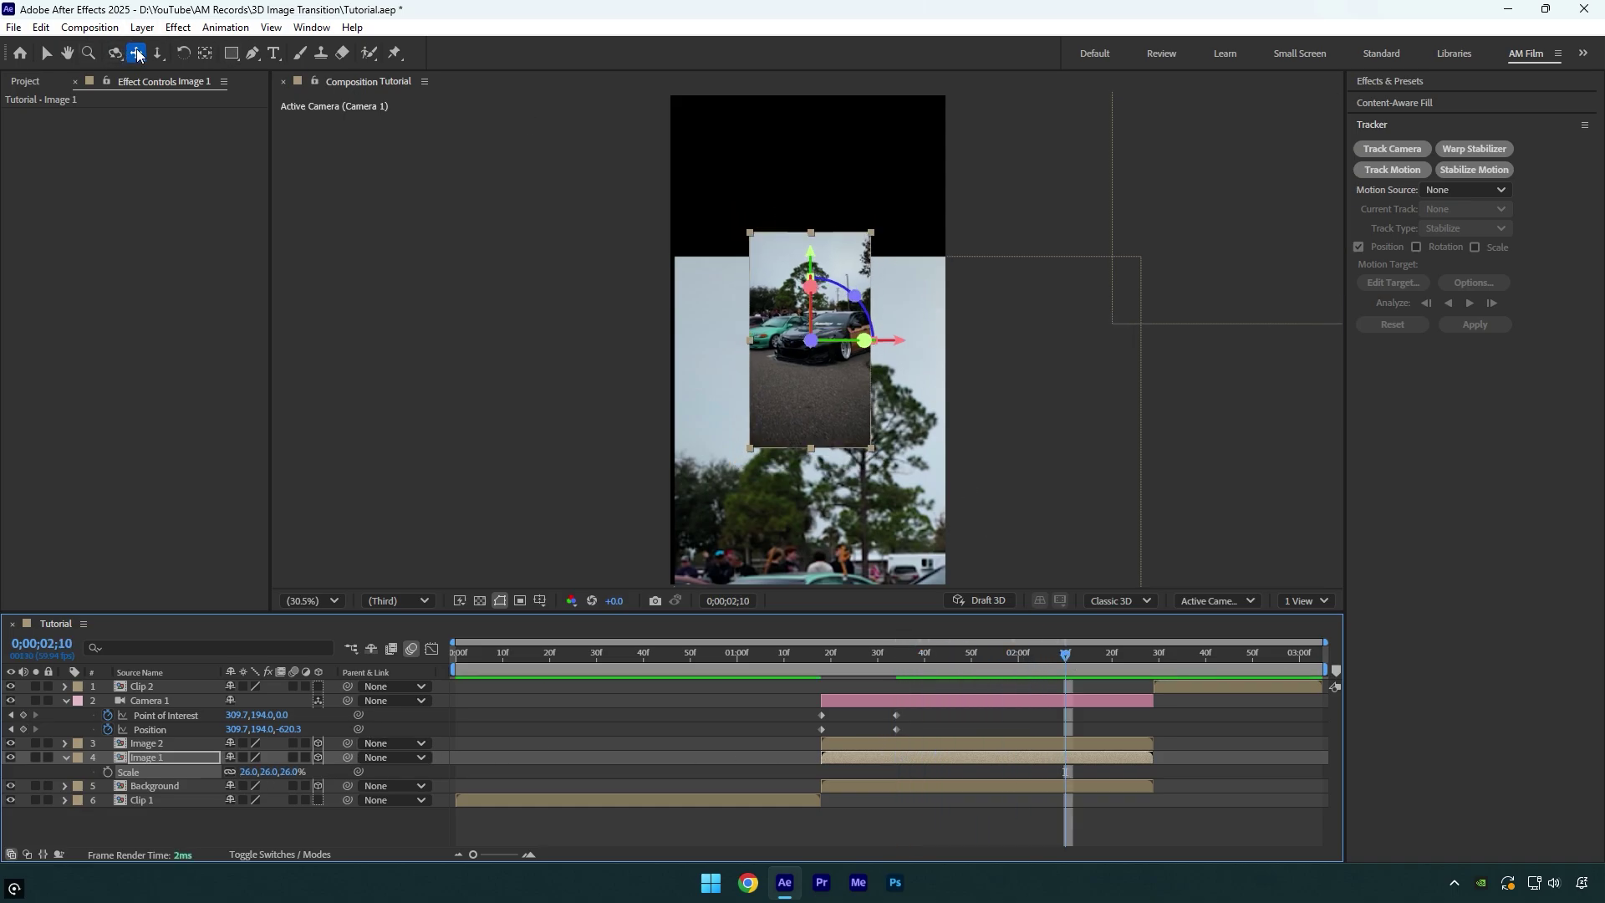
drag(928, 322, 550, 509)
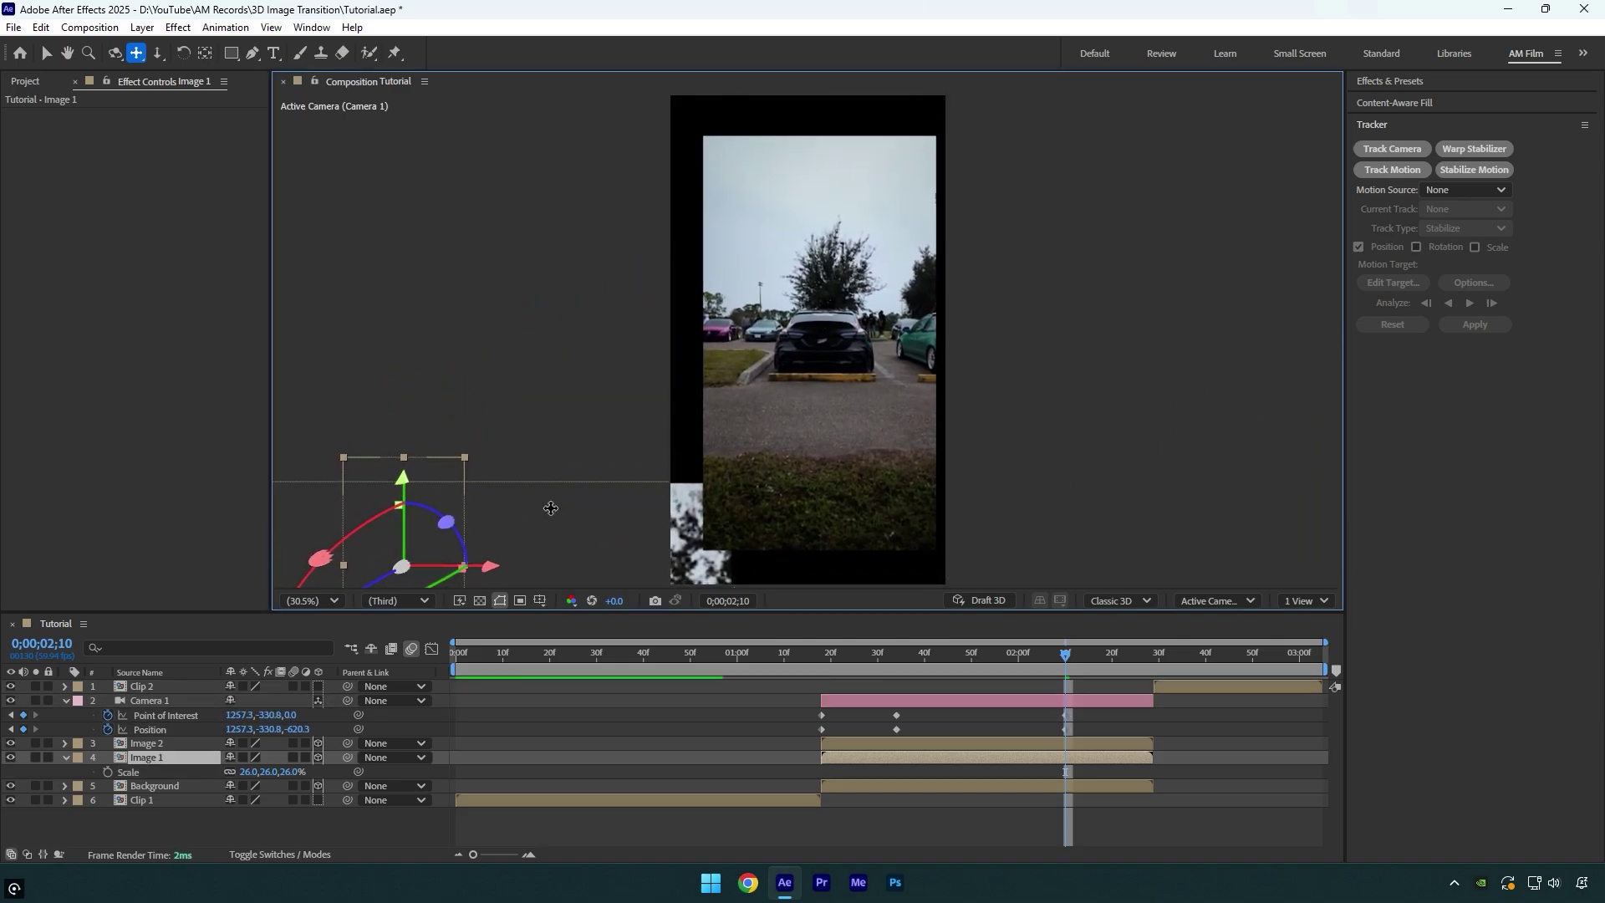
Dolly and pan Camera 1 so Image 2 fills the frame at 0;00;02;28
click(158, 743)
key(s)
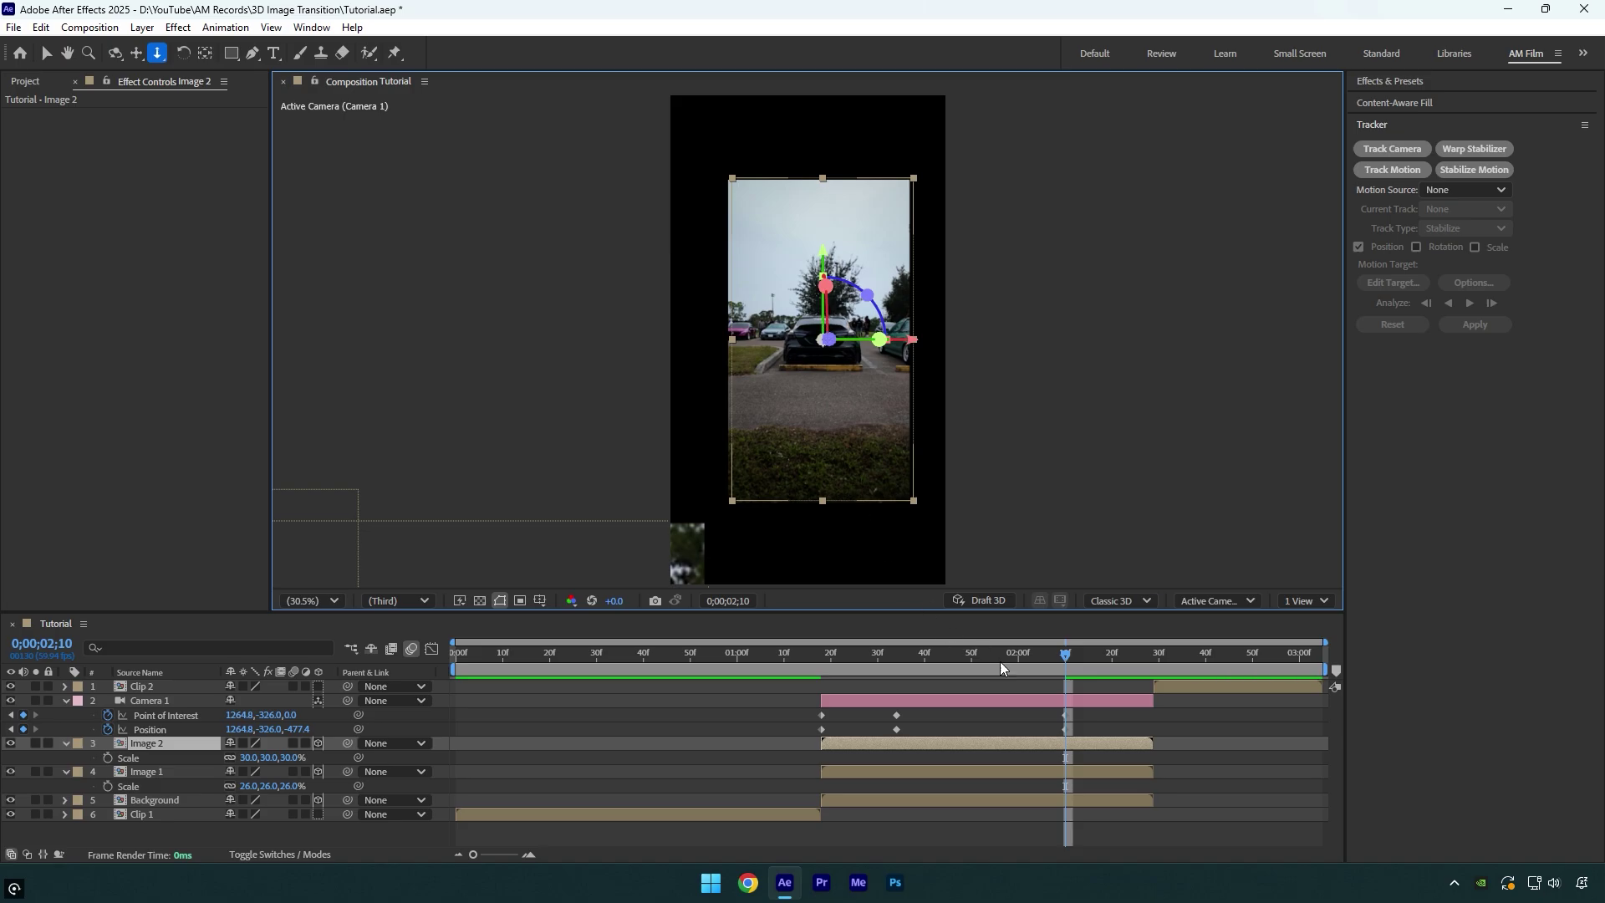
drag(1067, 658, 1150, 658)
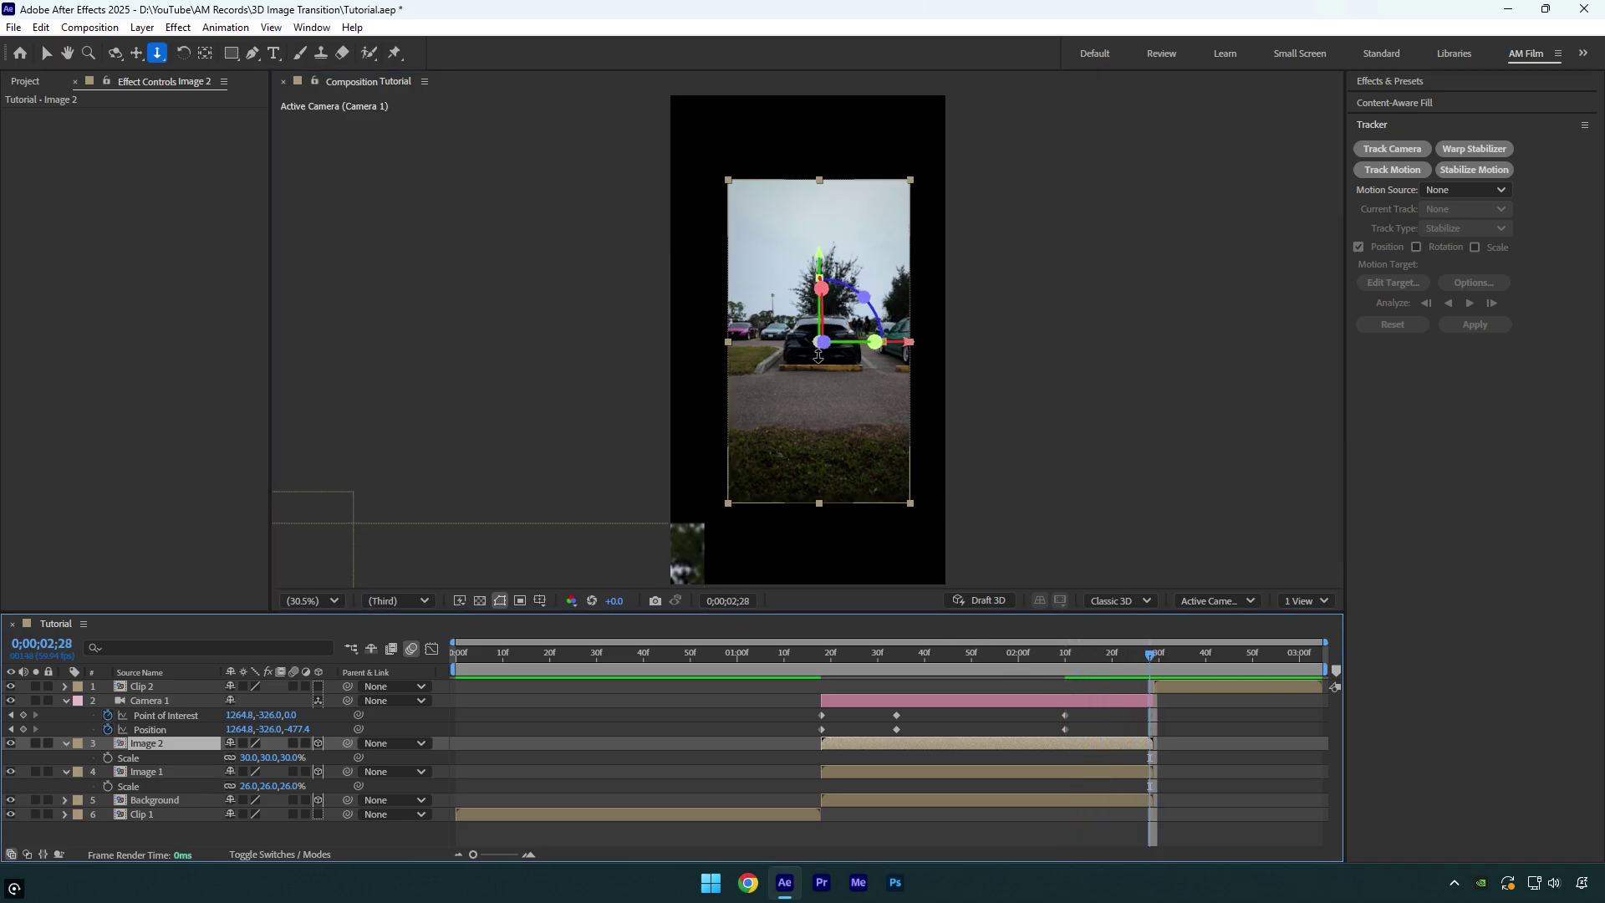
drag(818, 355, 825, 320)
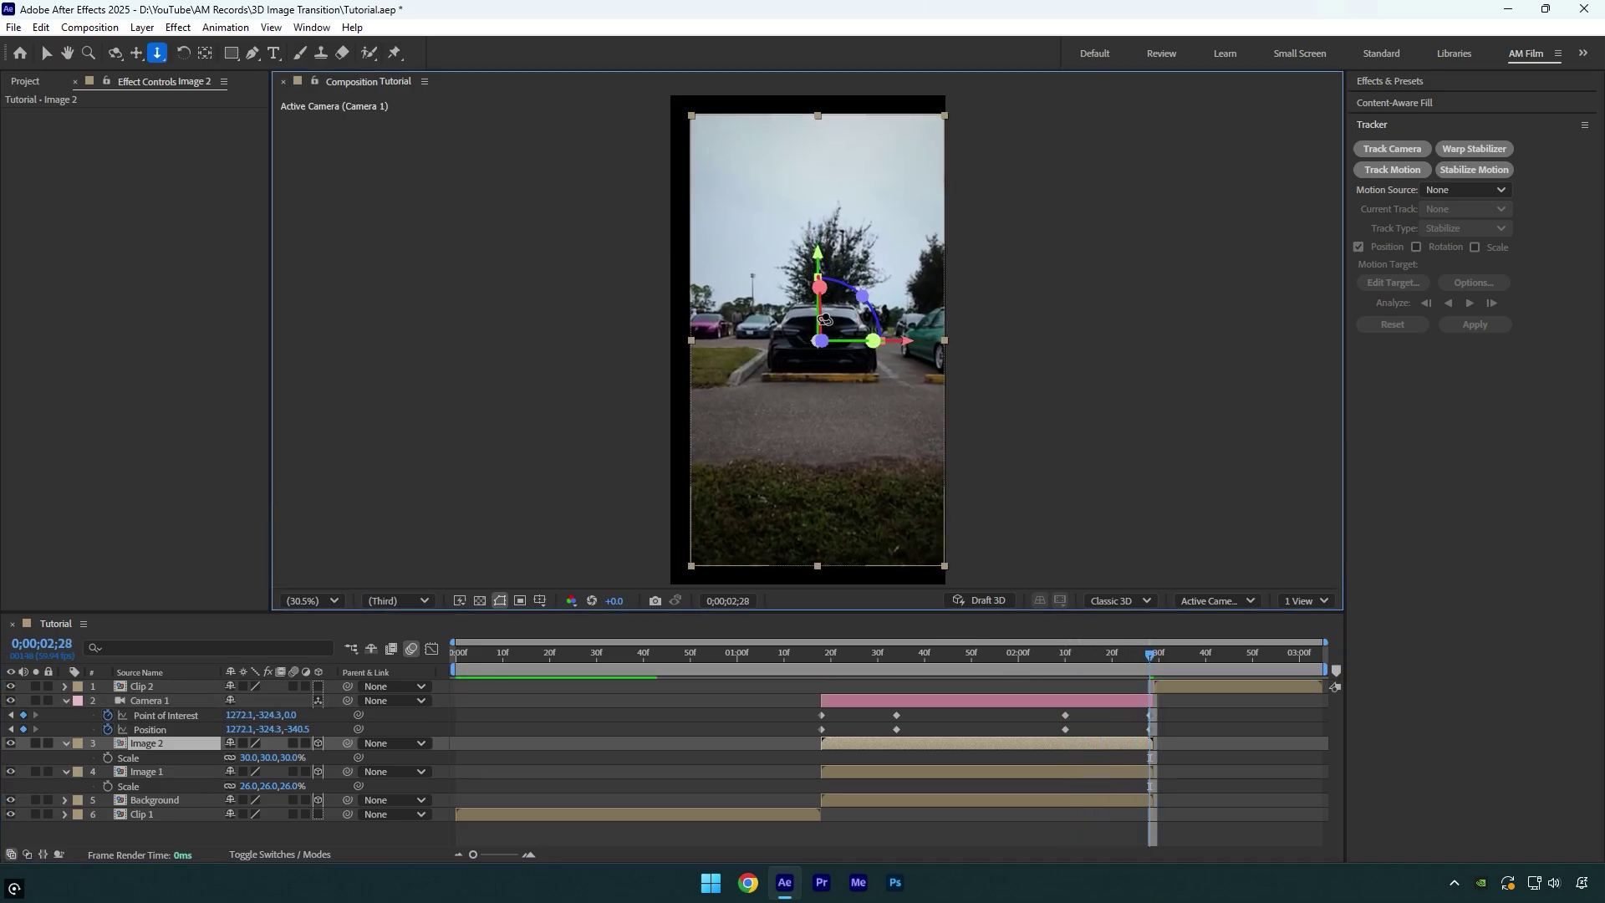
key(c)
key(c)
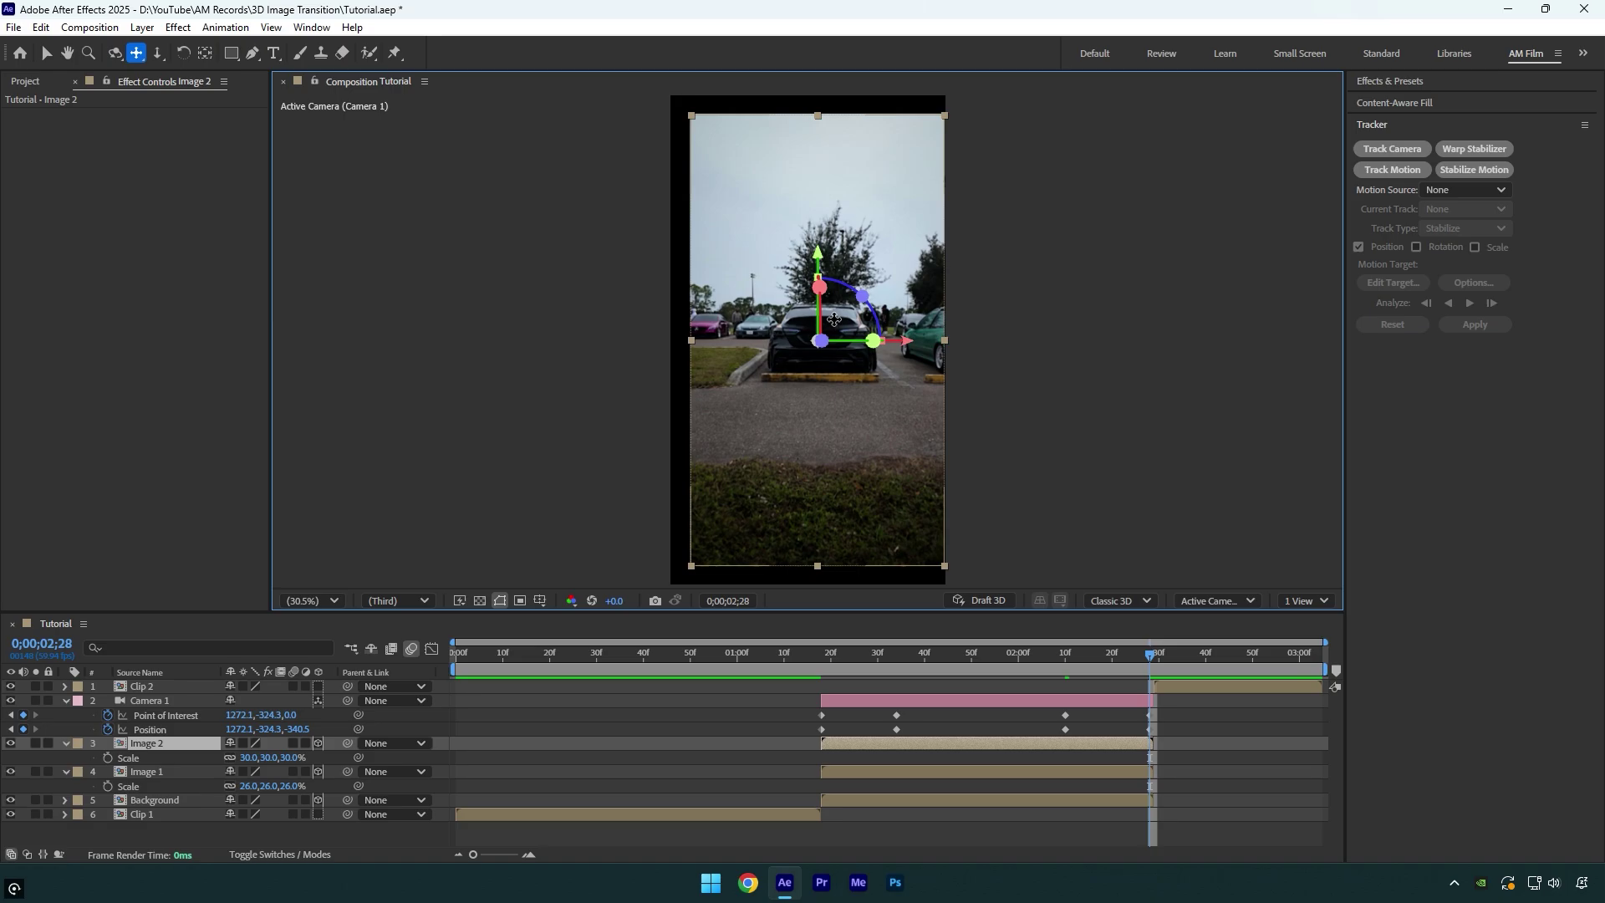
mouse_move(835, 319)
mouse_down()
mouse_move(807, 341)
mouse_move(812, 325)
mouse_up()
key(c)
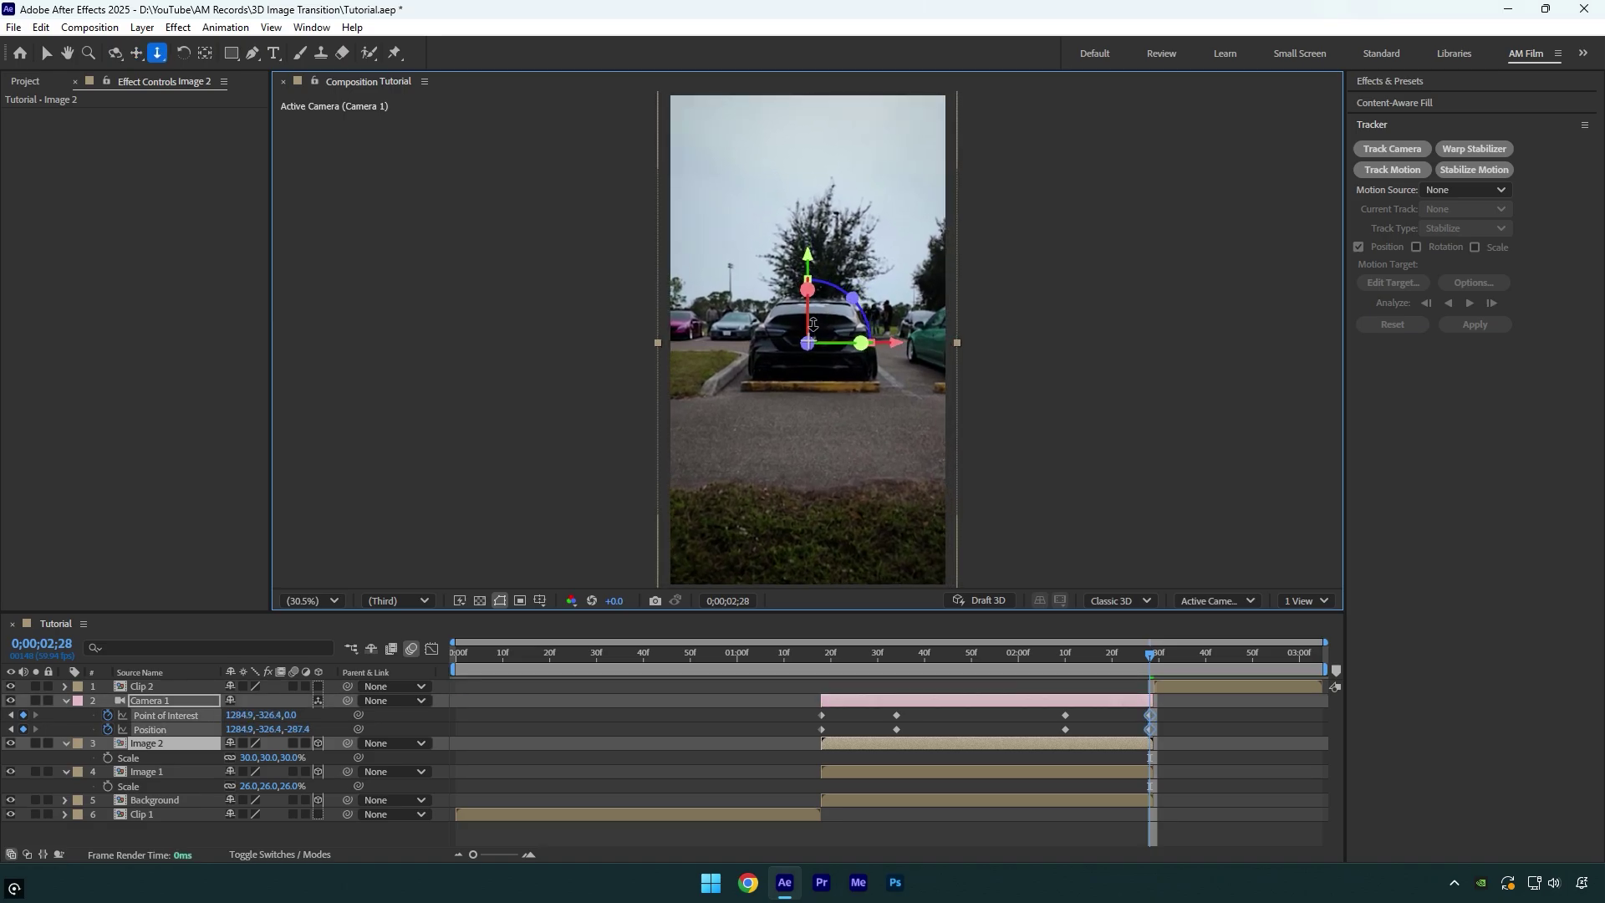
Deselect the keyframes, select Camera 1 and scrub back to 2;20 to check the move
key(F2)
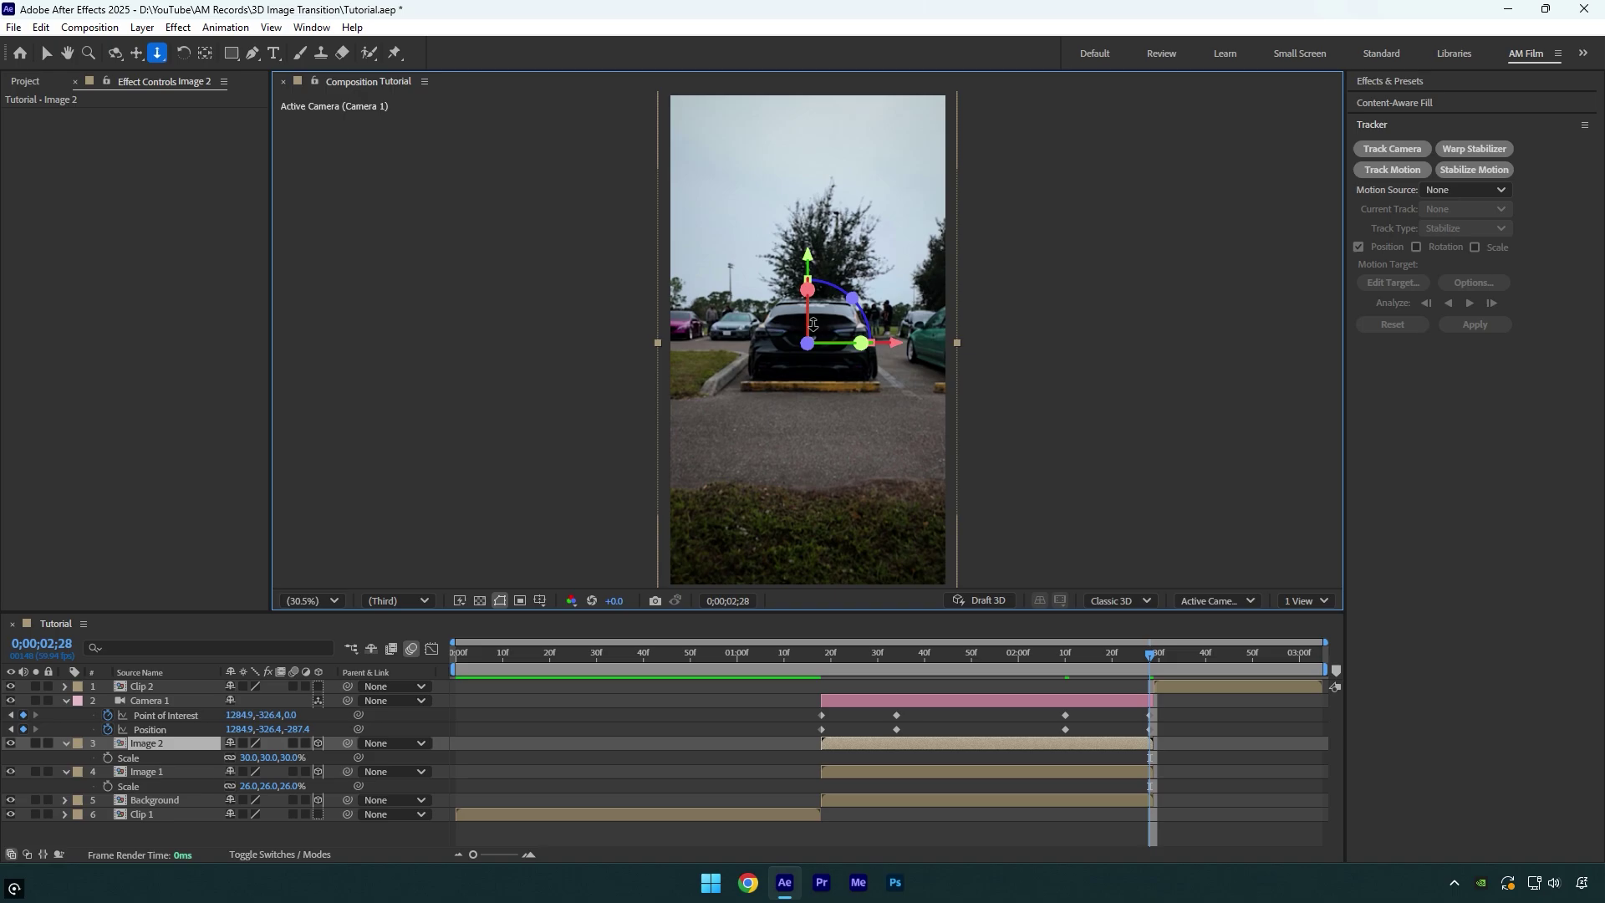
click(1154, 721)
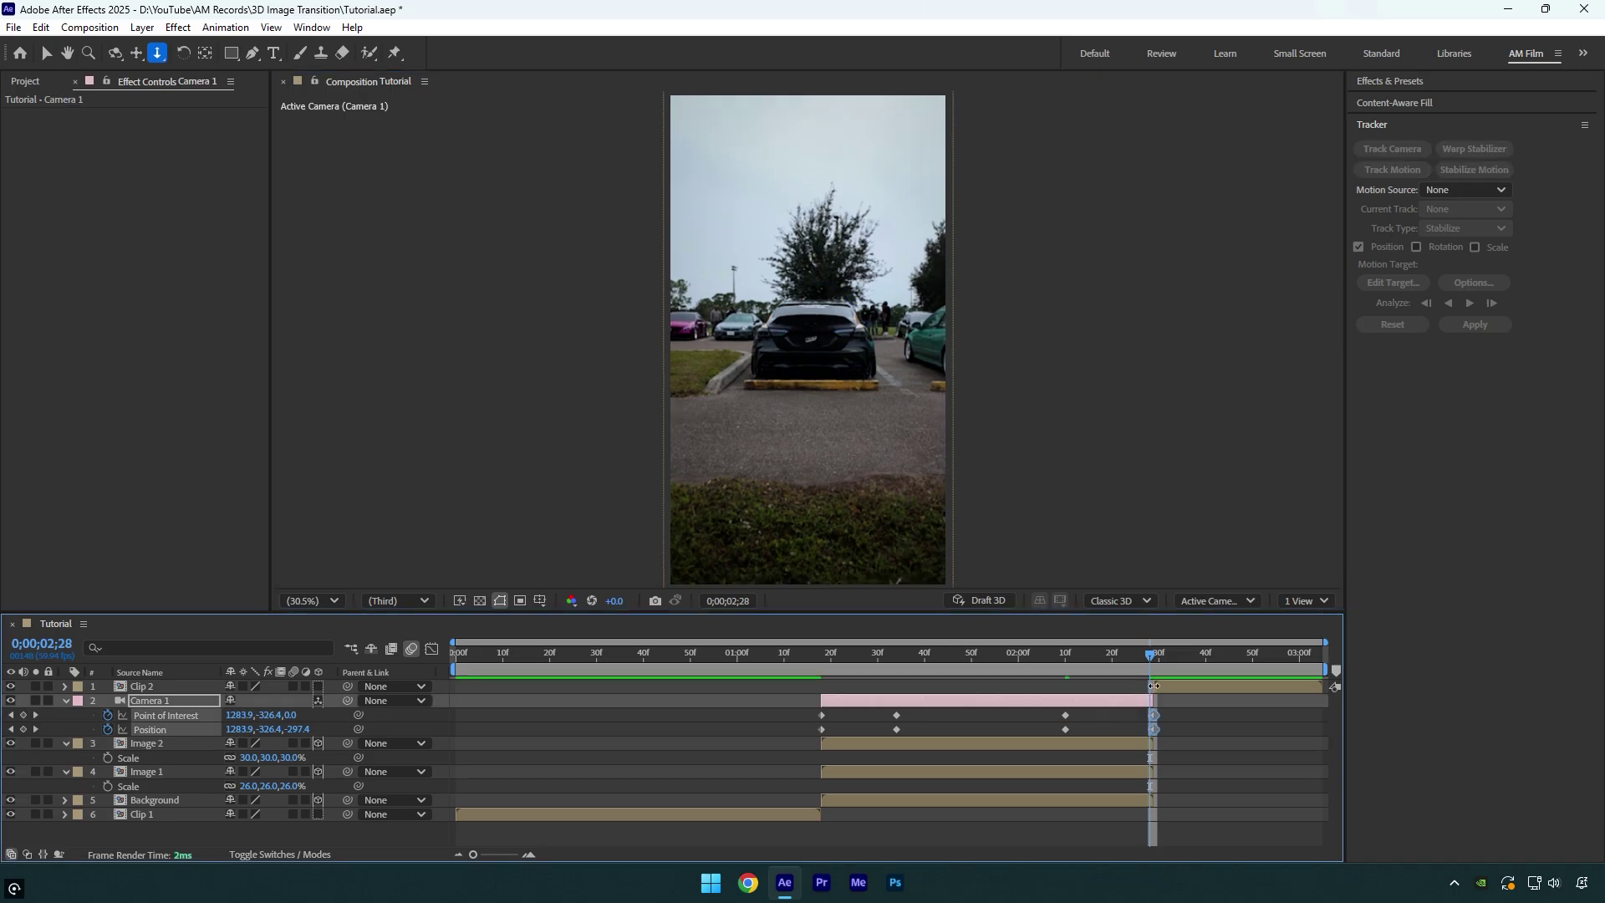
mouse_move(1151, 653)
mouse_down()
mouse_move(1137, 652)
mouse_move(1260, 648)
mouse_move(1112, 652)
mouse_up()
drag(1186, 711, 770, 744)
Apply Easy Ease to all eight Camera 1 keyframes and show their speed graph
key(F9)
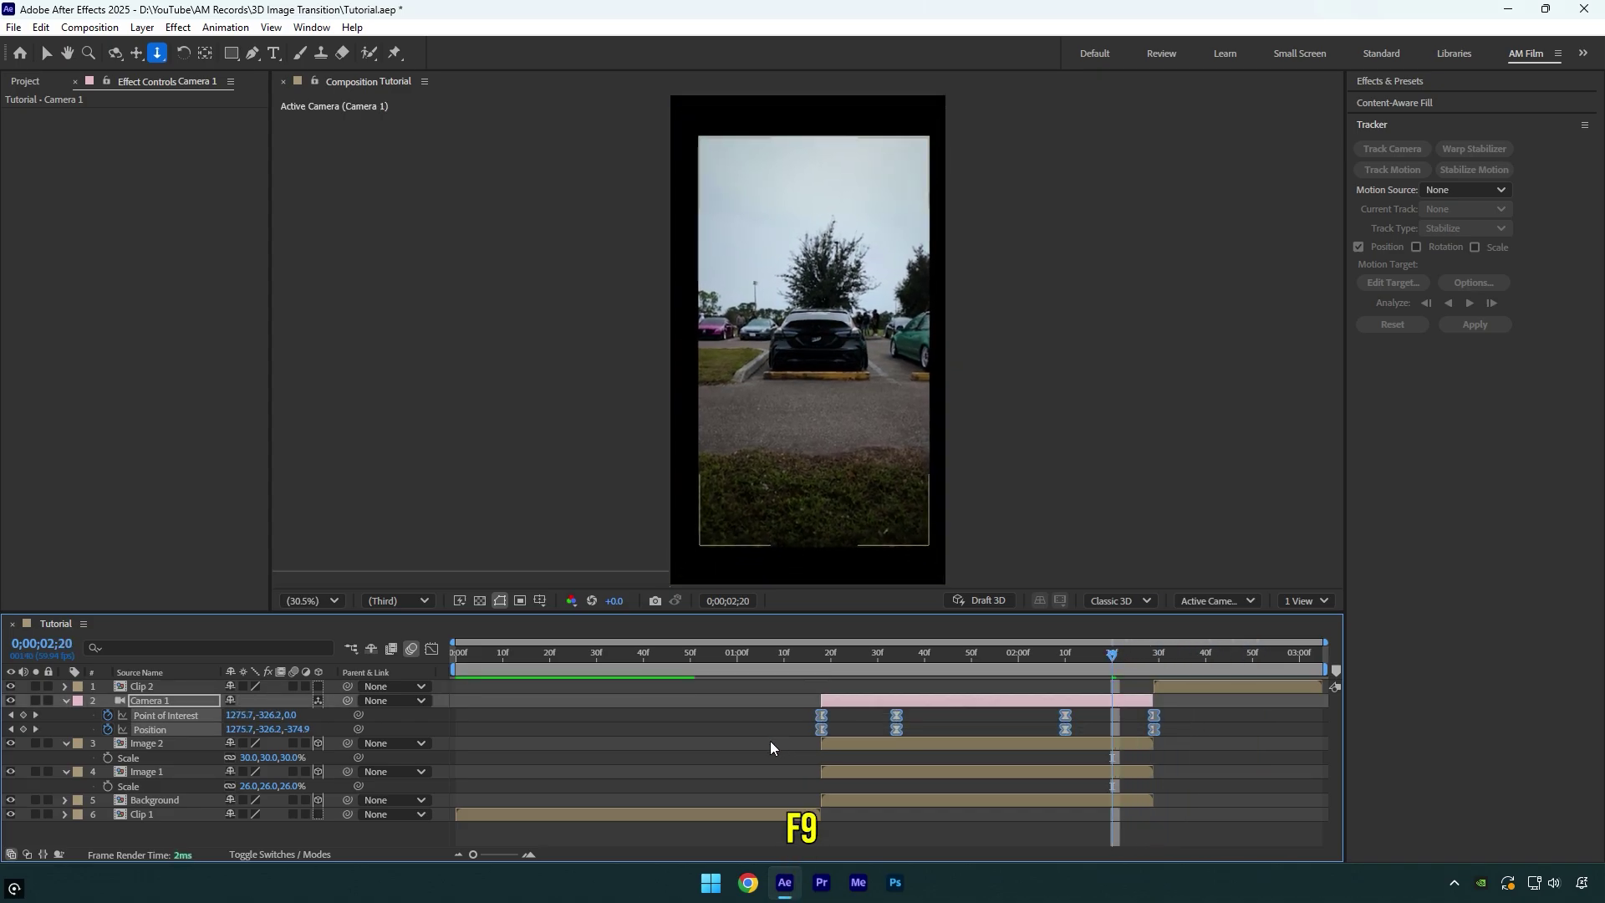
click(431, 649)
right_click(600, 744)
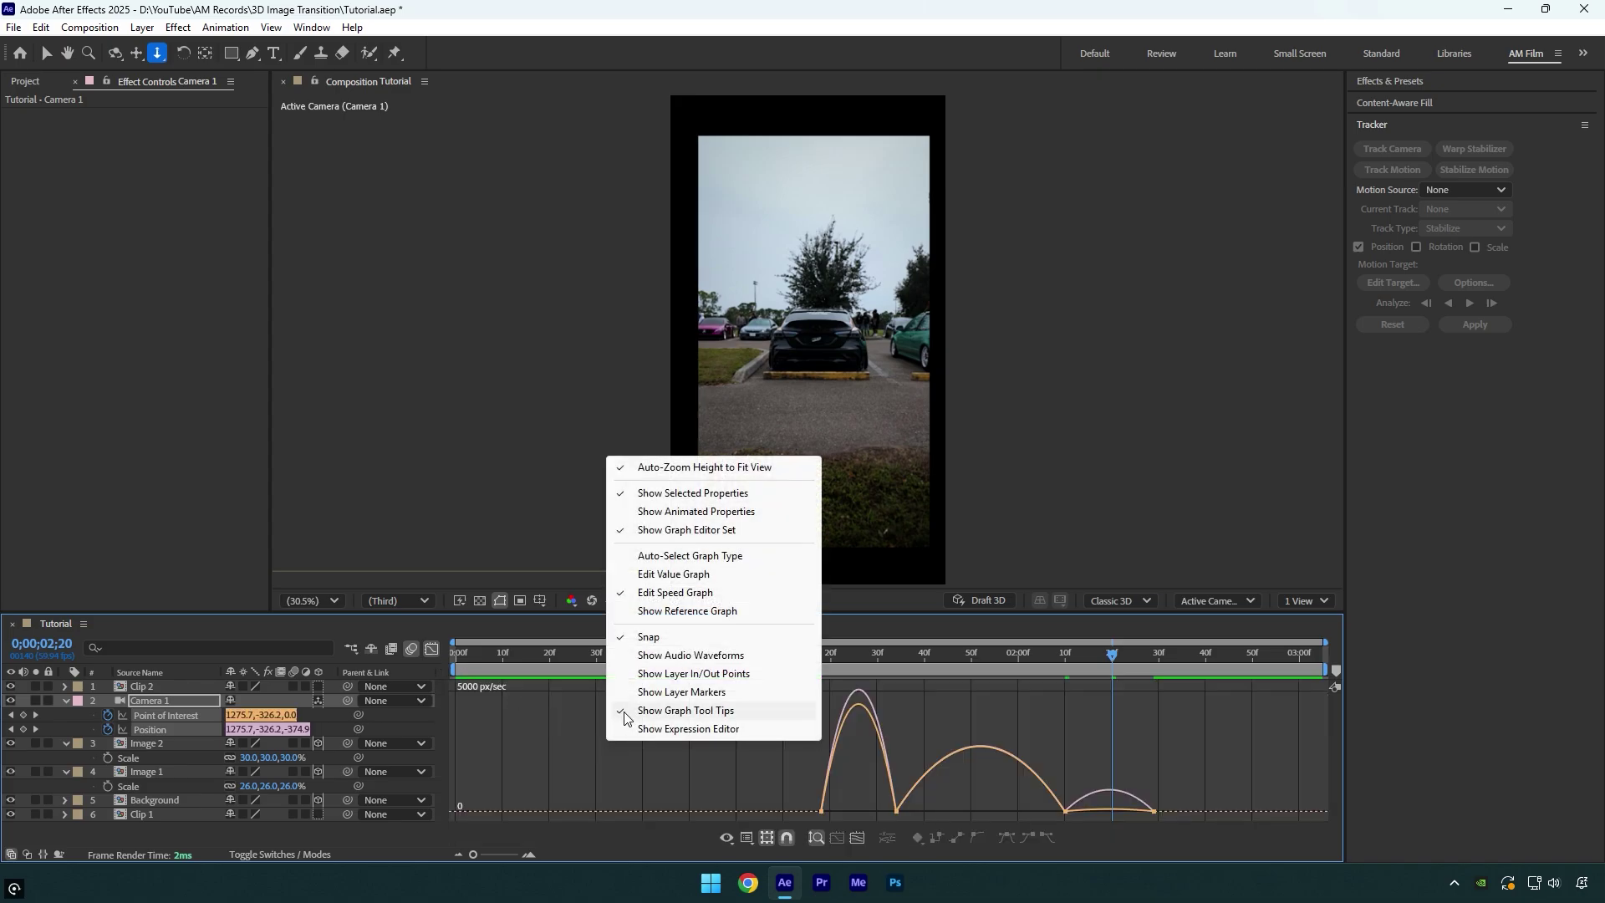
click(659, 602)
Reshape the speed curve to spike out of the first keyframe and into the last, then preview
mouse_move(847, 809)
mouse_down()
mouse_move(821, 810)
mouse_move(875, 795)
mouse_up()
click(897, 804)
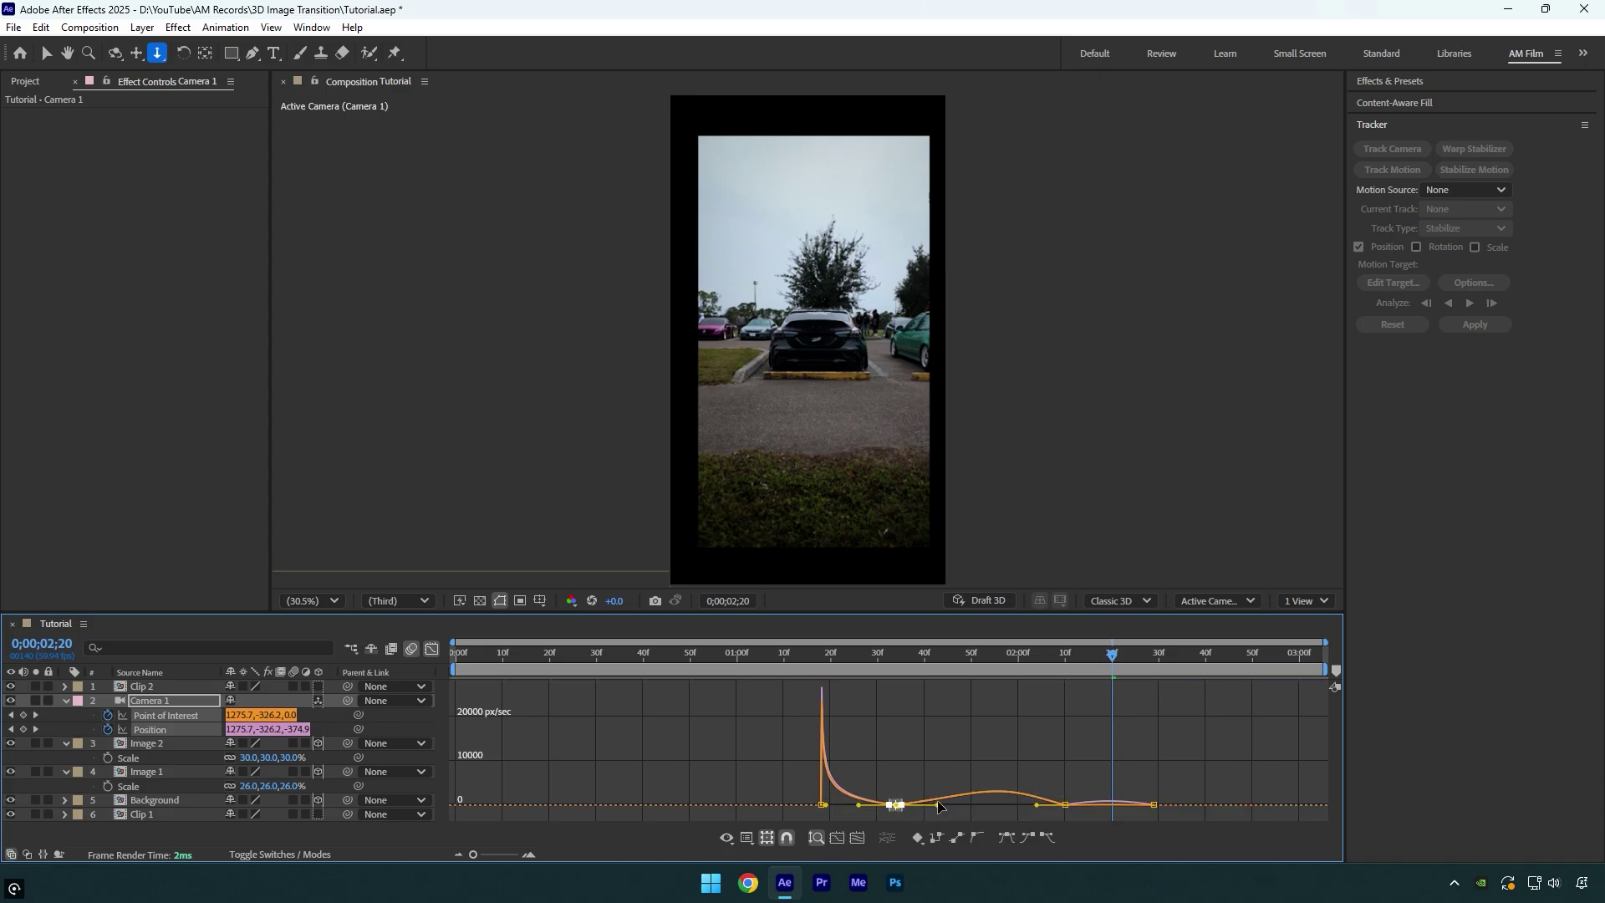
click(1066, 804)
drag(1109, 805, 1154, 805)
drag(1121, 660, 773, 666)
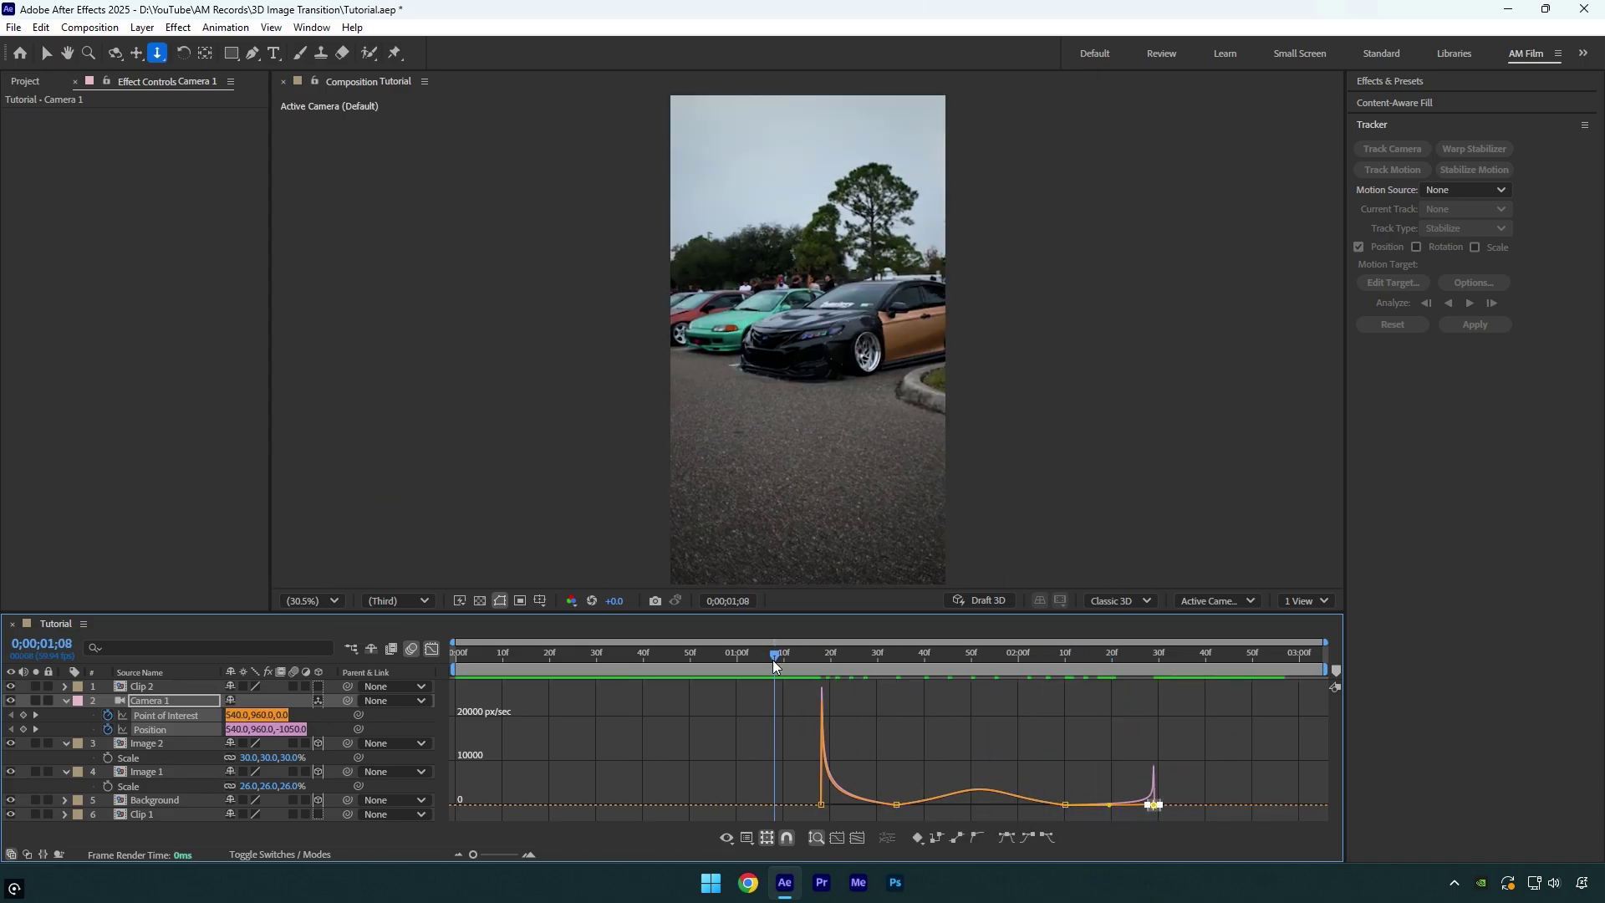
key(v)
key(space)
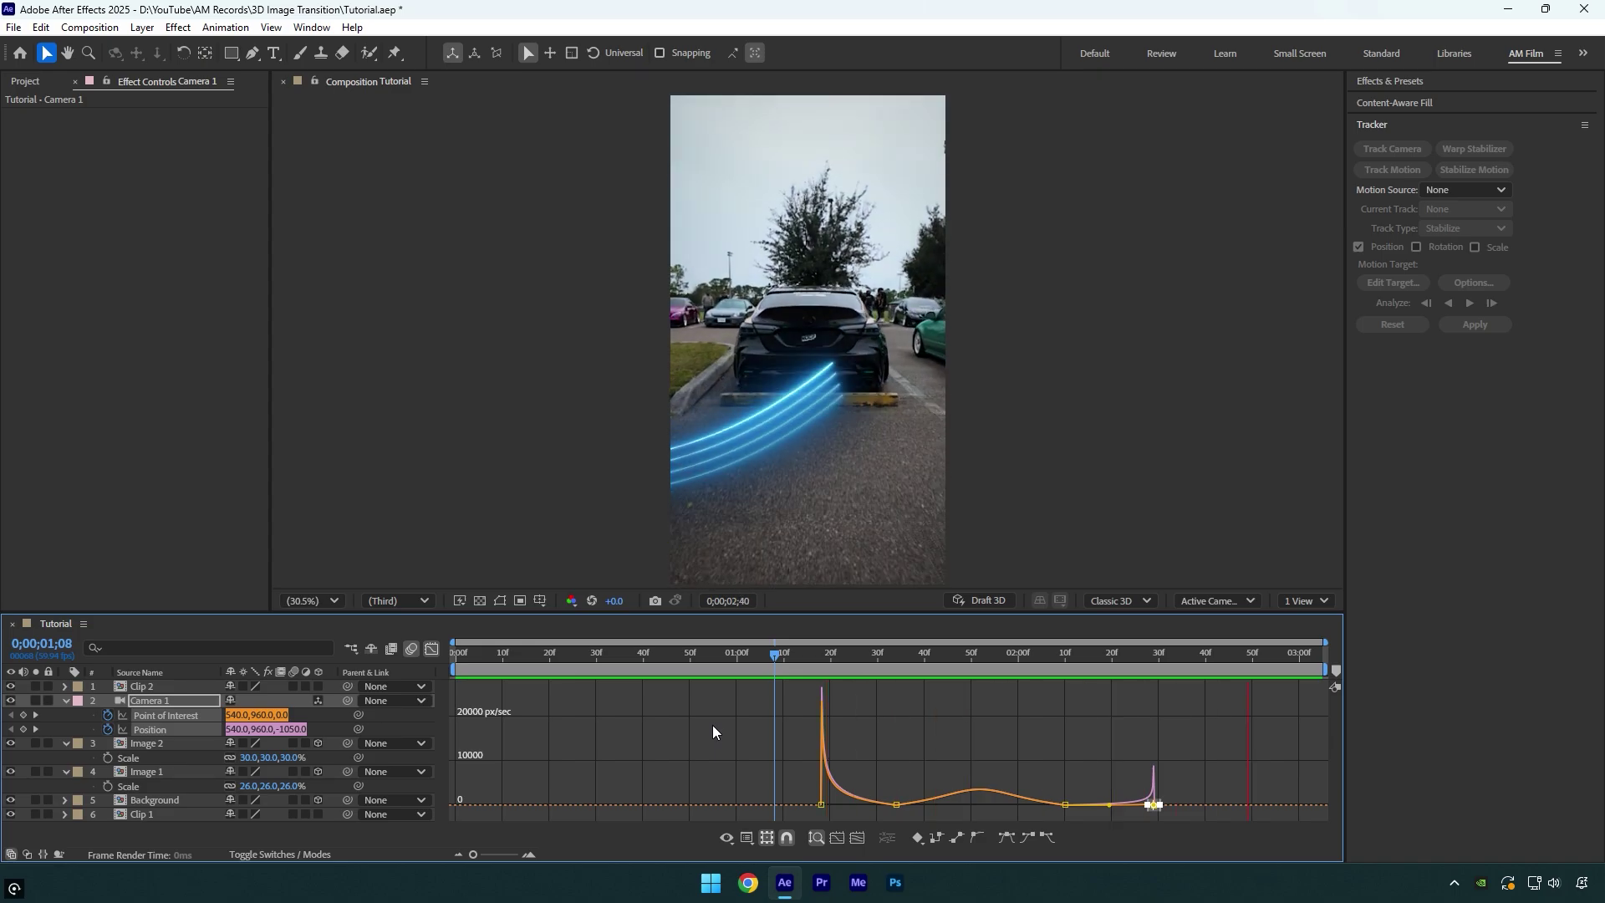
Apply Motion Tile to the Background layer at 1;26 with output width and height 200
click(432, 649)
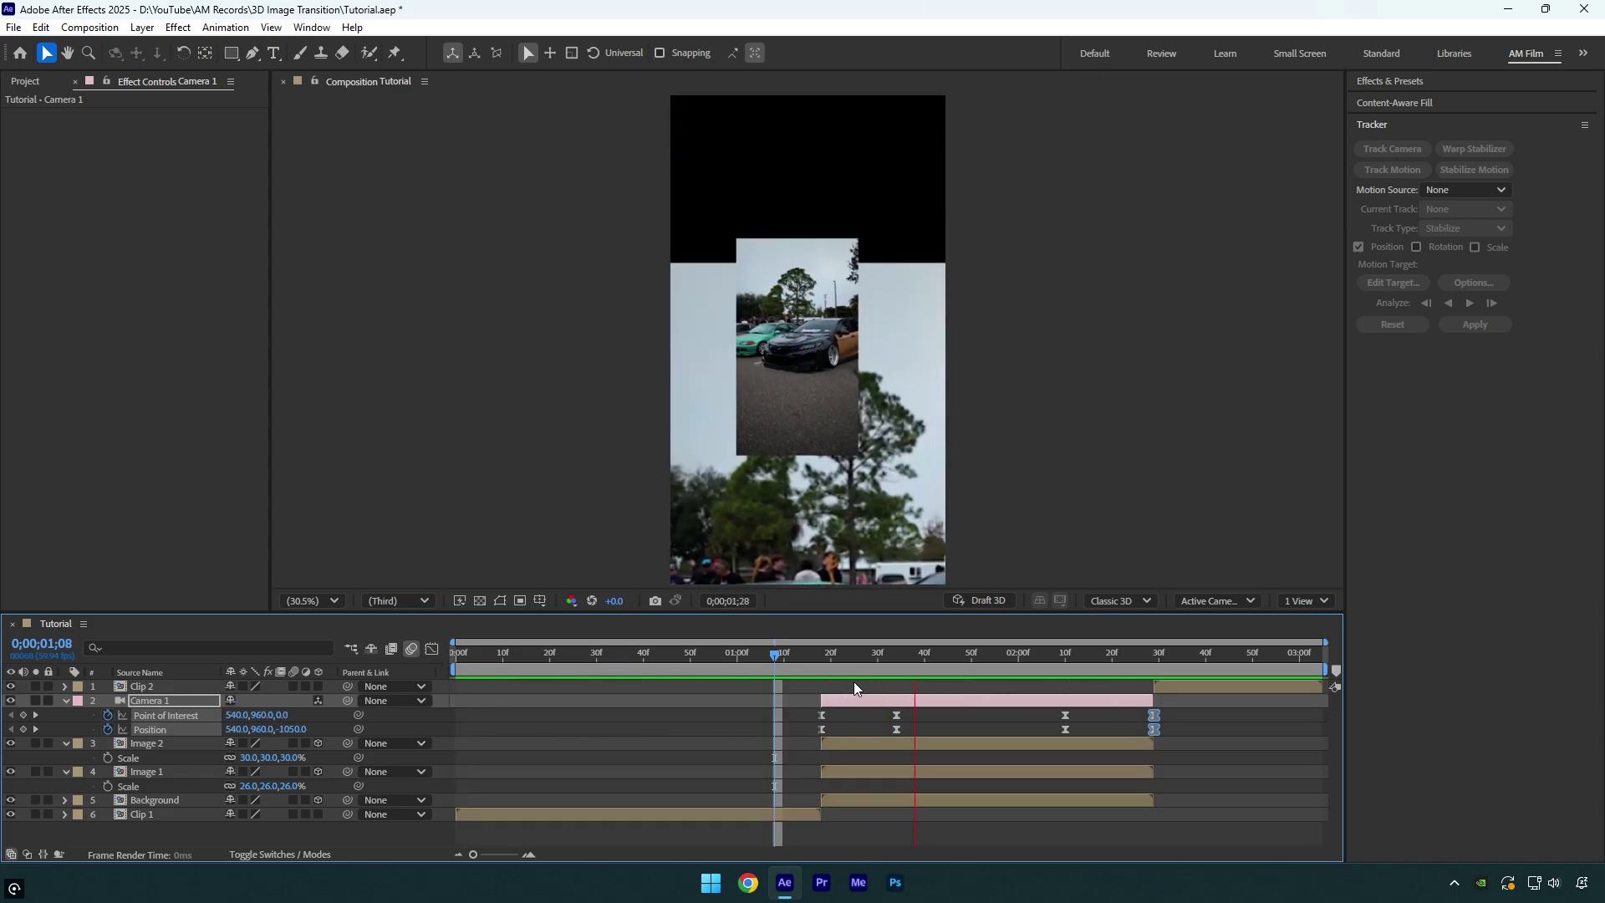
click(859, 668)
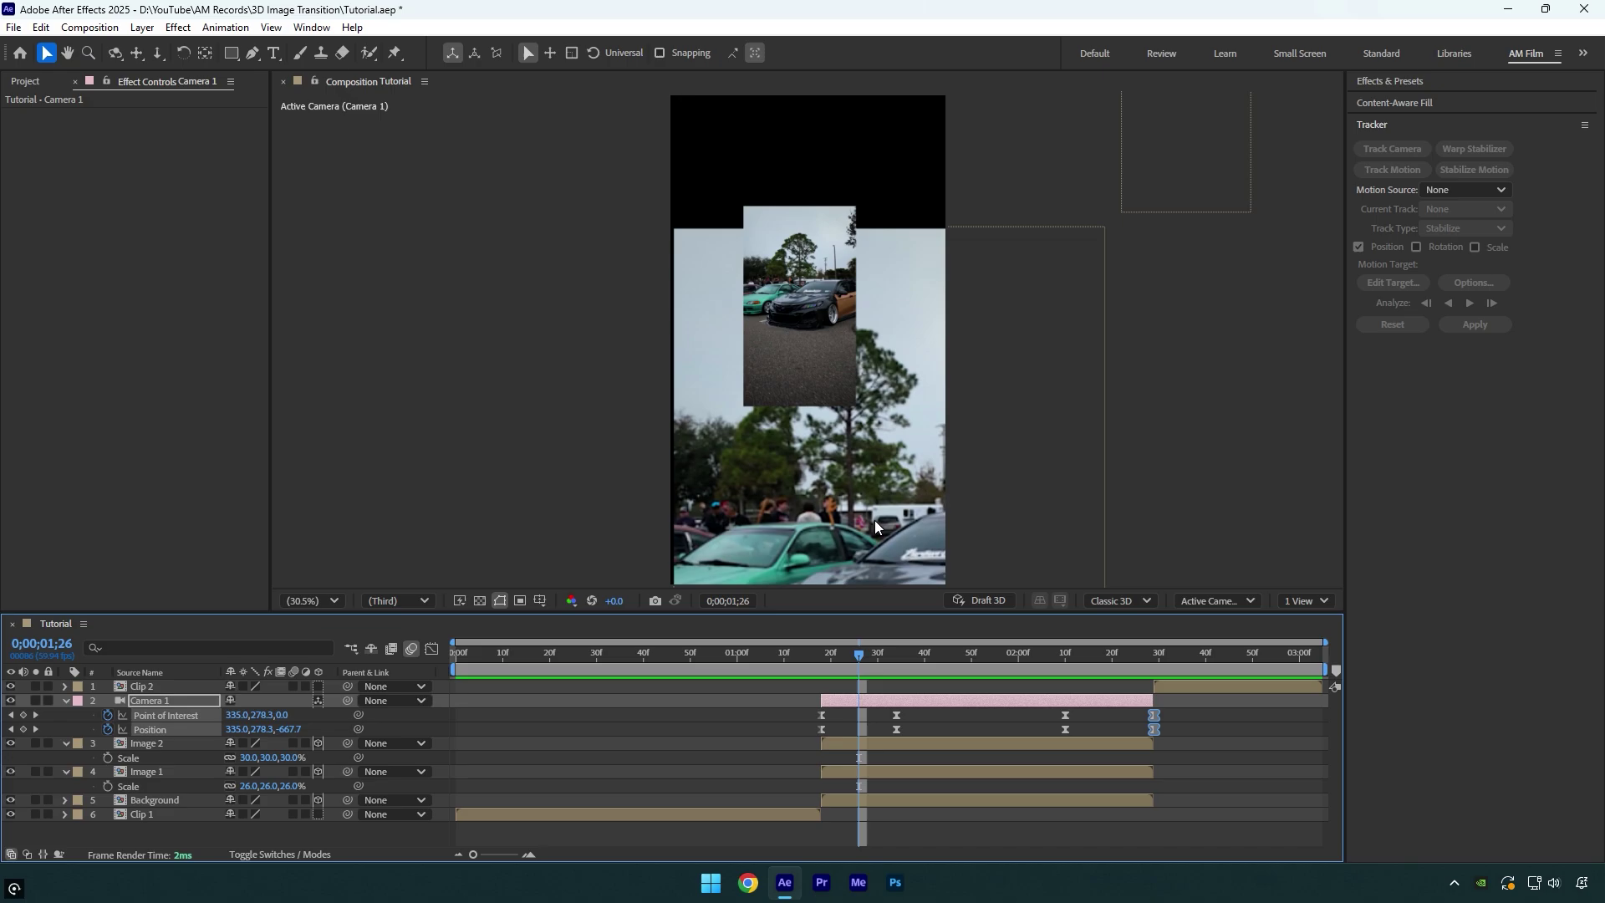
click(865, 800)
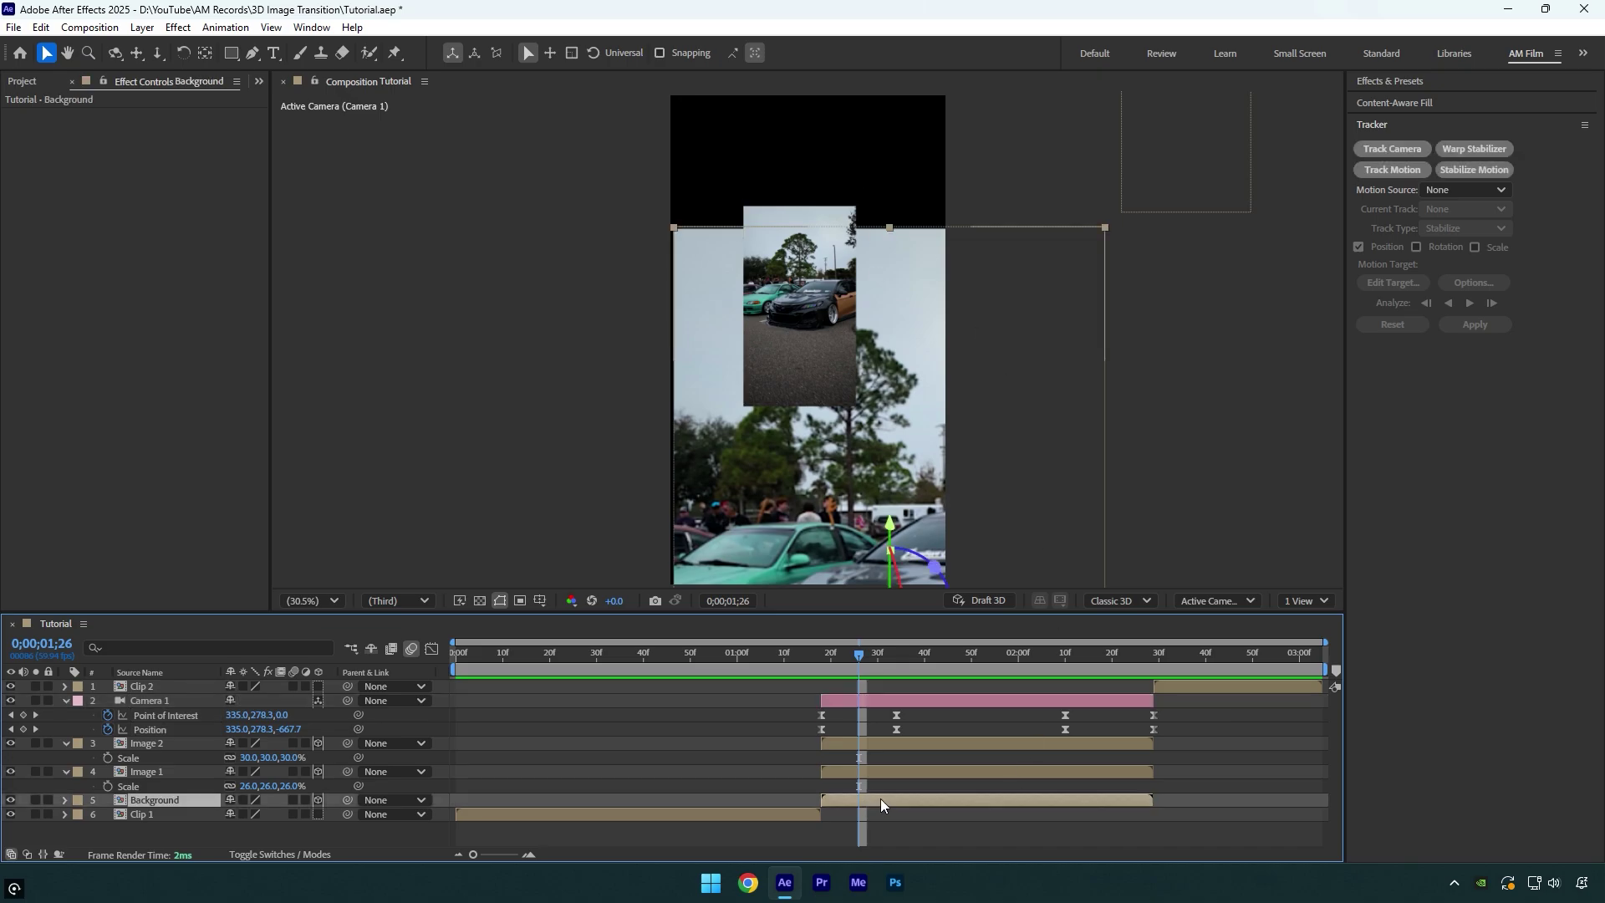
key(ctrl+space)
text(motion)
key(Return)
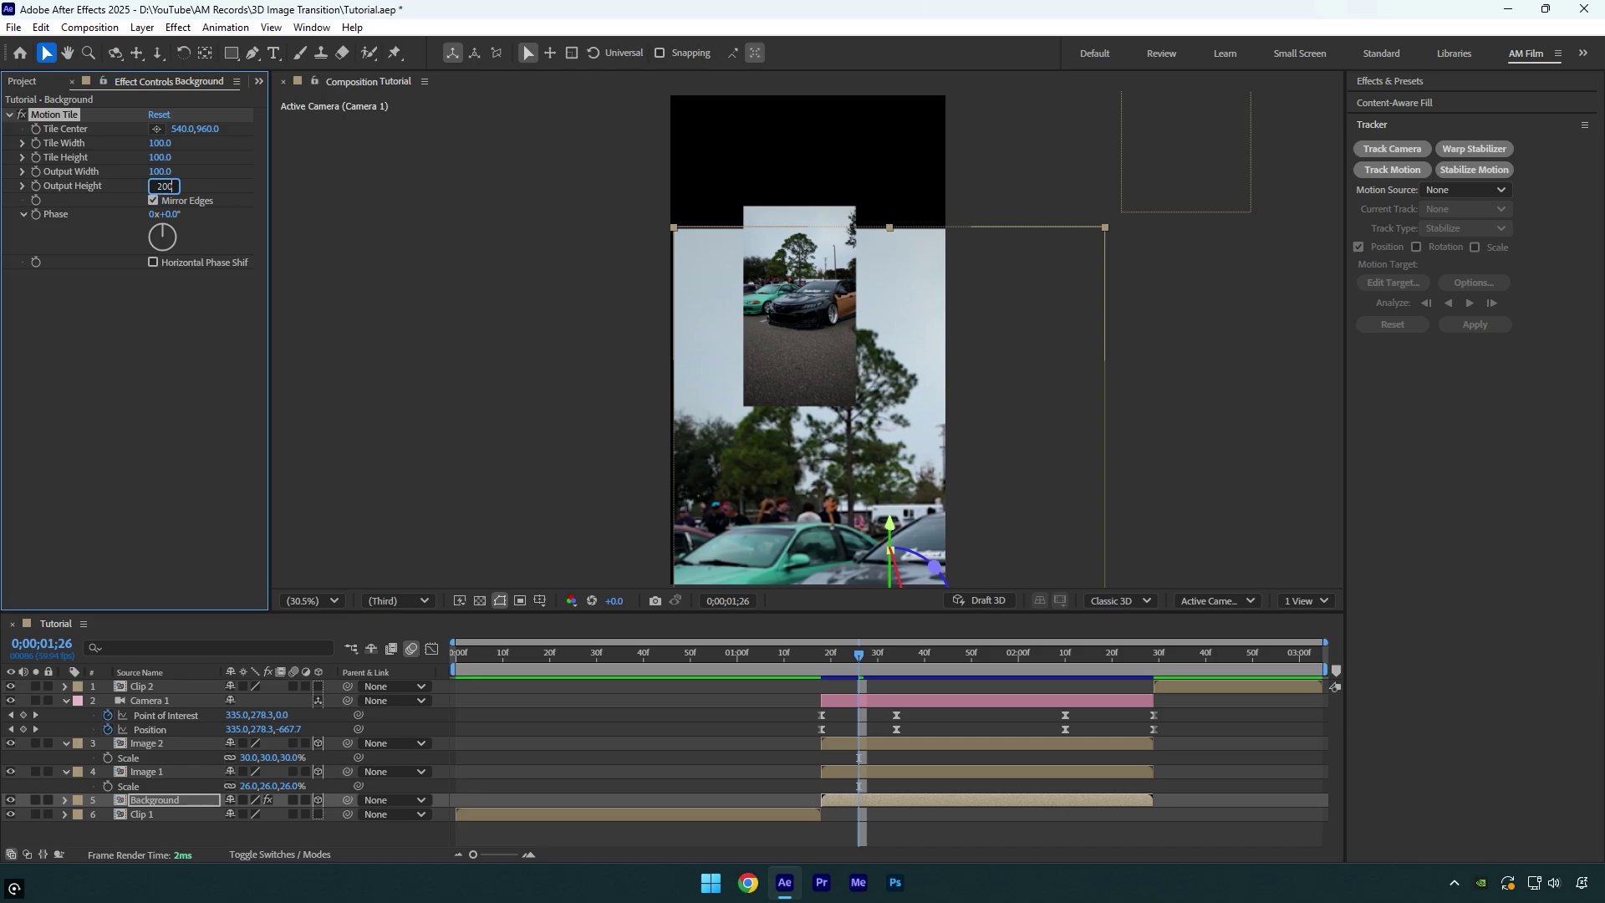
text(200)
key(Return)
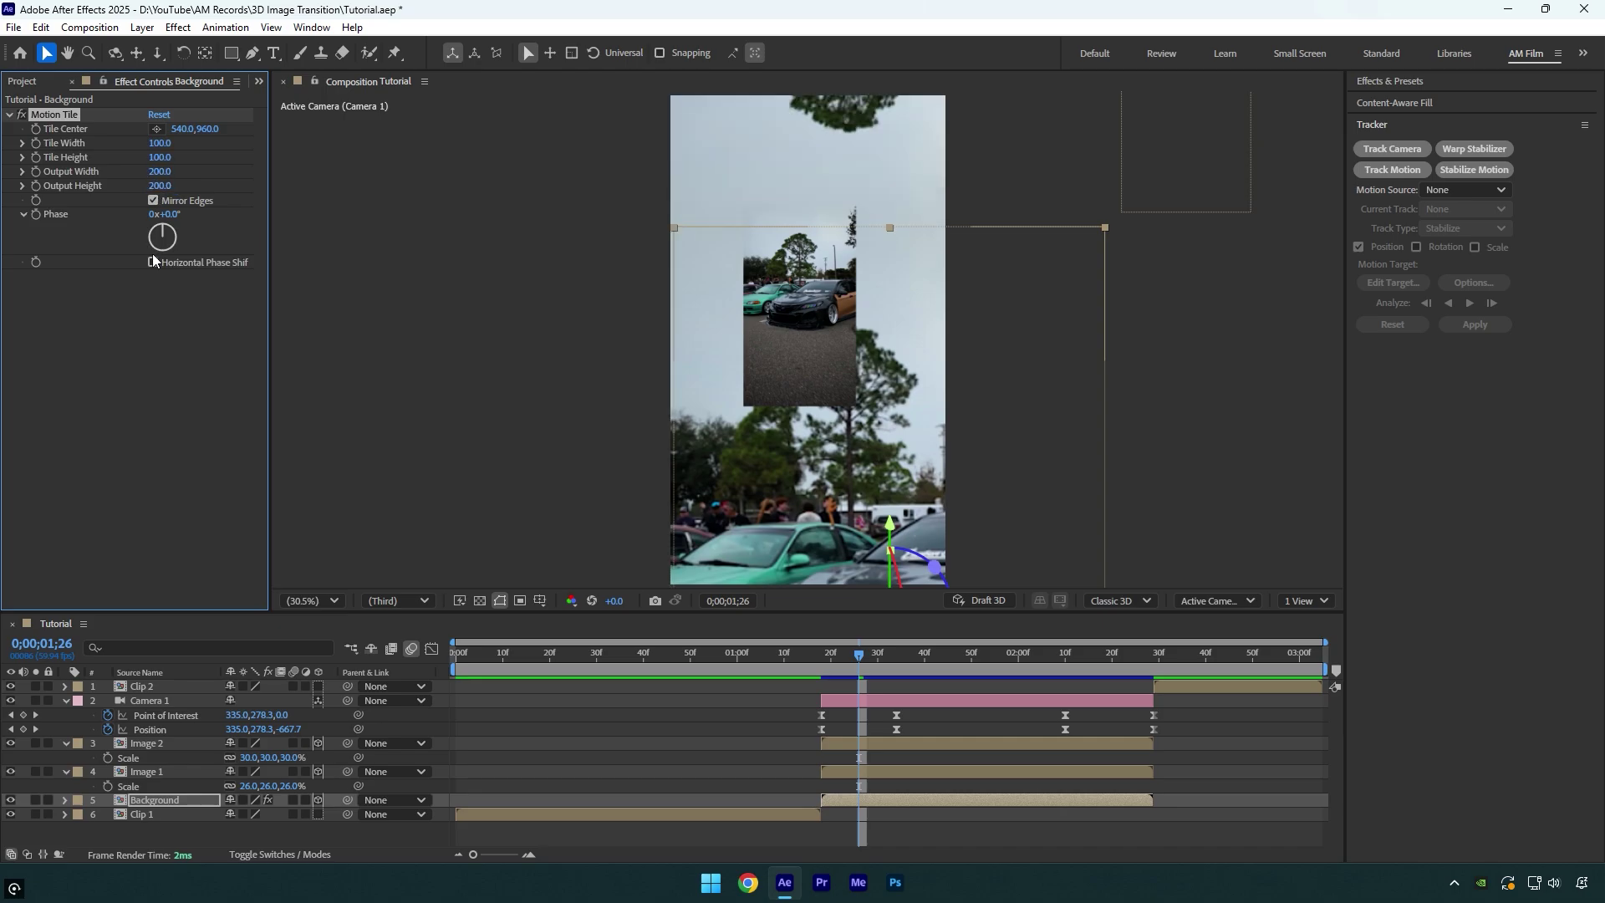
Add Gaussian Blur to Background and raise Blurriness to about 28.6
drag(864, 662, 823, 656)
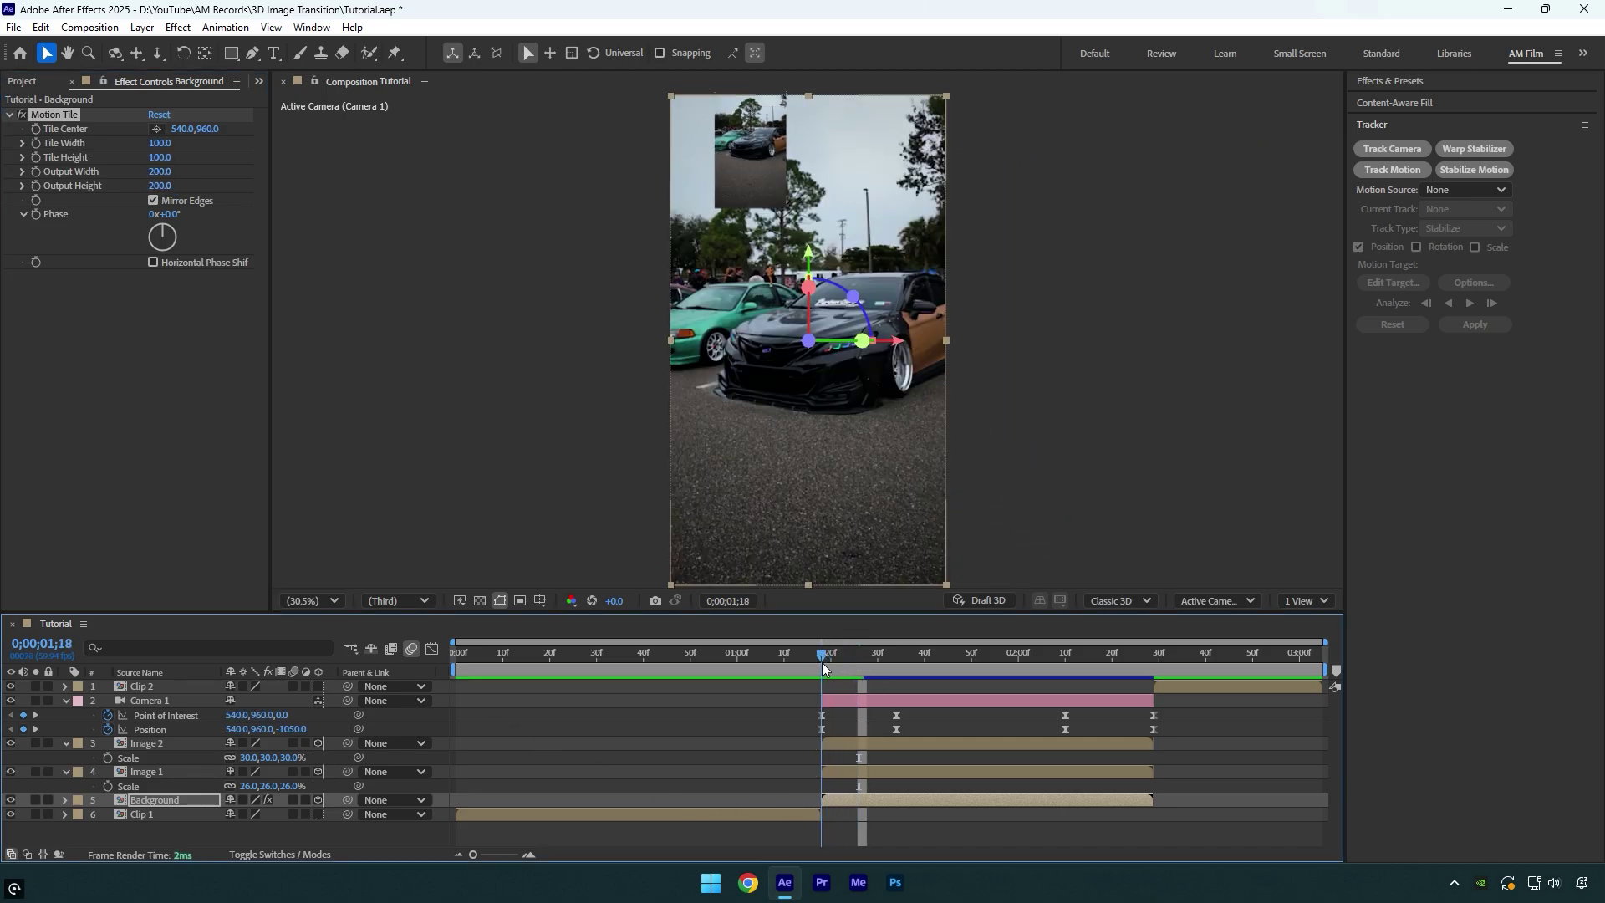
key(ctrl+space)
text(gau)
click(778, 455)
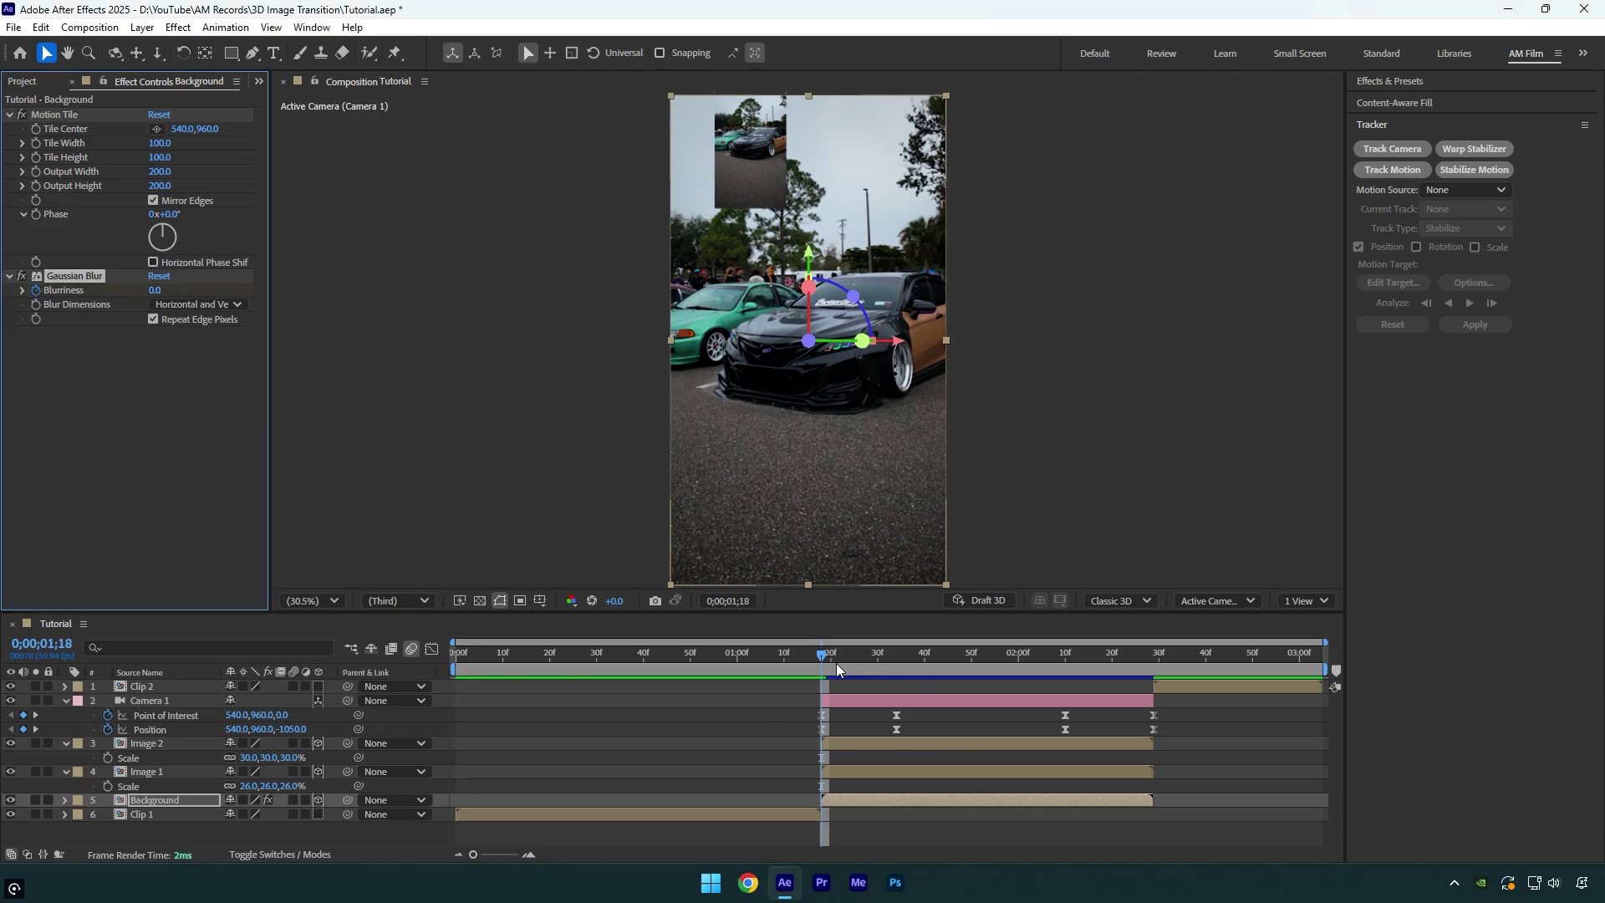
drag(836, 664, 878, 654)
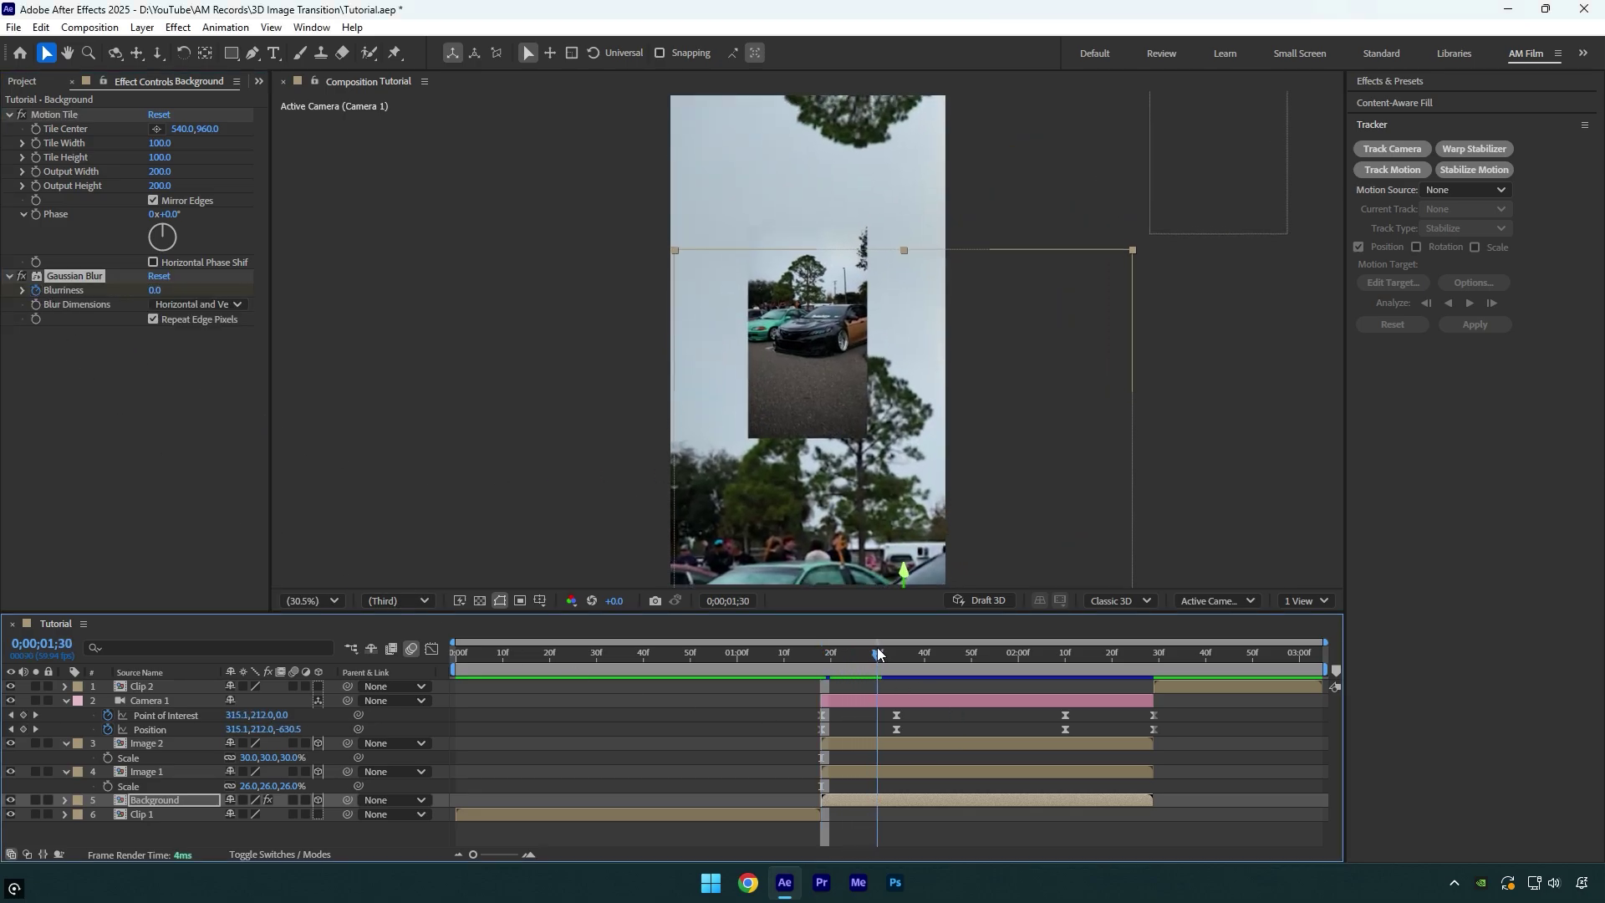
drag(156, 290, 363, 288)
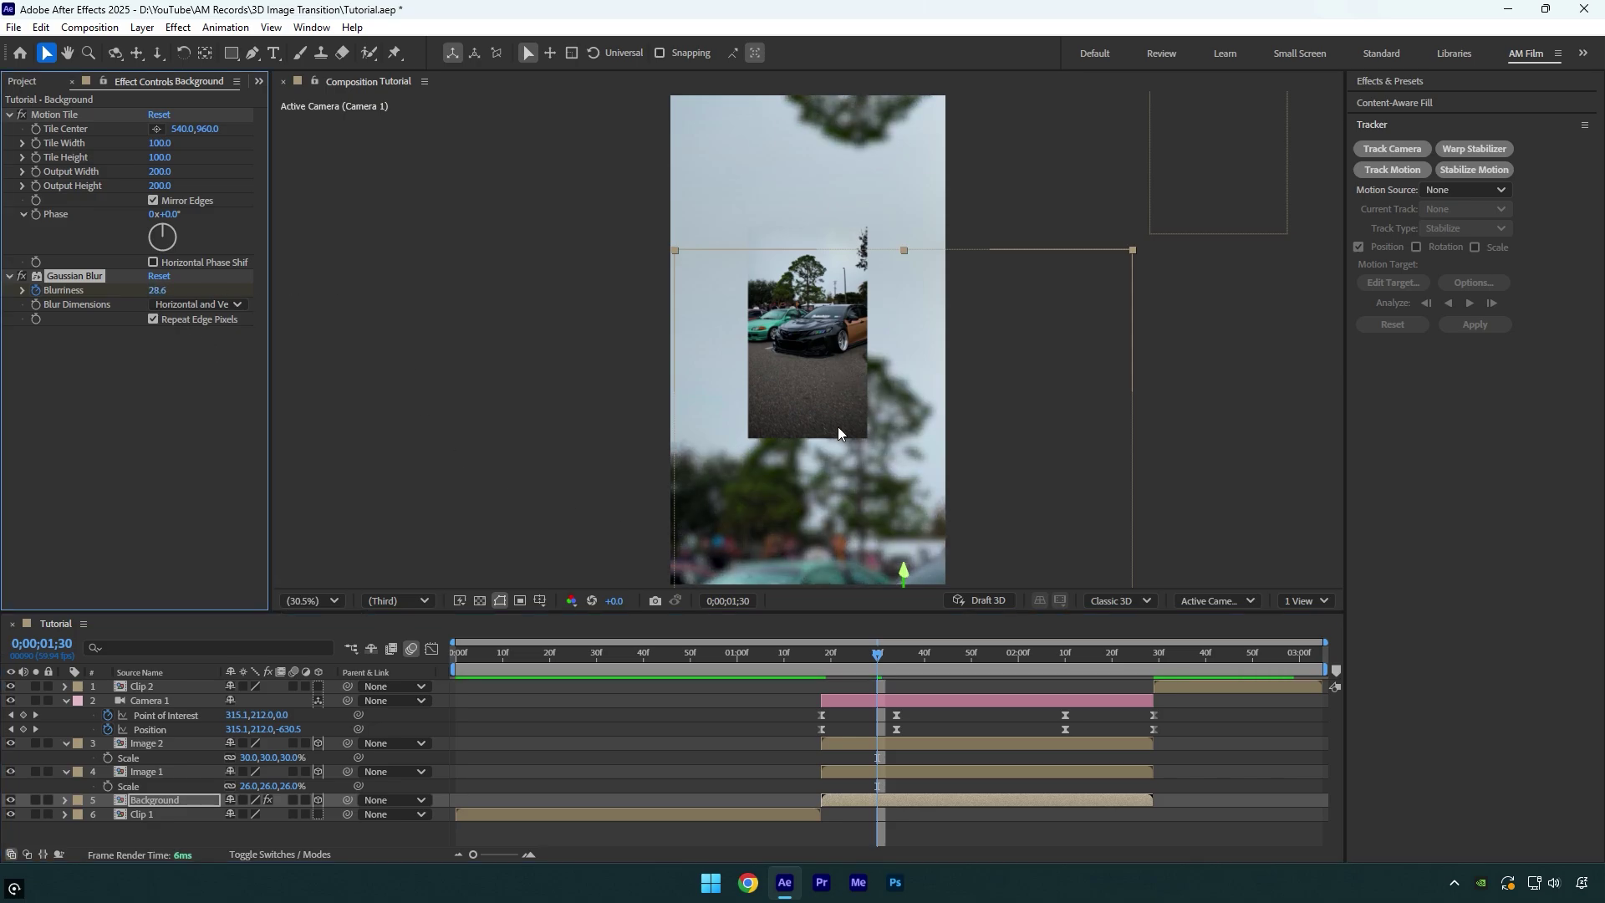
Select the Background, Image 1 and Image 2 layers and check the blurred backdrop at 1;31
drag(883, 669, 824, 669)
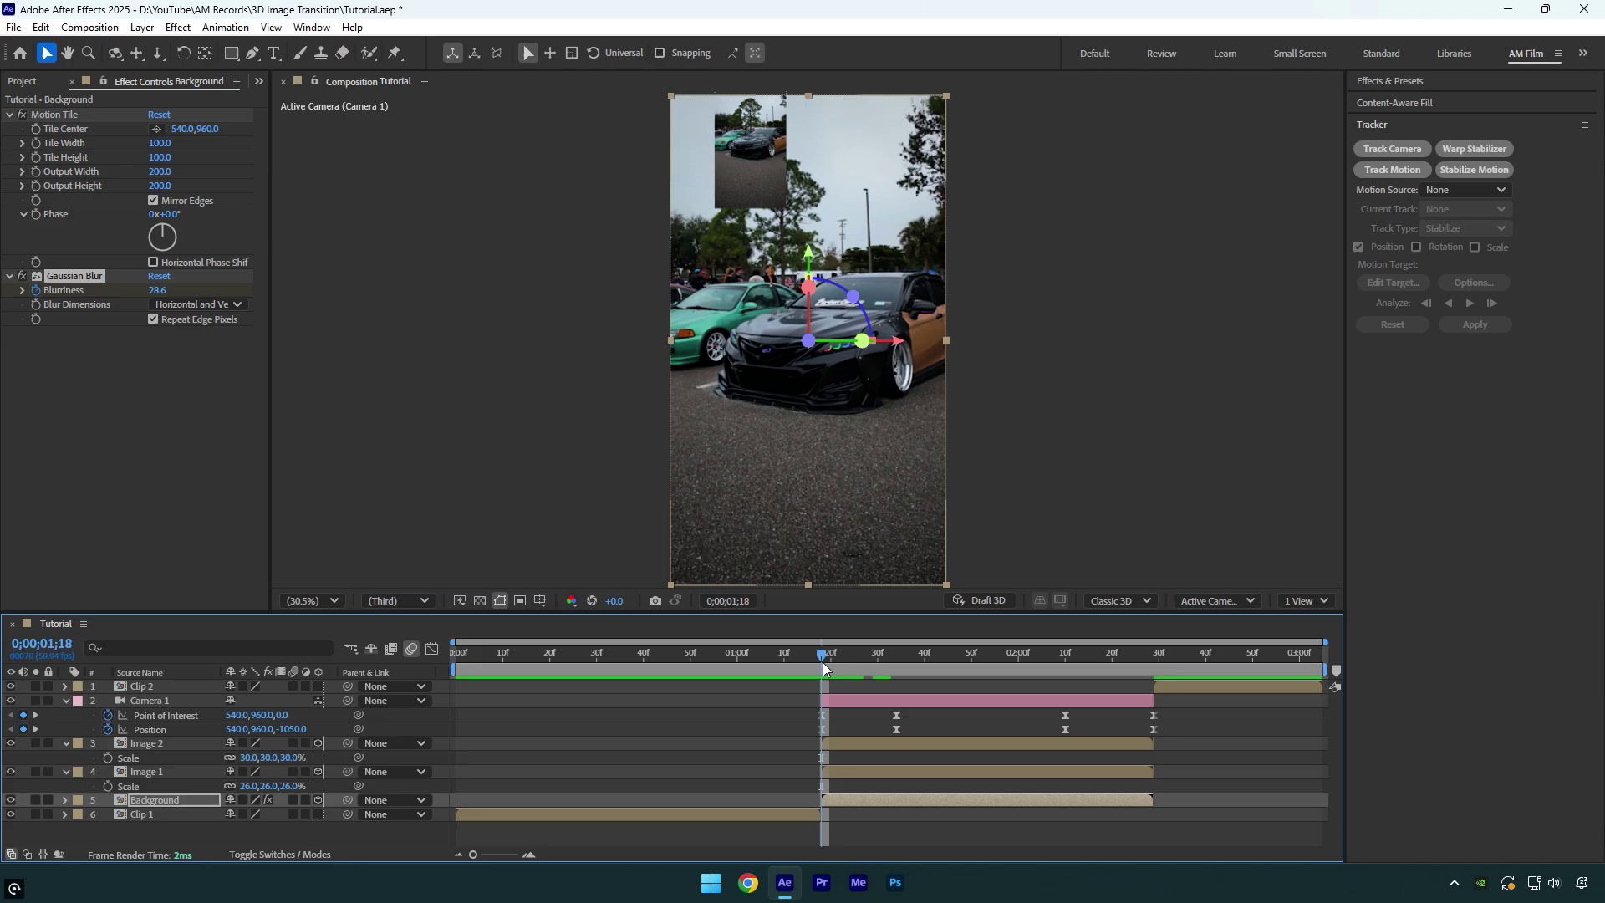
click(192, 799)
ctrl+click(167, 772)
ctrl+click(165, 742)
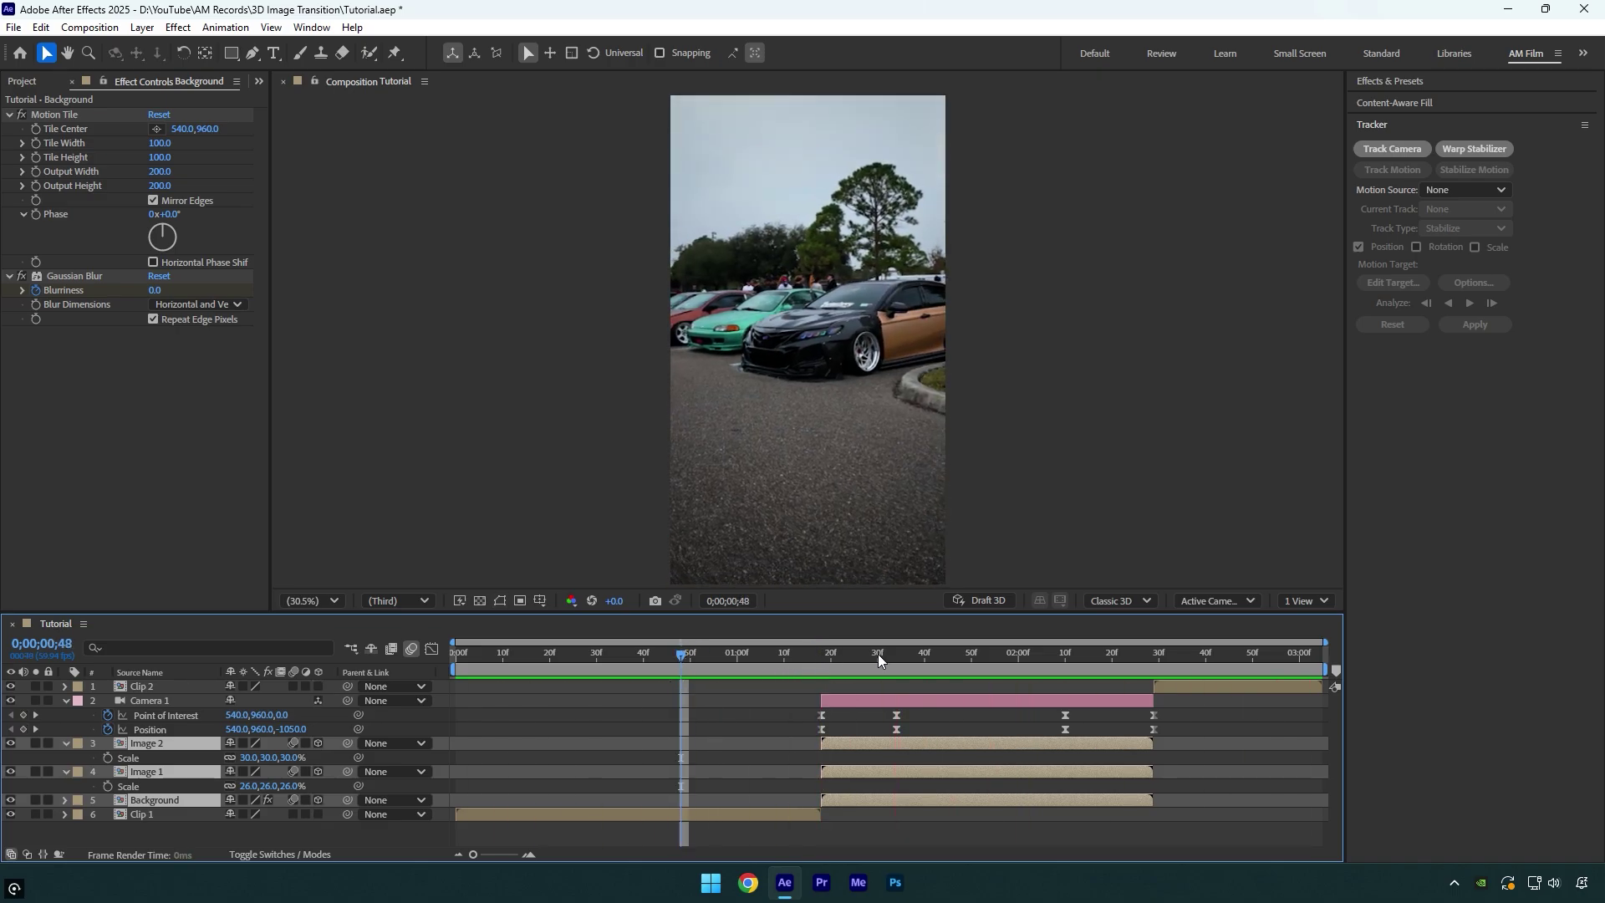
mouse_move(878, 660)
mouse_down()
mouse_move(932, 658)
mouse_move(882, 667)
mouse_up()
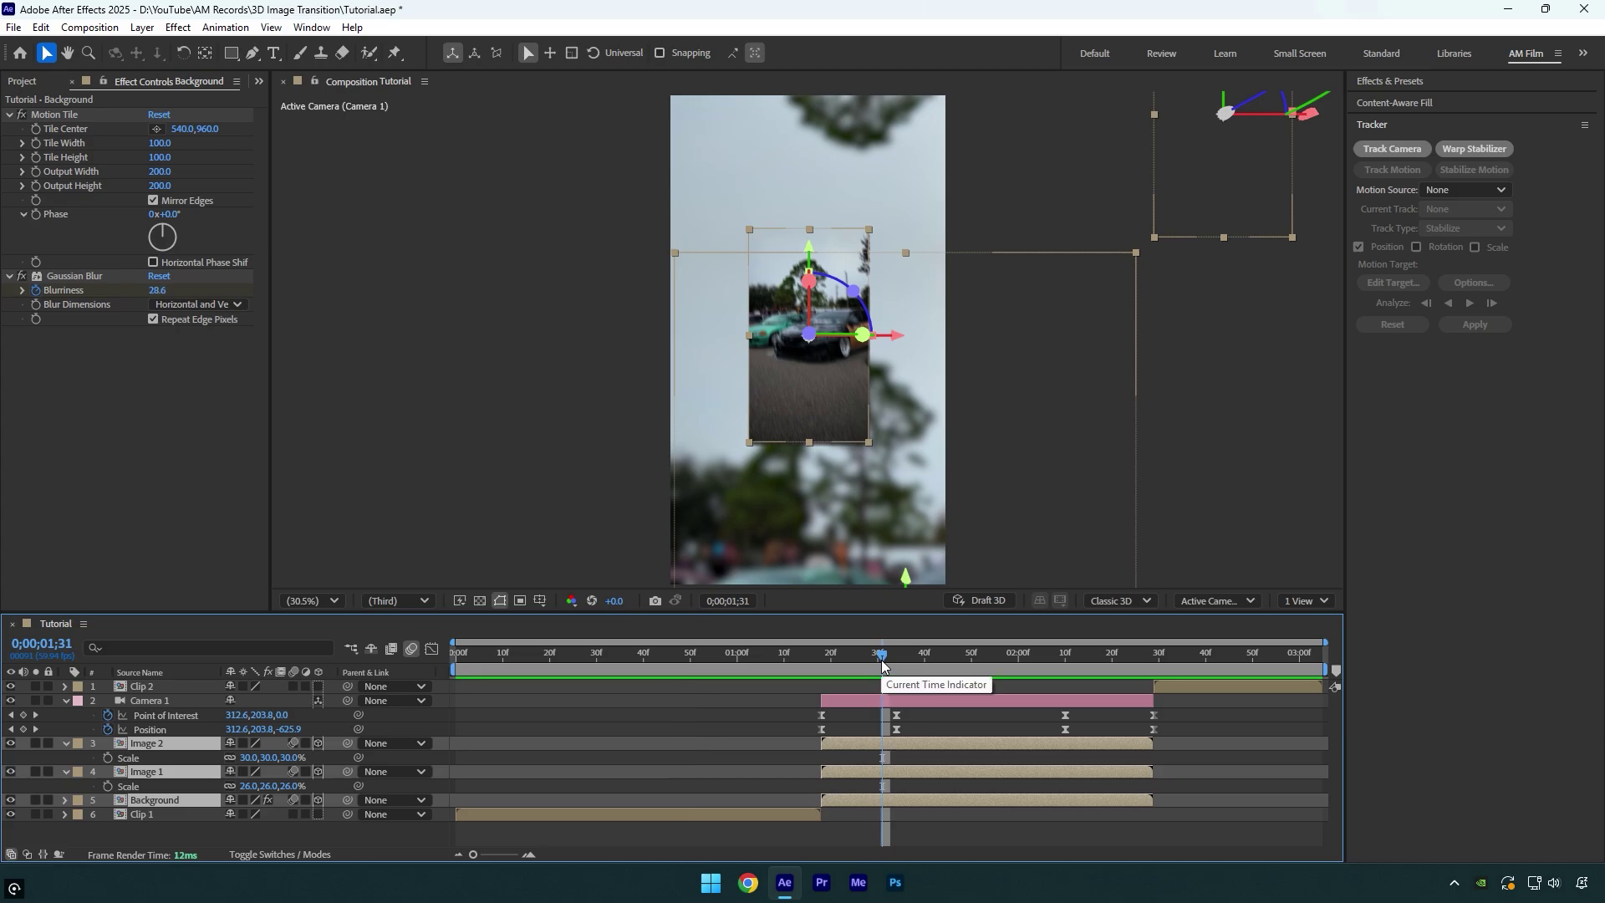
Give Image 1 a Drop Shadow: 50% opacity, 222° direction, distance 50, softness 81
click(153, 770)
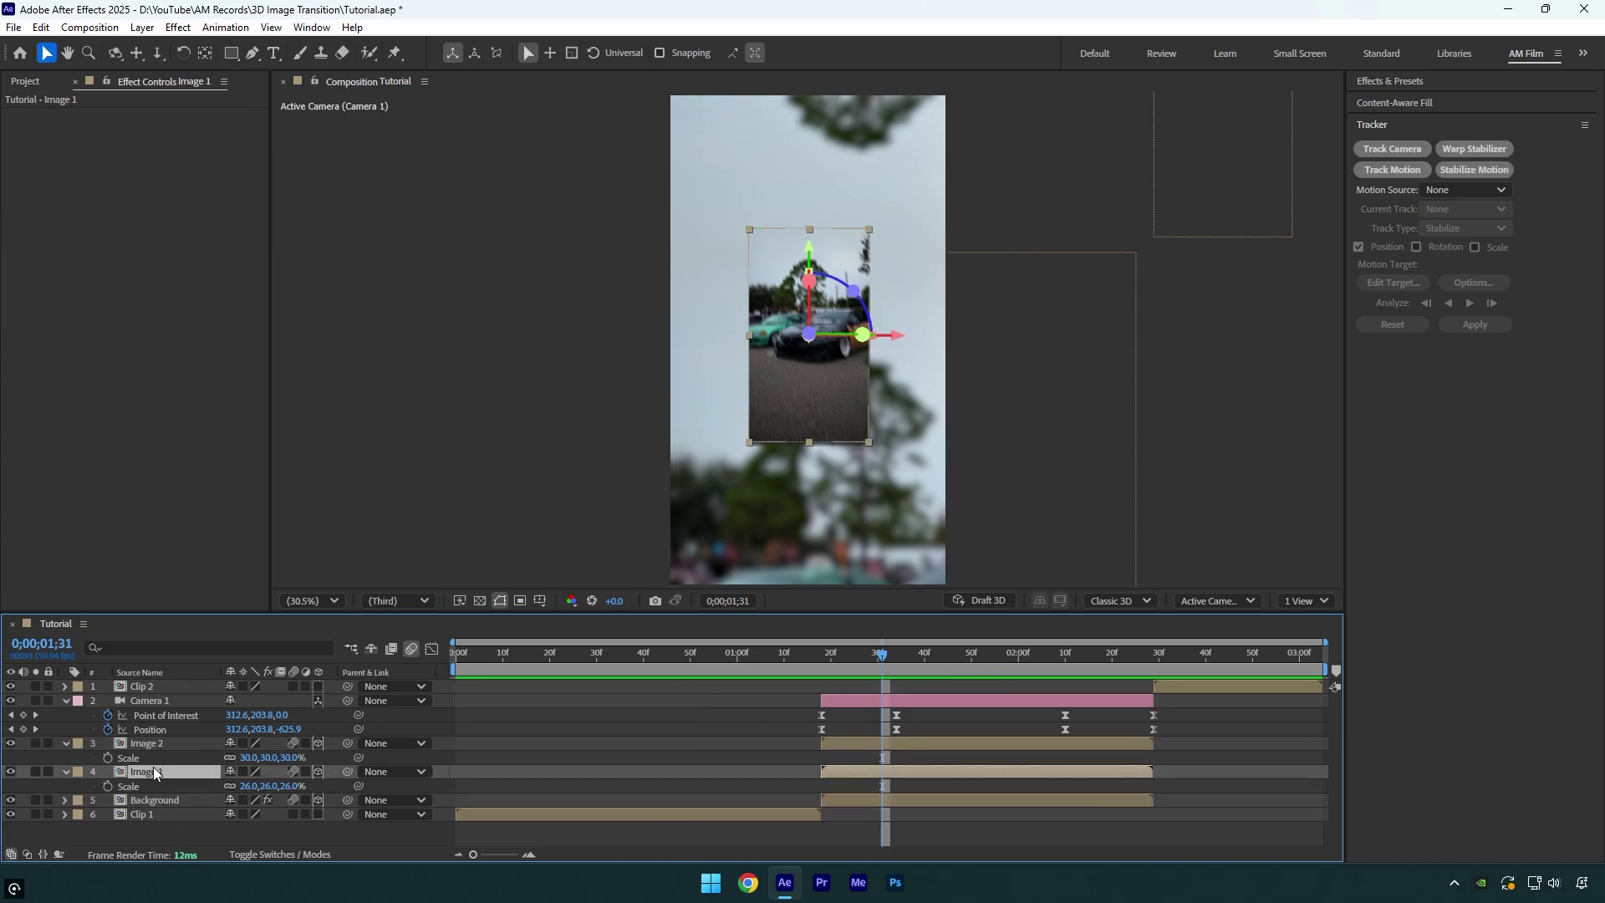
key(ctrl+space)
text(drop)
key(Return)
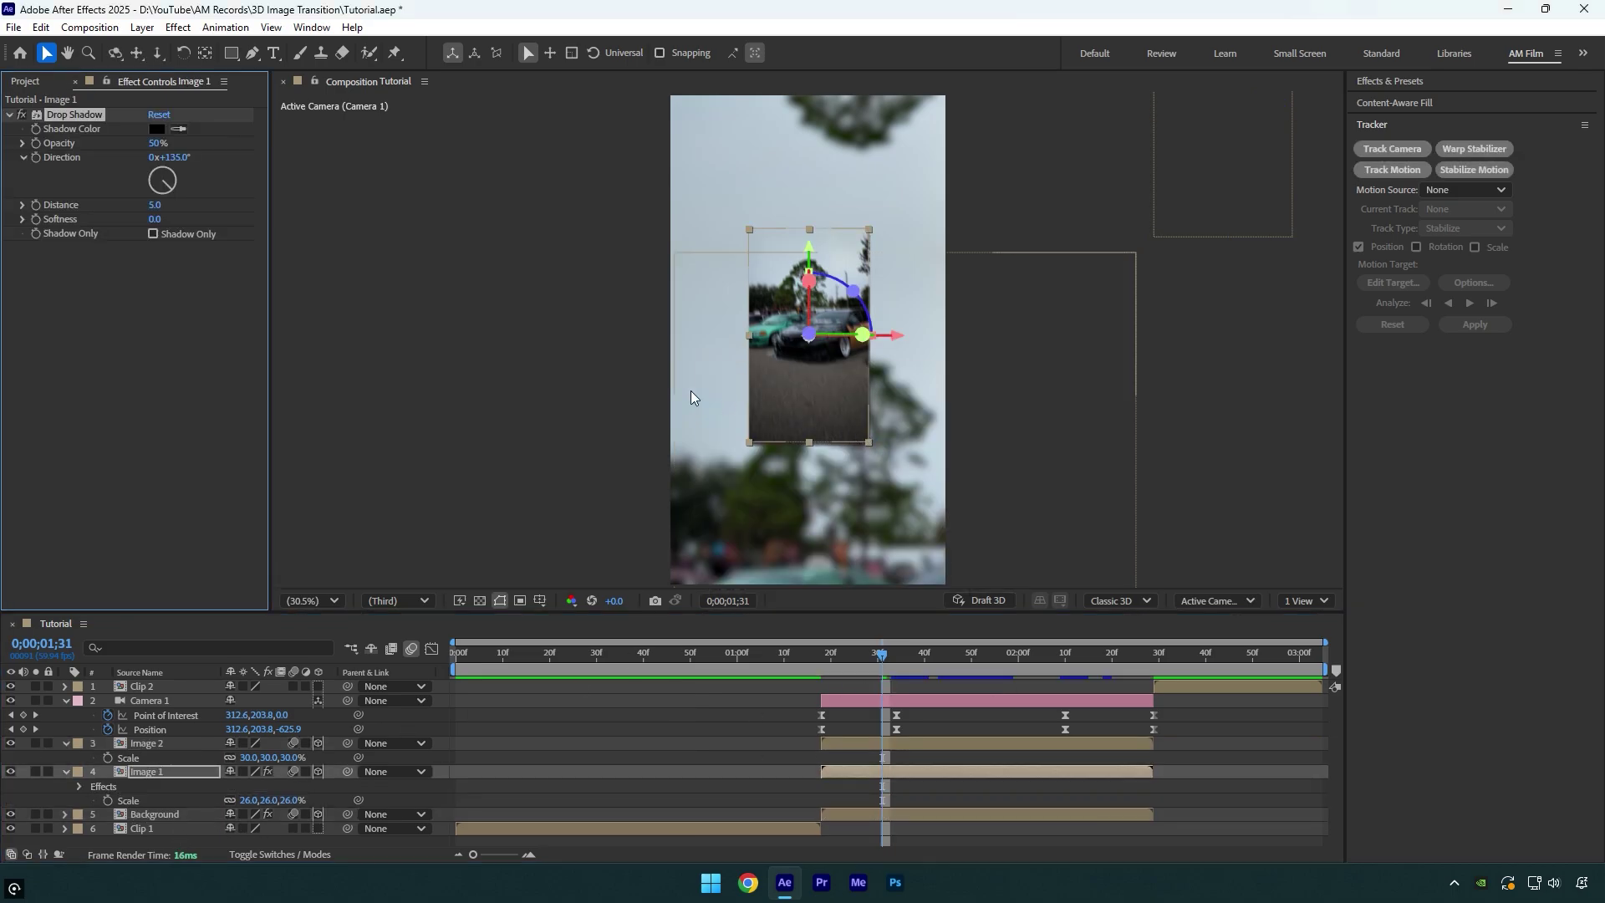
mouse_move(156, 209)
mouse_down()
mouse_move(213, 216)
mouse_move(154, 194)
mouse_up()
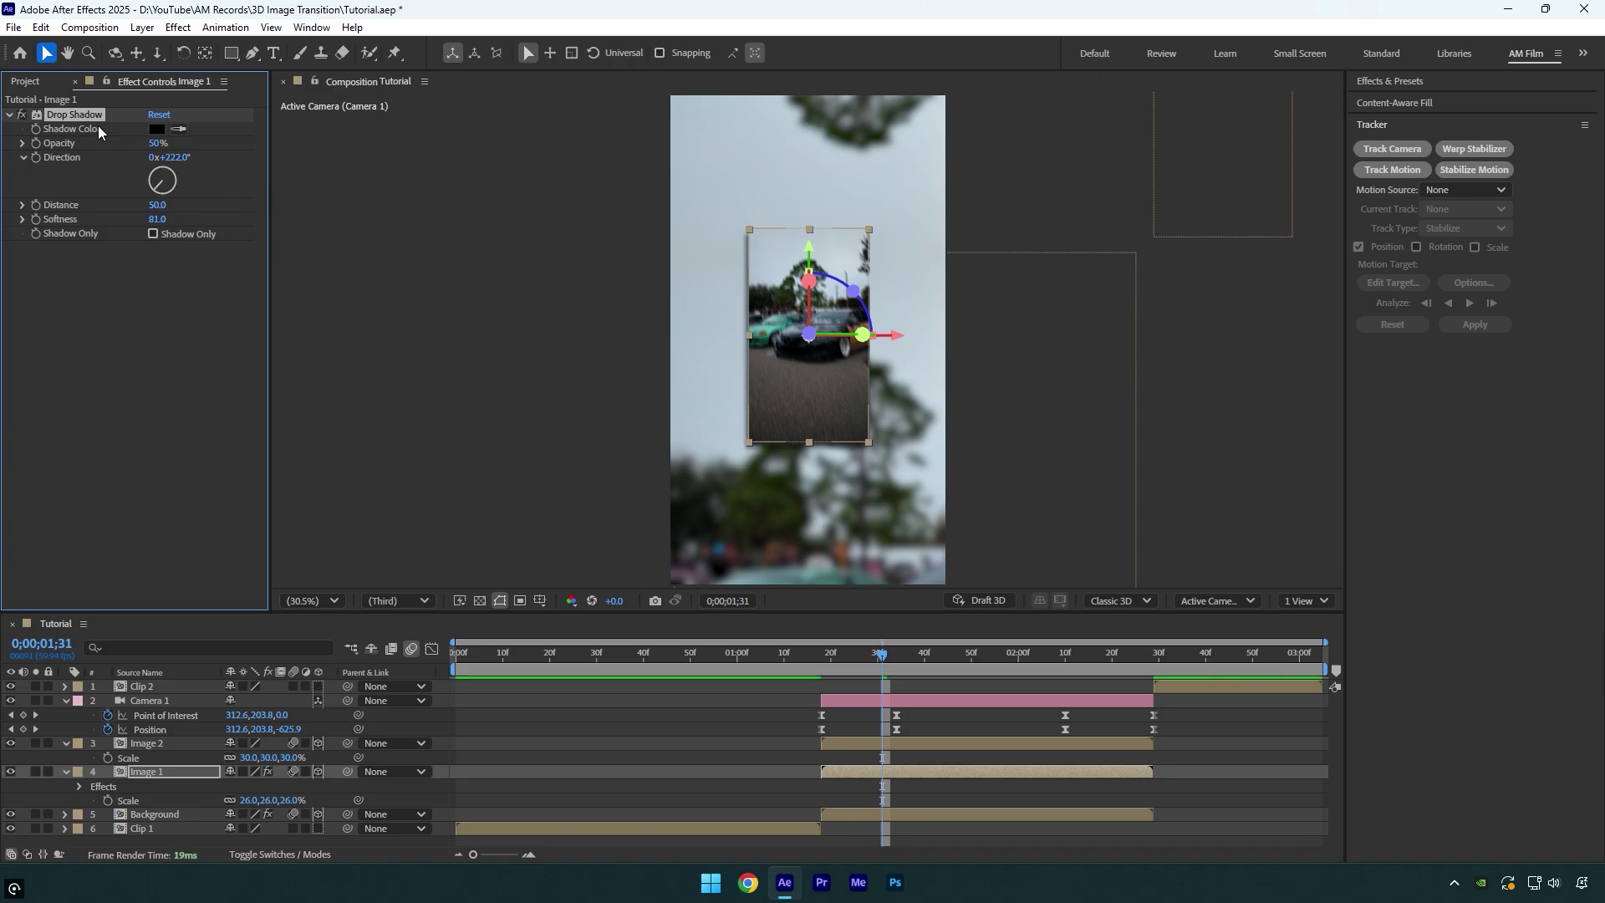
Paste the same Drop Shadow onto Image 2 and view it around 2;10
click(918, 741)
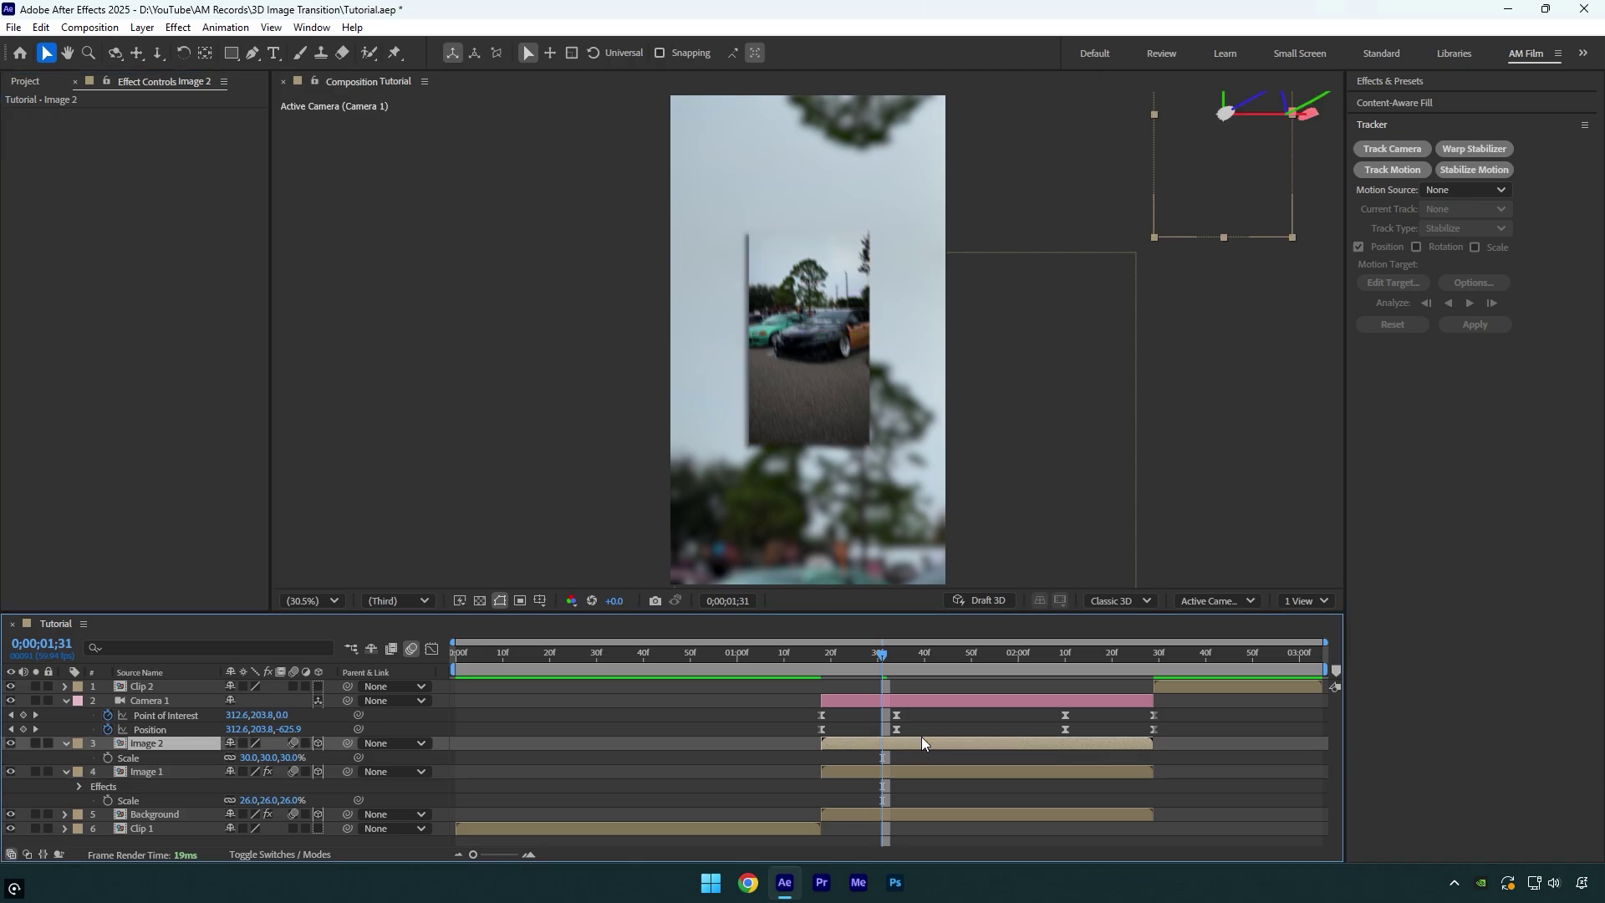
click(1066, 655)
key(ctrl+v)
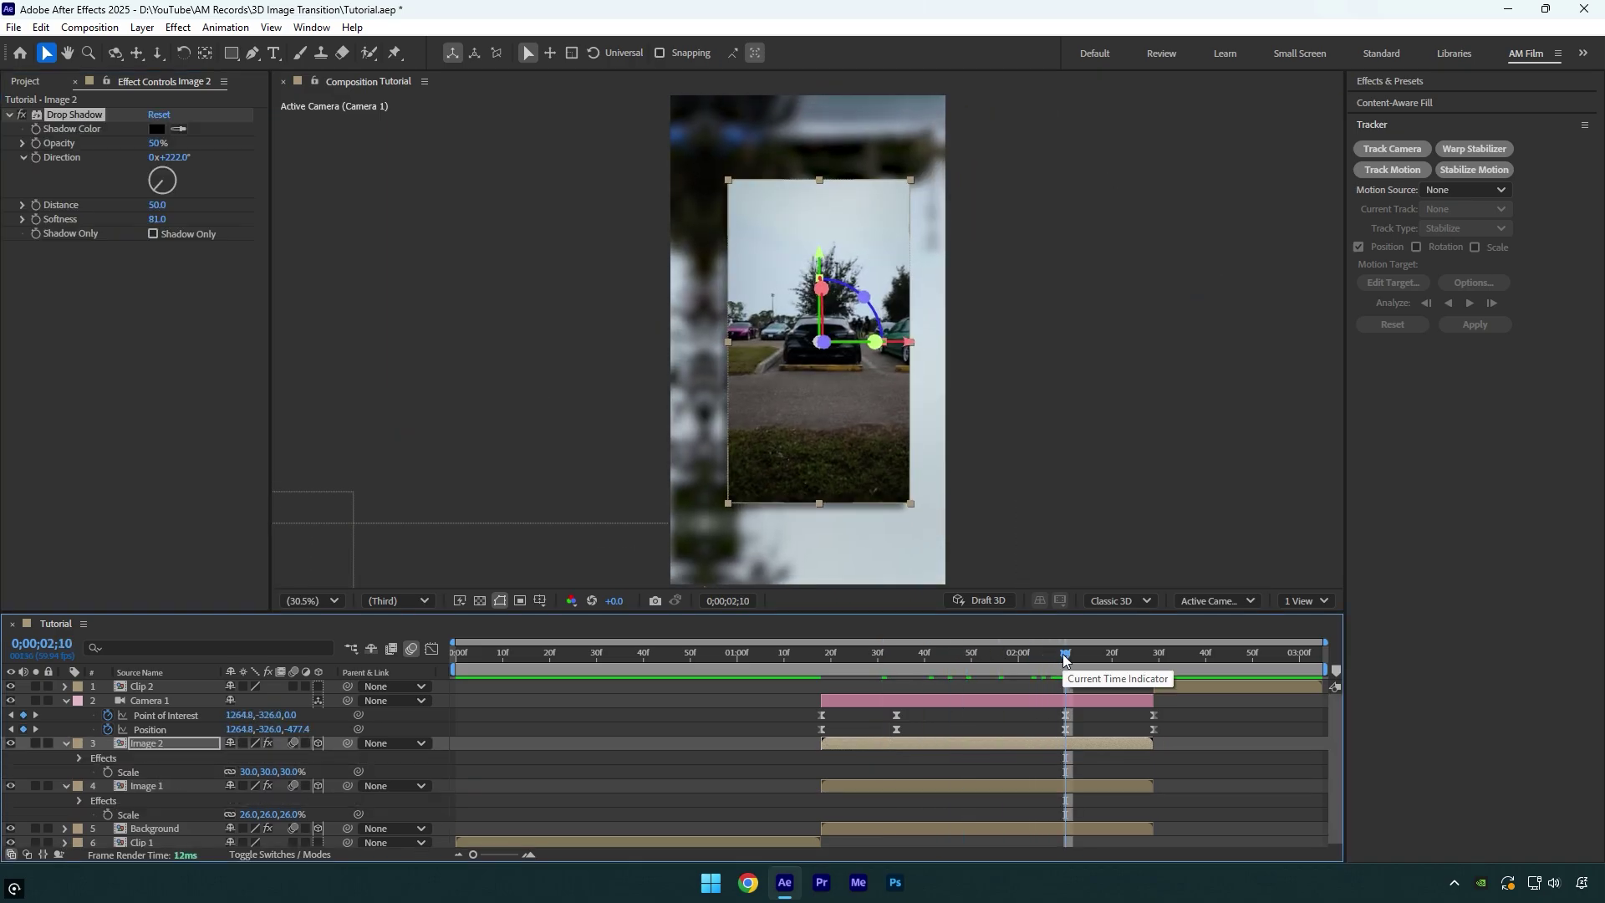
mouse_move(1066, 654)
mouse_down()
mouse_move(1118, 655)
mouse_move(951, 655)
mouse_move(1066, 644)
mouse_up()
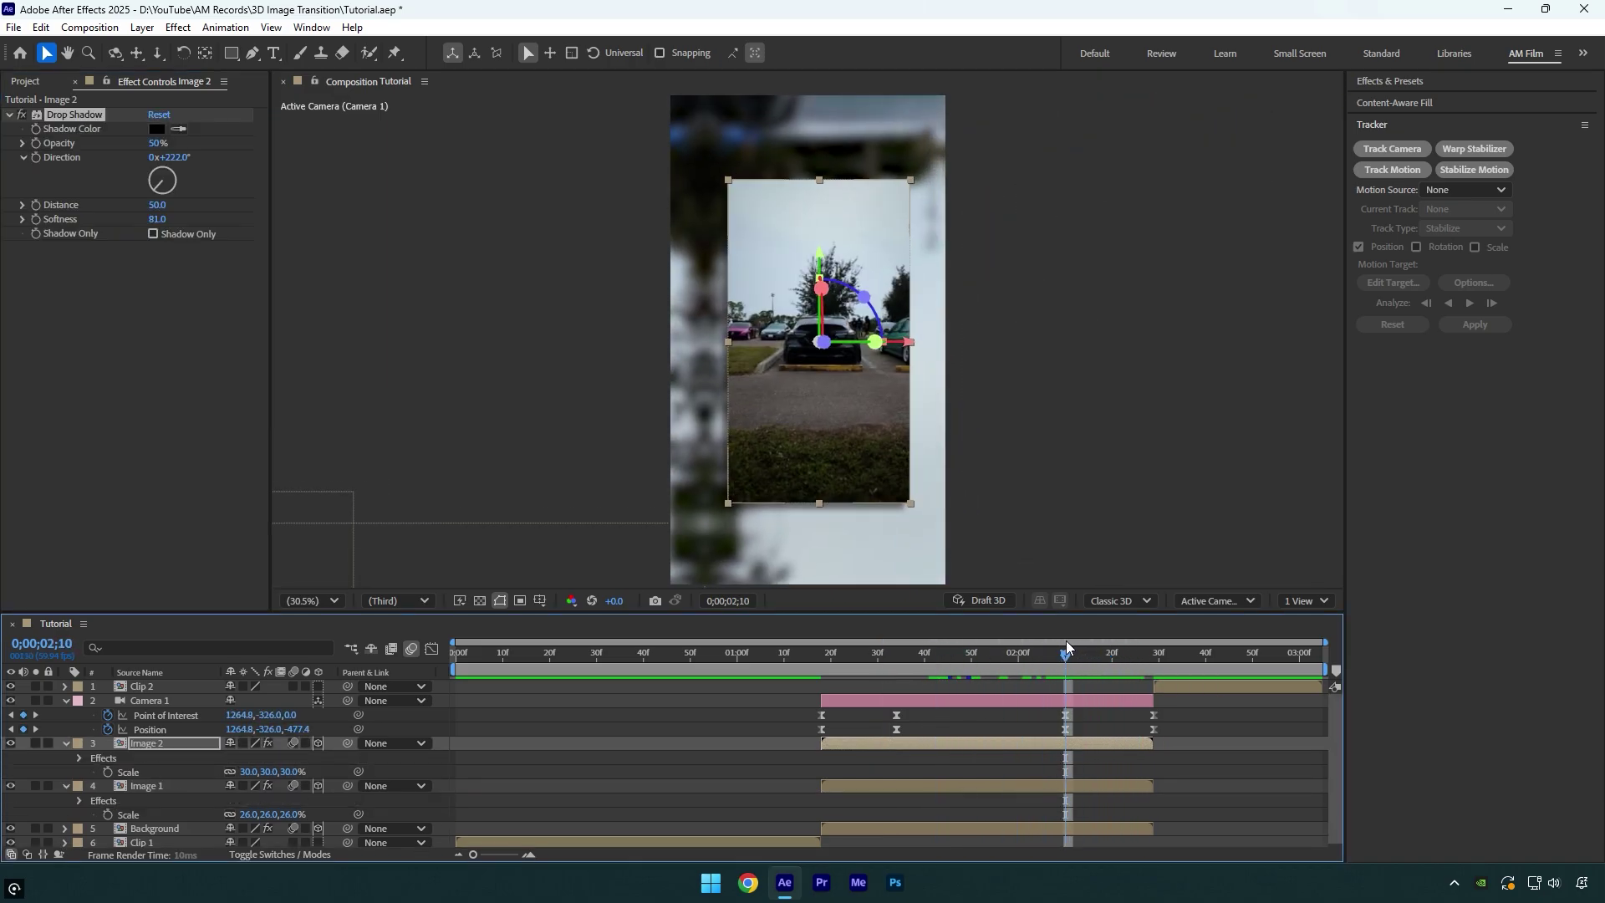